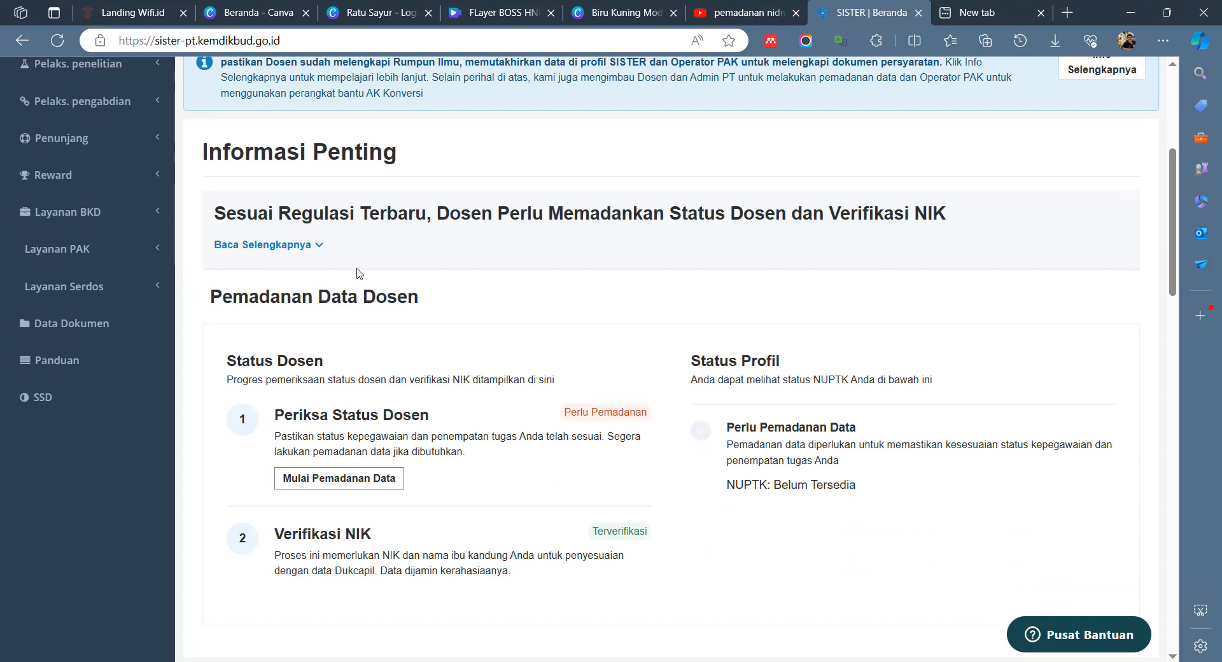
# Step: Expand the notice on lecturer status matching and NIK verification, and read its regulation basis, impact and required actions
pyautogui.scroll(1, 341, 248)
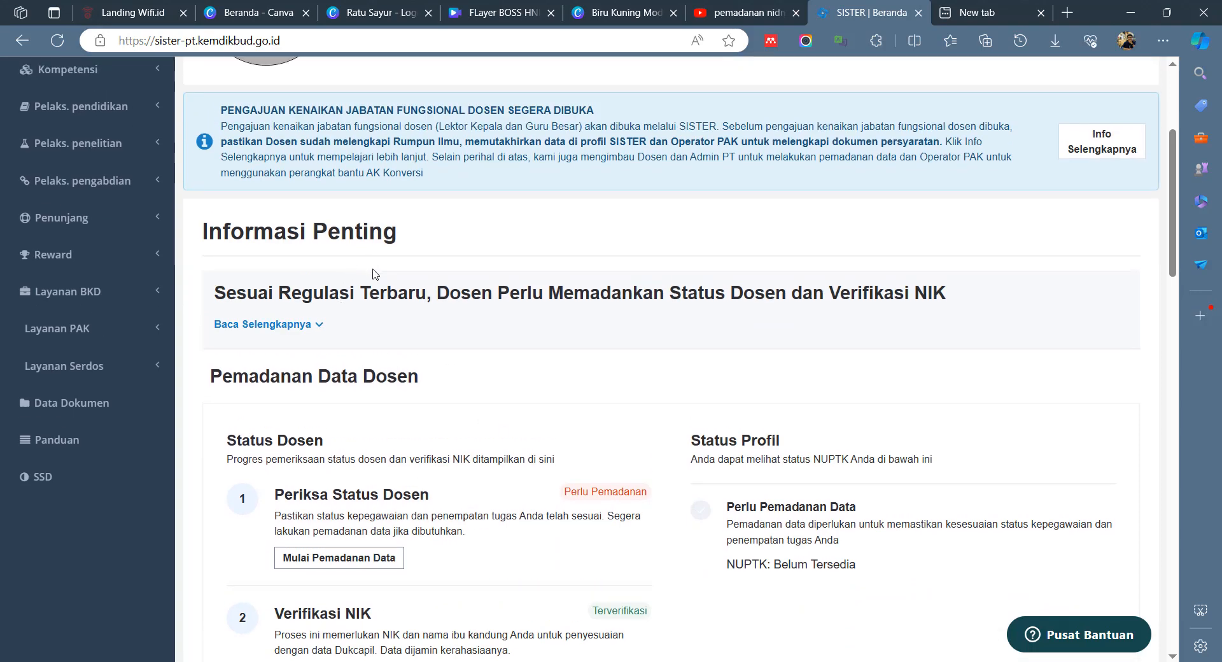
pyautogui.click(314, 326)
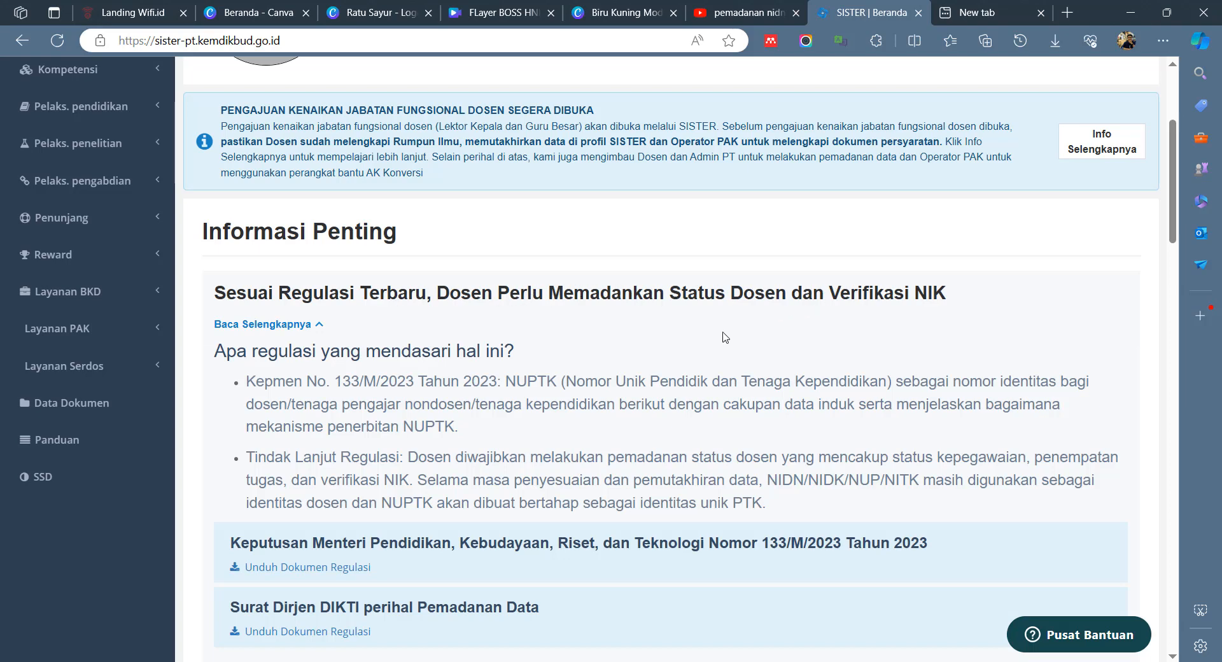
pyautogui.scroll(-1, 605, 370)
pyautogui.scroll(-2, 603, 372)
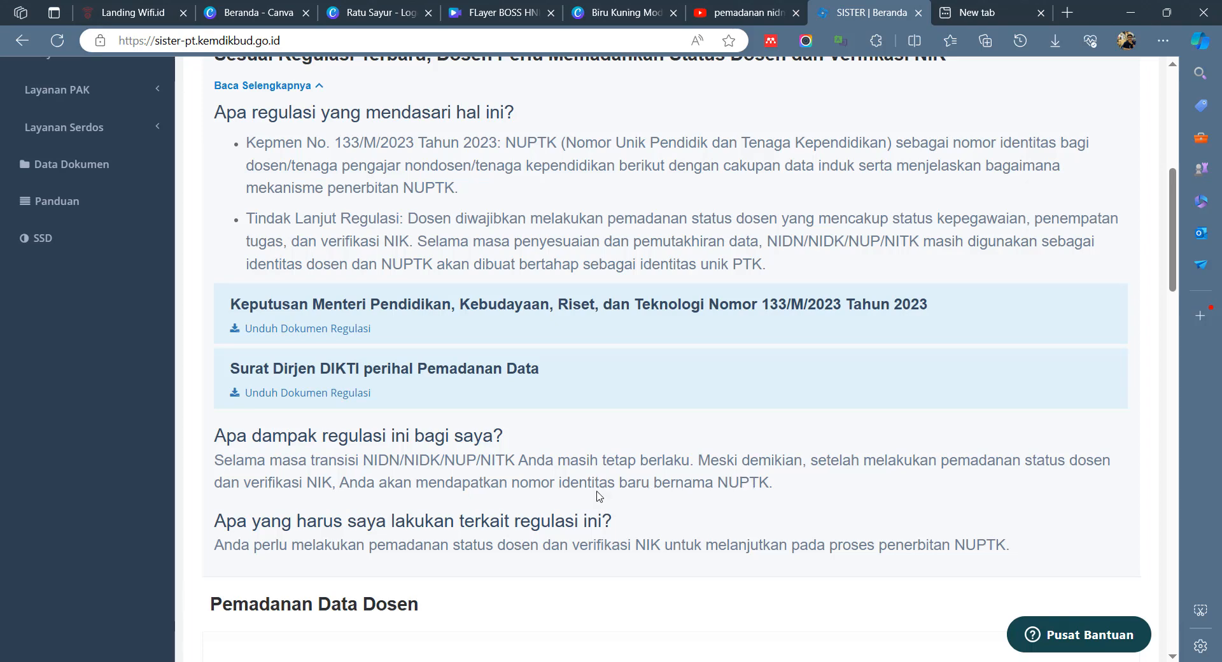
pyautogui.scroll(-1, 598, 496)
pyautogui.scroll(2, 357, 373)
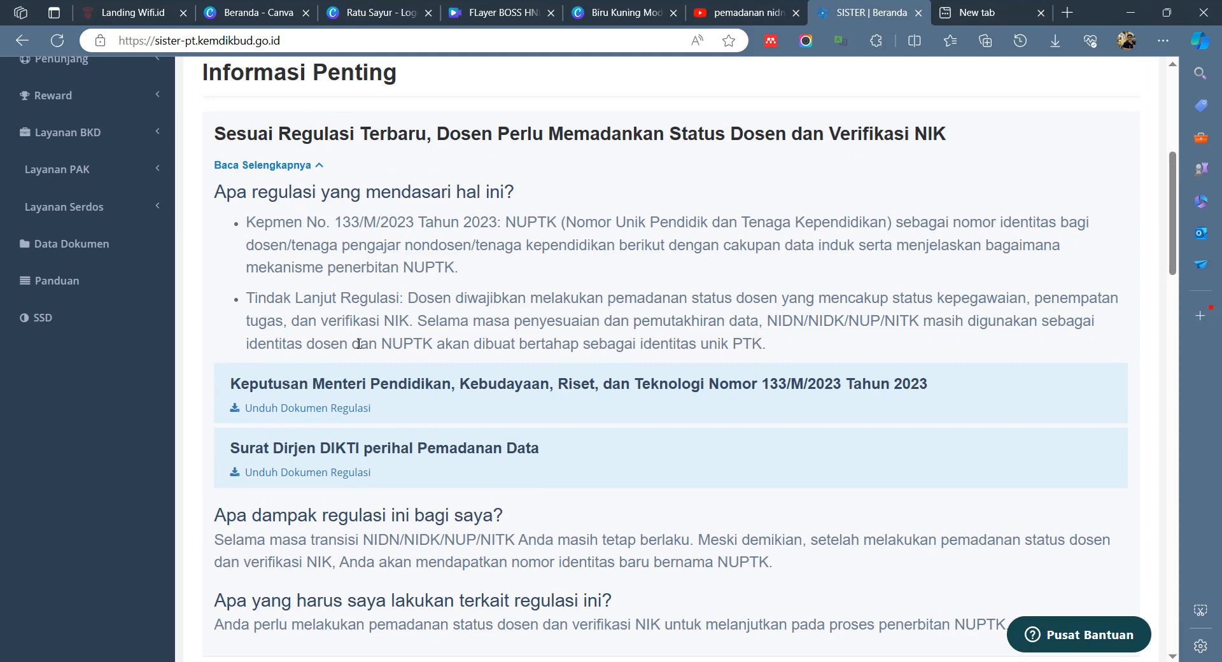
pyautogui.scroll(-3, 359, 345)
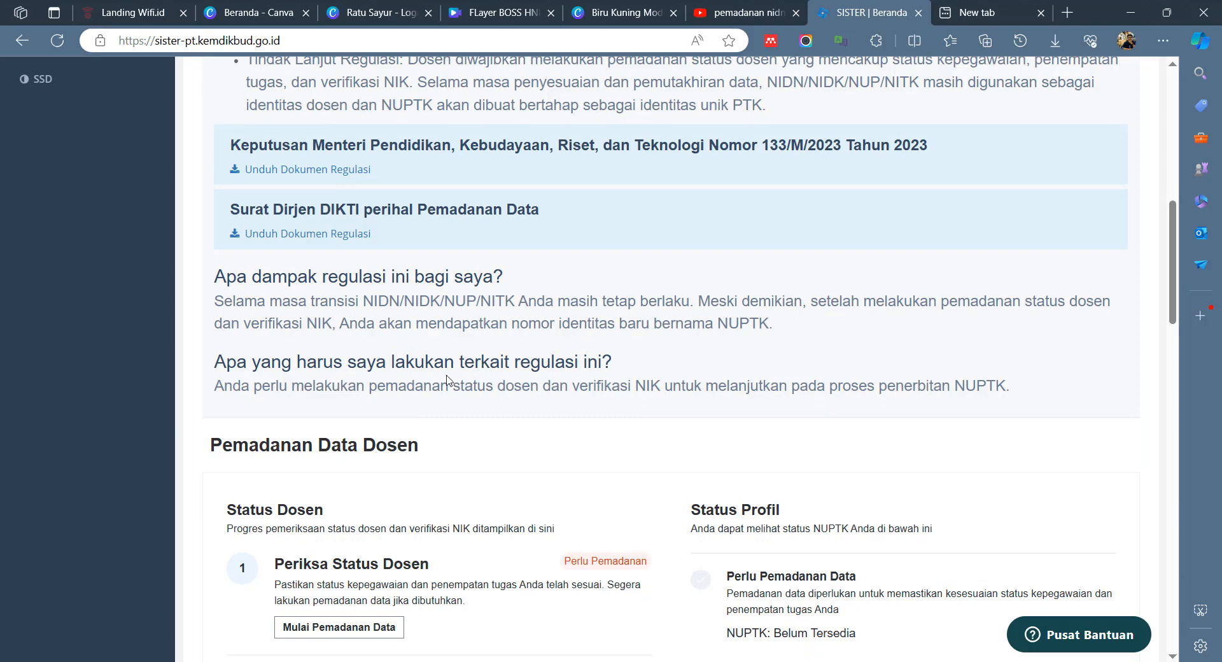
pyautogui.scroll(-1, 439, 390)
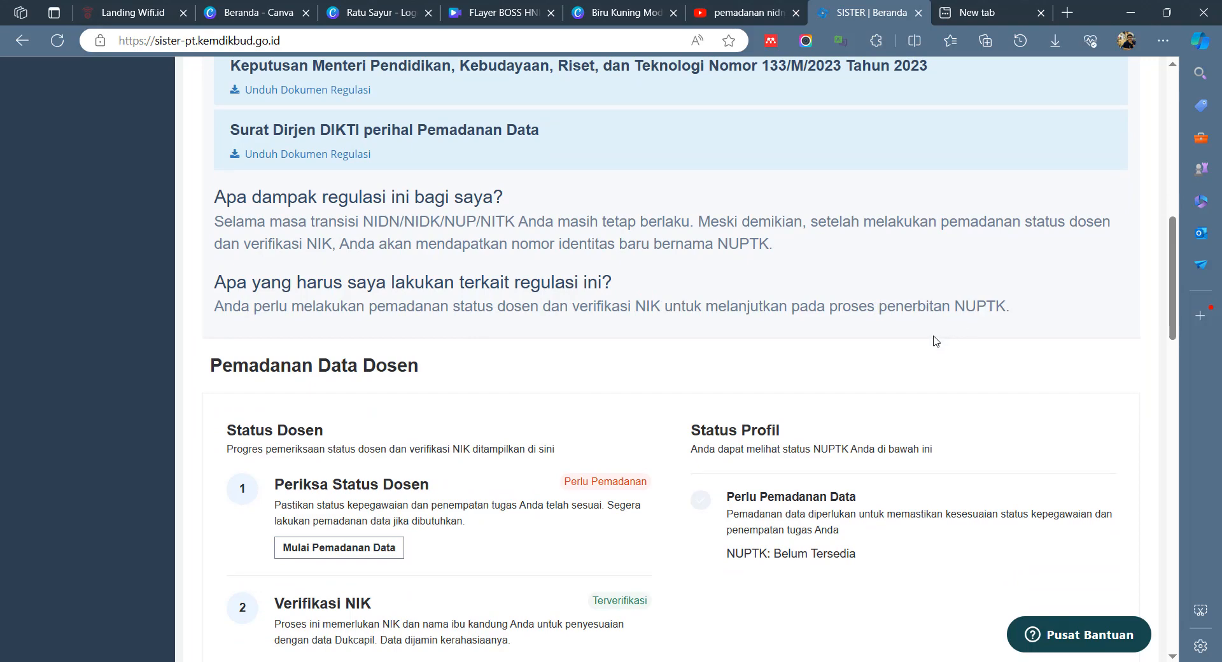
pyautogui.scroll(-2, 755, 374)
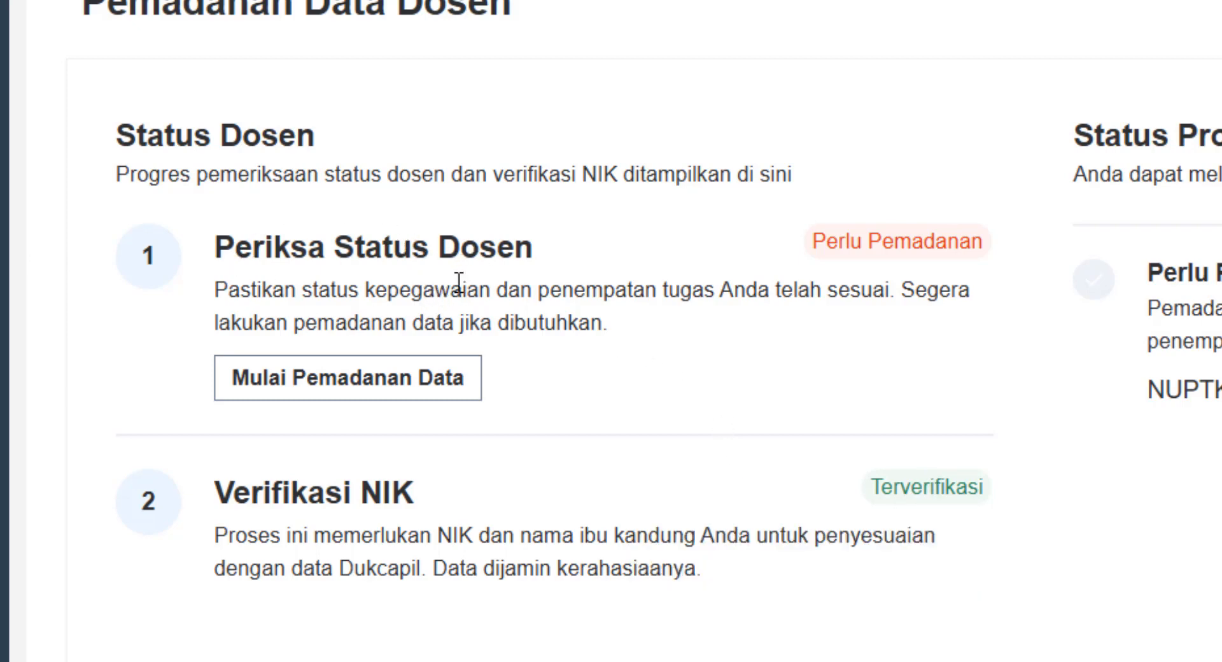
# Step: Start the lecturer data matching, review the full details of the listed placement record, and return to the placement list
pyautogui.click(390, 397)
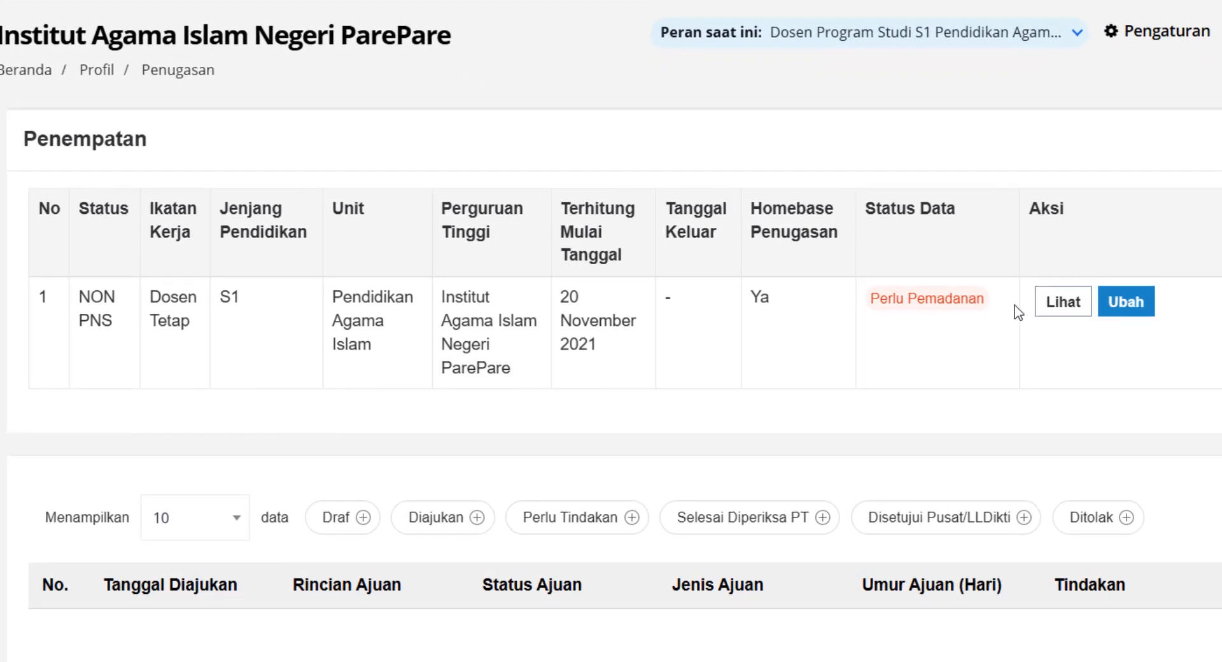
pyautogui.click(1057, 302)
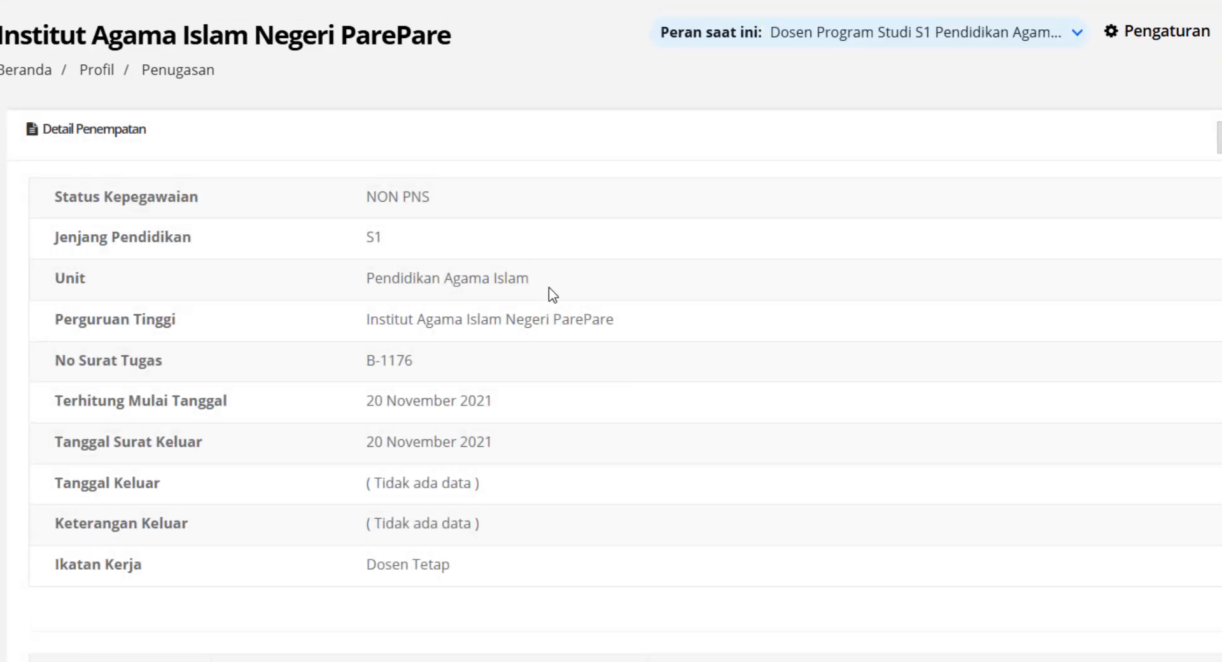
pyautogui.scroll(-3, 548, 295)
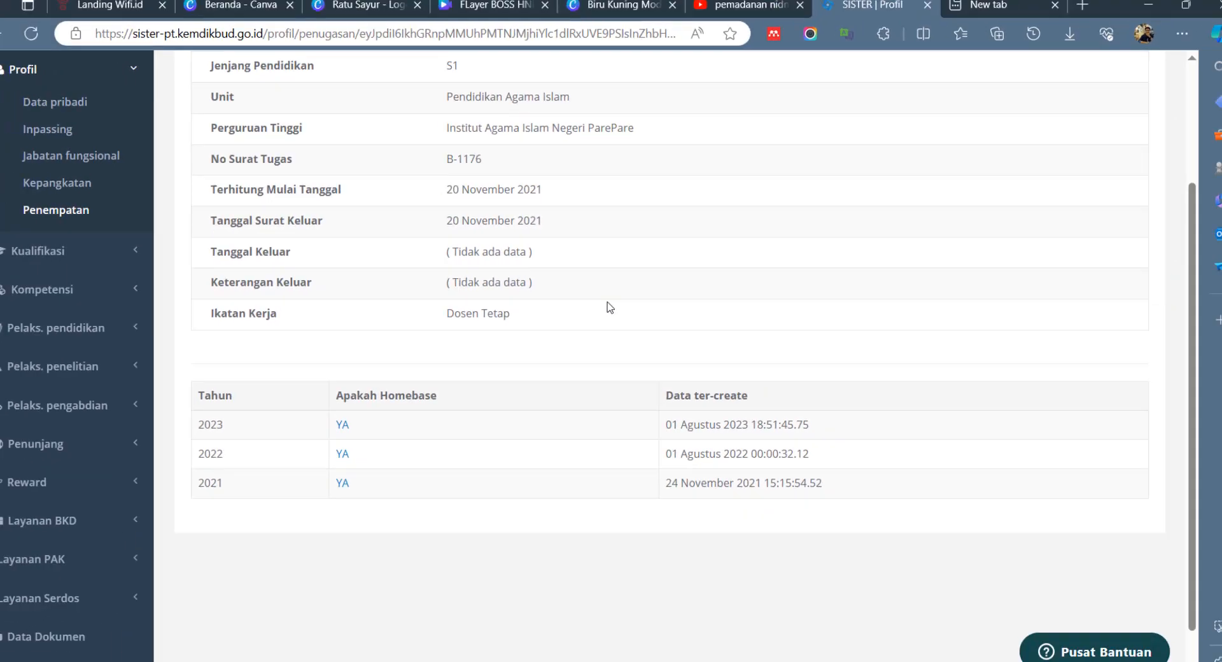
pyautogui.scroll(5, 609, 308)
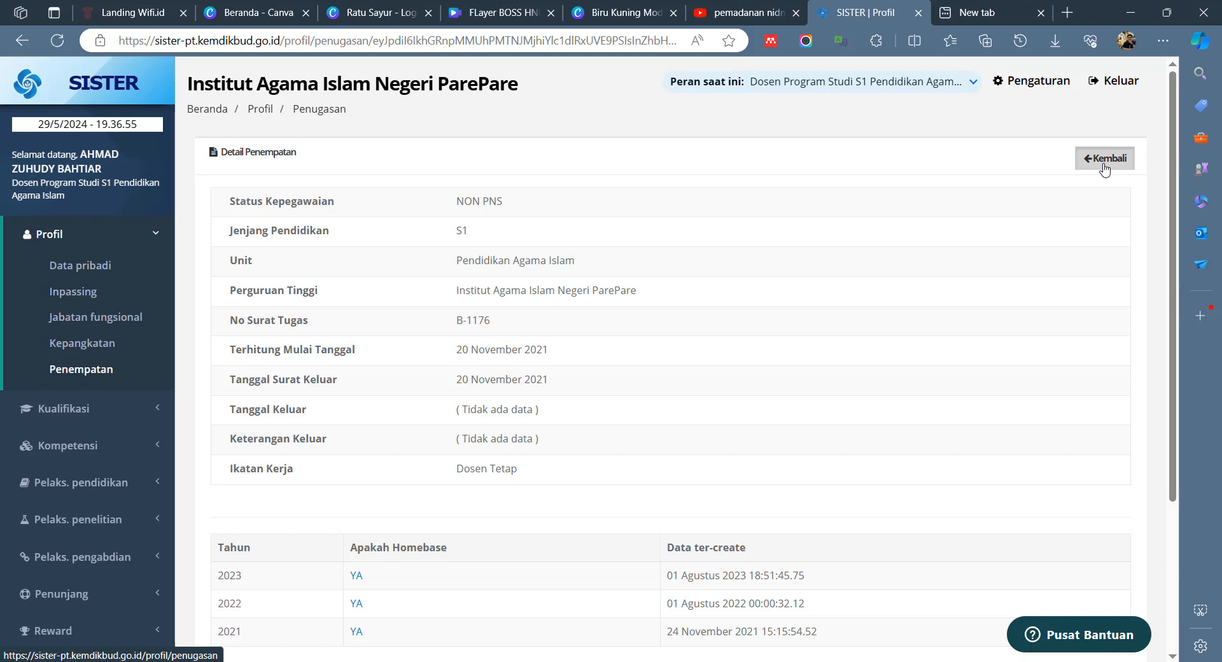
pyautogui.click(1104, 165)
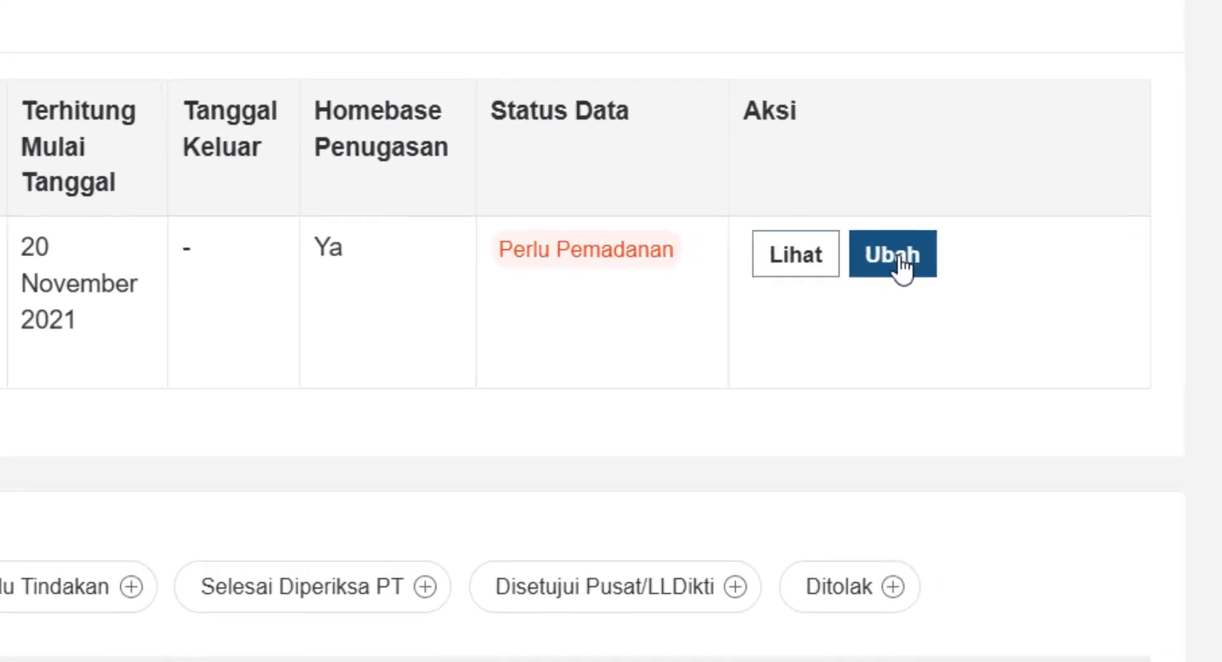
# Step: Open the change request form for the placement record and set the proposed Ikatan Kerja to Dosen Tetap
pyautogui.click(901, 266)
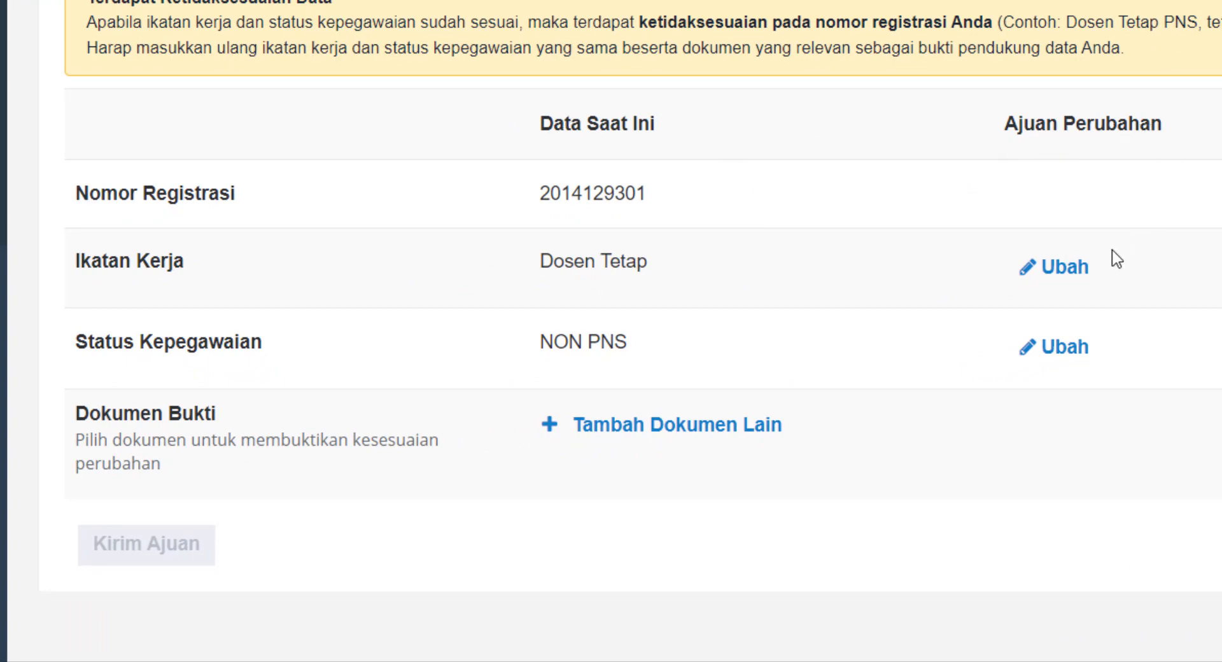
pyautogui.click(1056, 267)
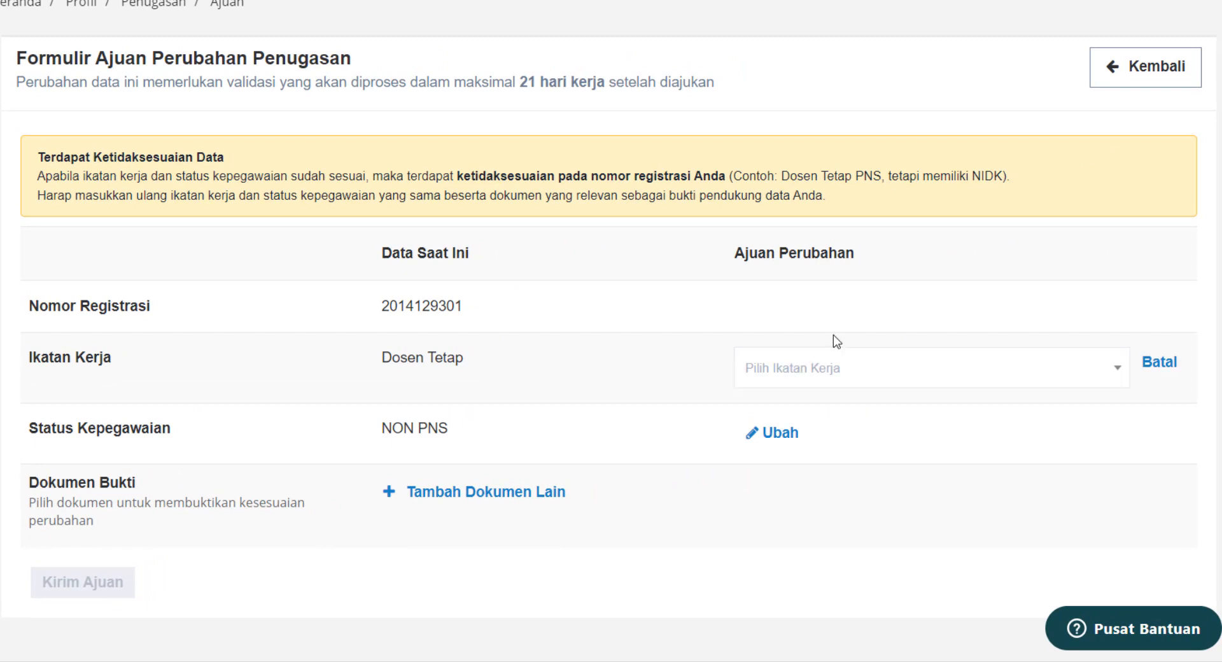
pyautogui.click(871, 376)
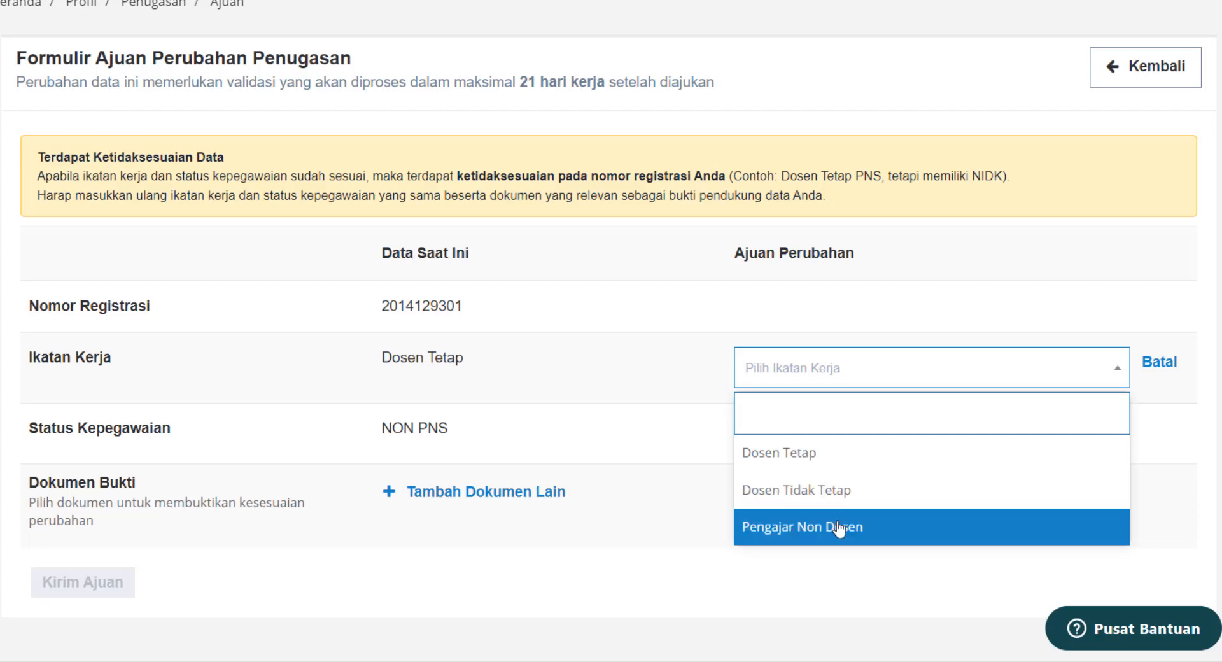
pyautogui.click(802, 468)
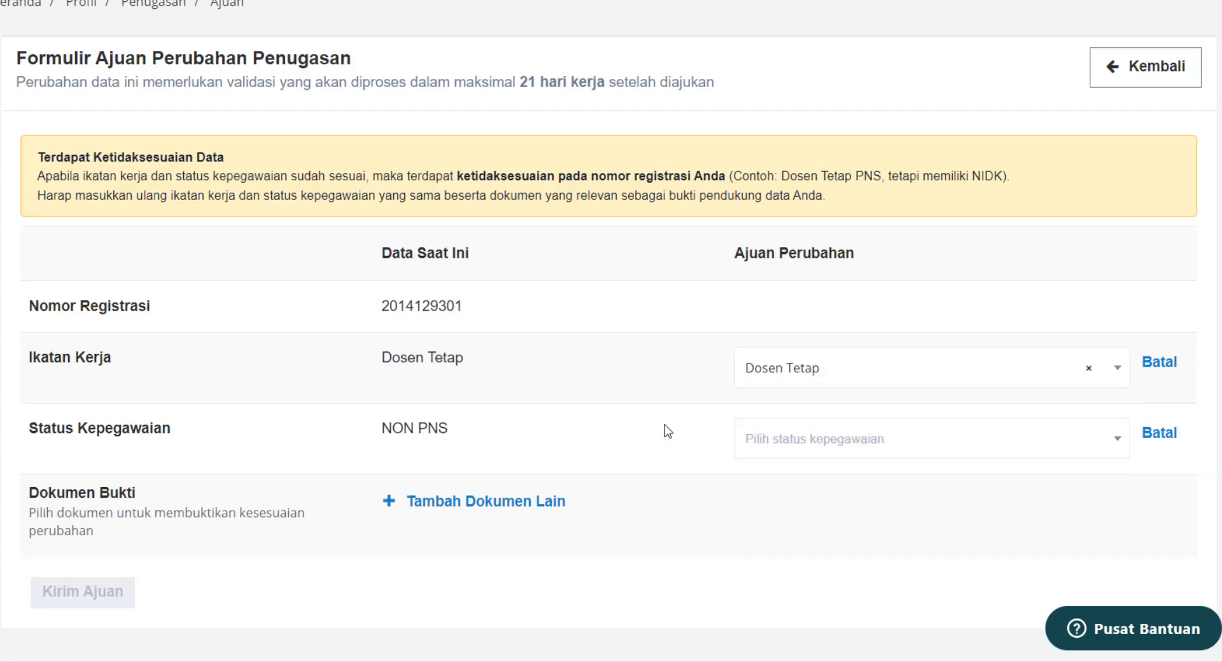
# Step: Examine the available Status Kepegawaian options for Dosen Tetap and the current data in the change request form
pyautogui.click(769, 441)
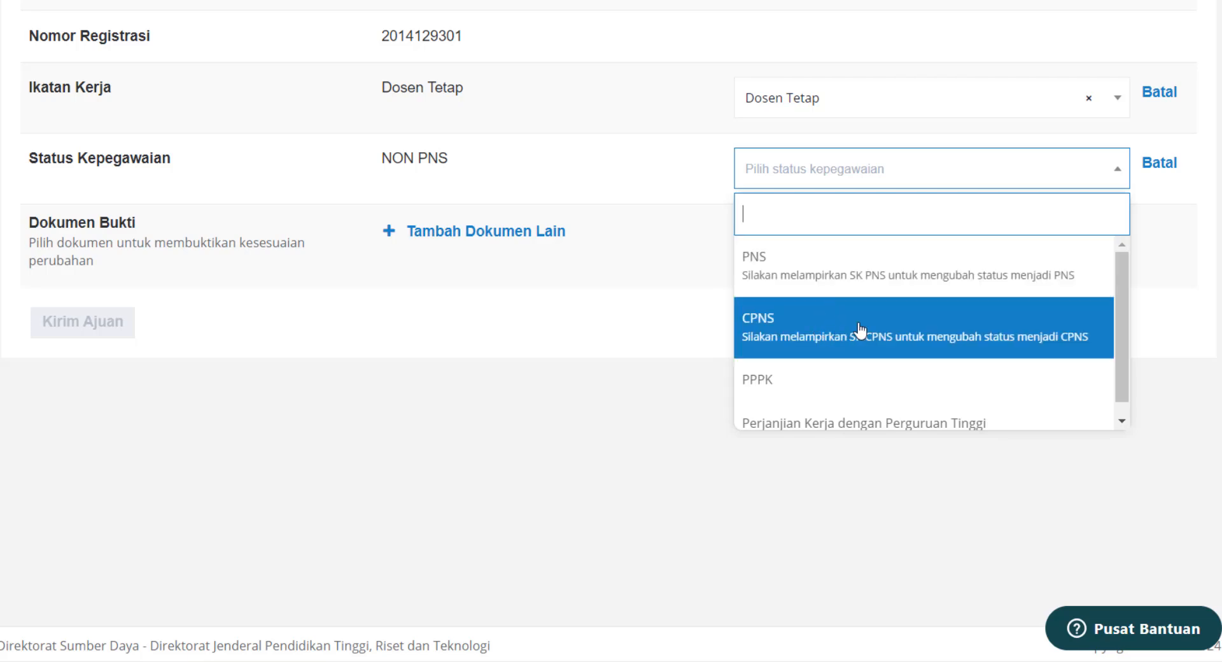
pyautogui.scroll(-1, 840, 334)
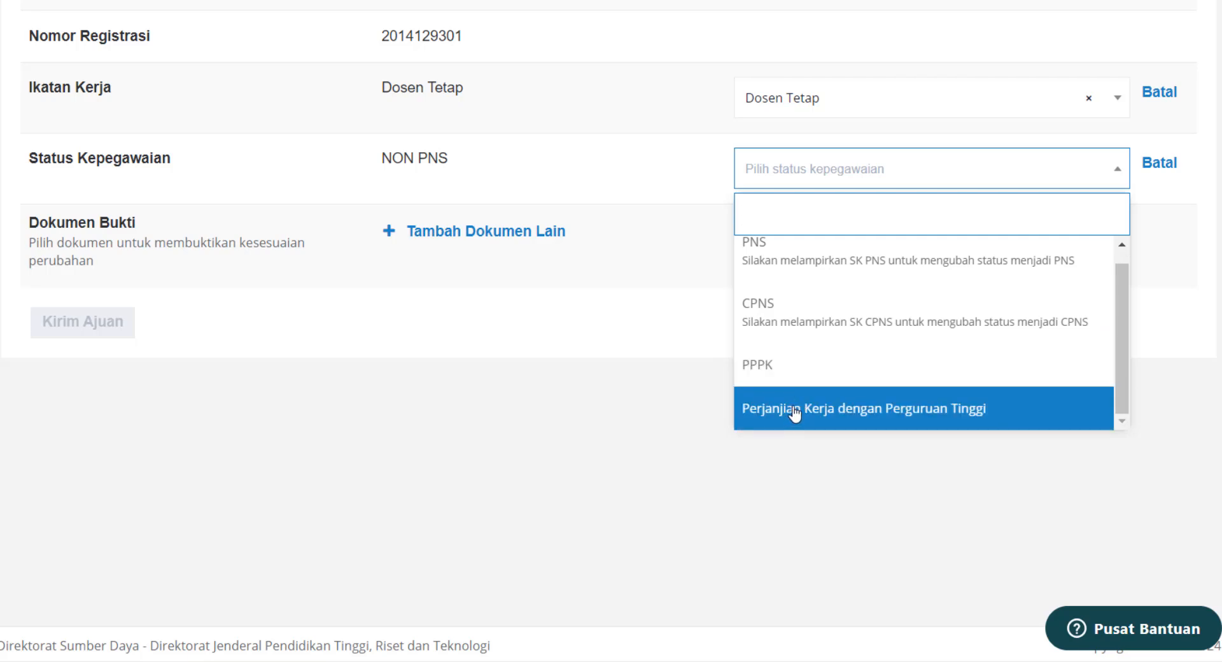
pyautogui.scroll(1, 783, 330)
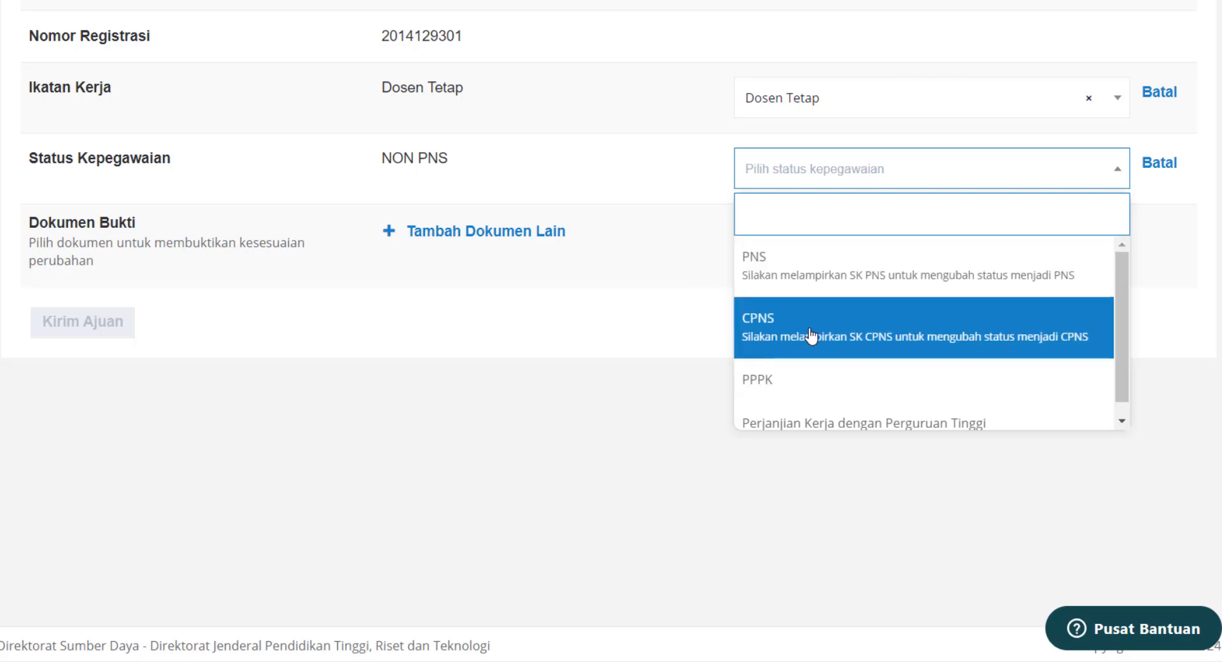
pyautogui.click(672, 255)
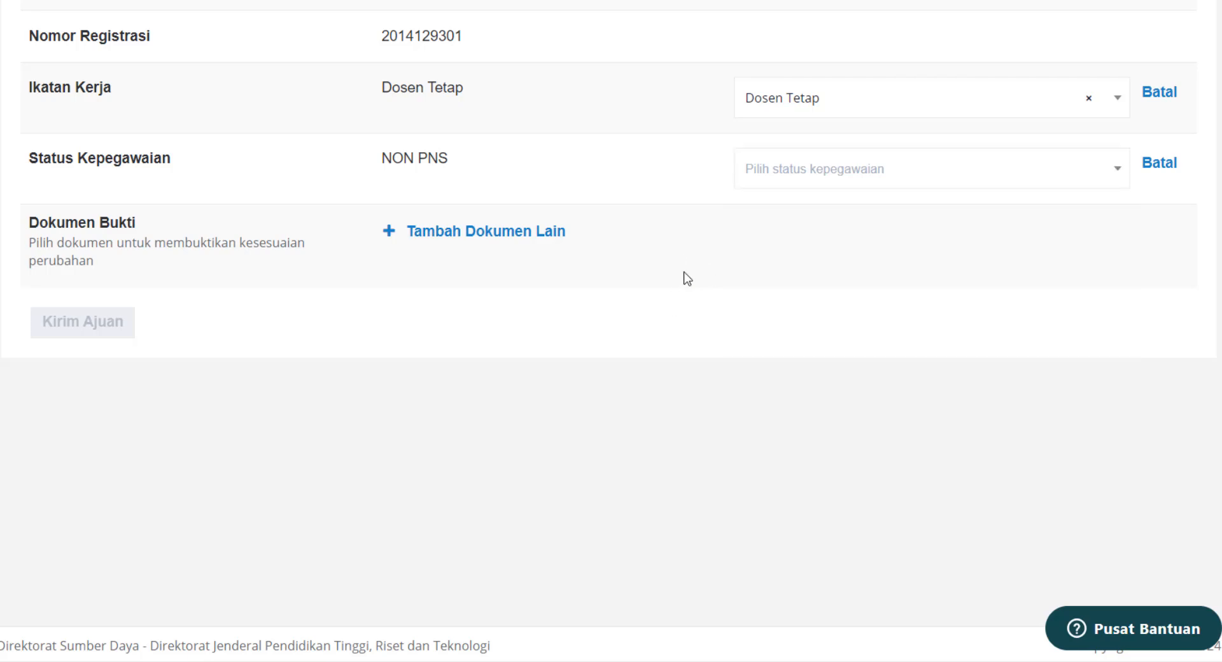
pyautogui.scroll(2, 687, 278)
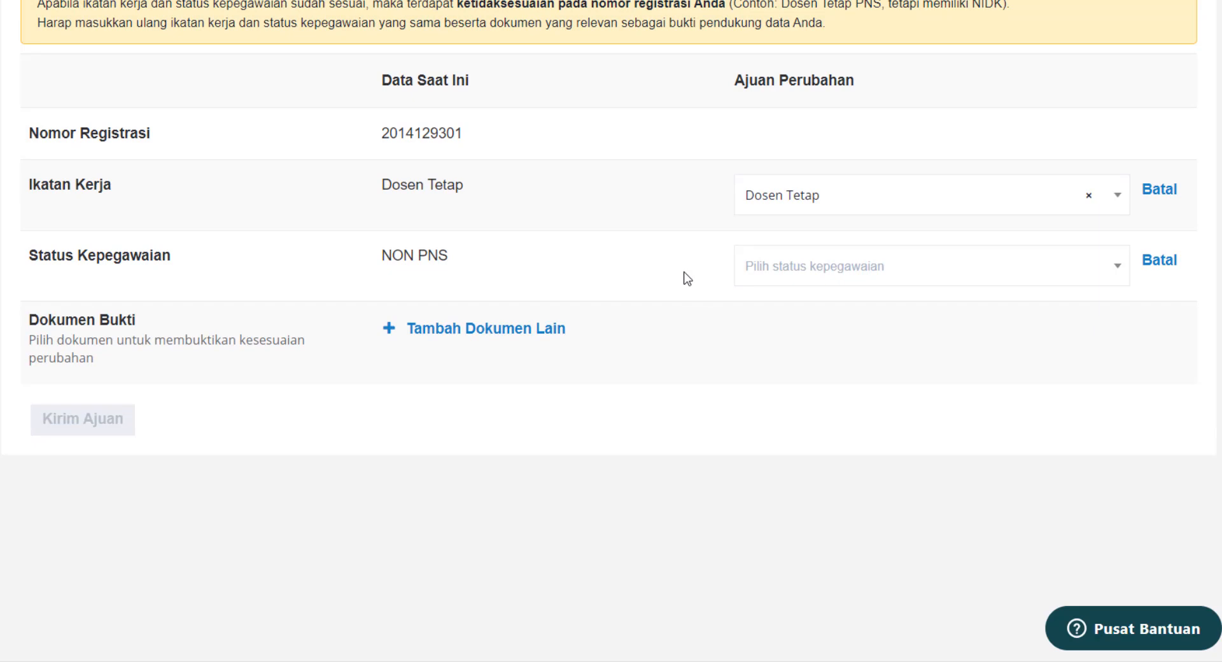
pyautogui.scroll(2, 687, 278)
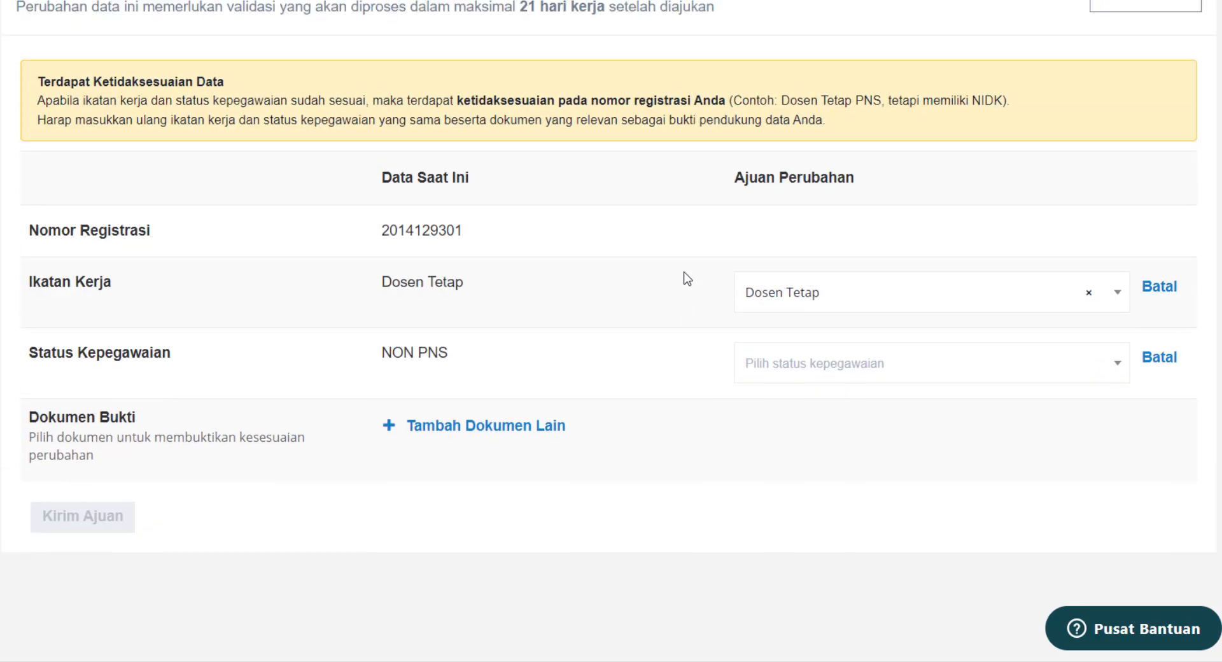
pyautogui.scroll(-2, 678, 280)
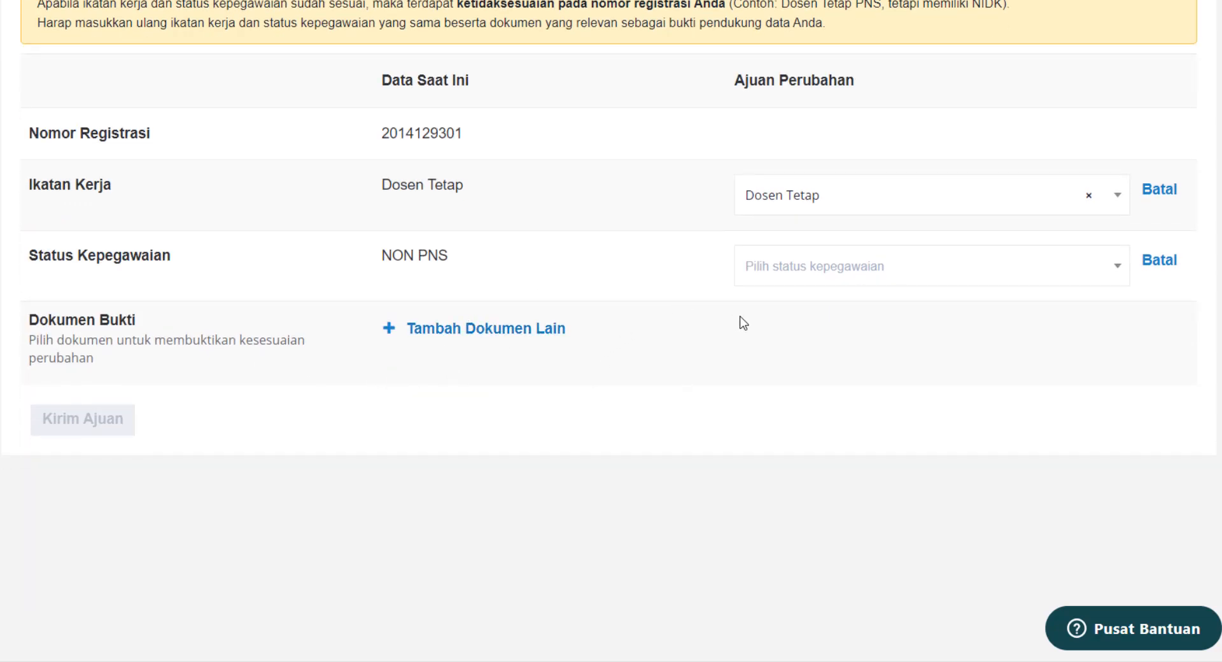
pyautogui.scroll(2, 739, 320)
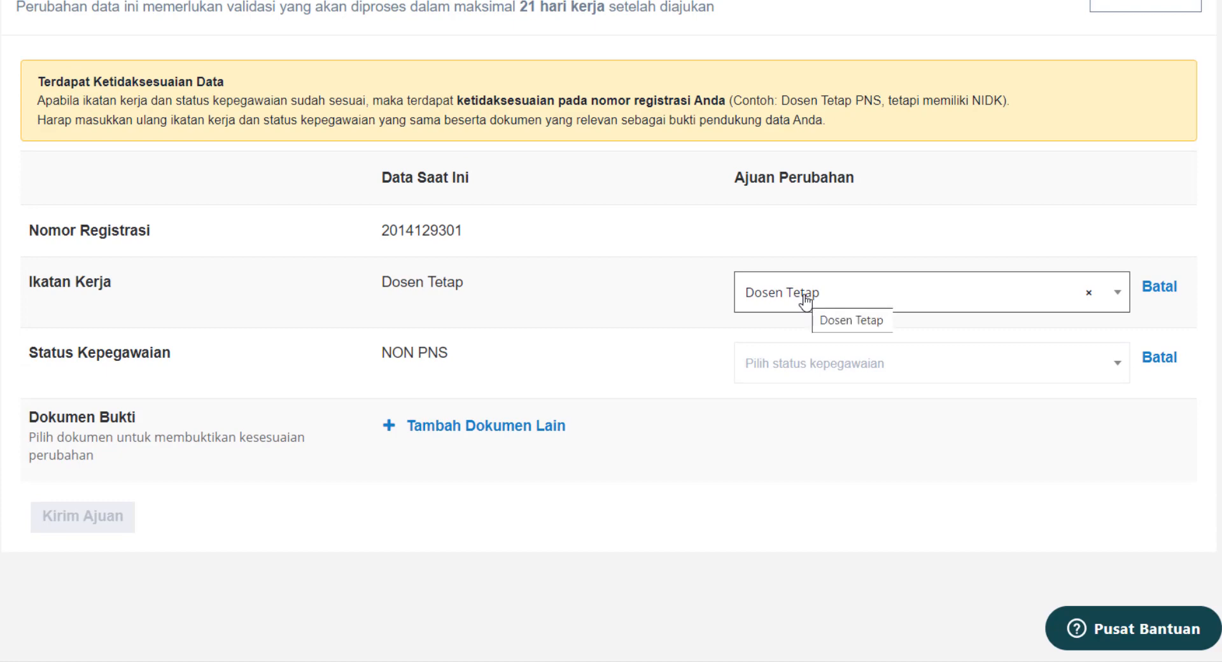
# Step: Set the proposed Status Kepegawaian to PNS and review the supporting documents required for it
pyautogui.click(796, 380)
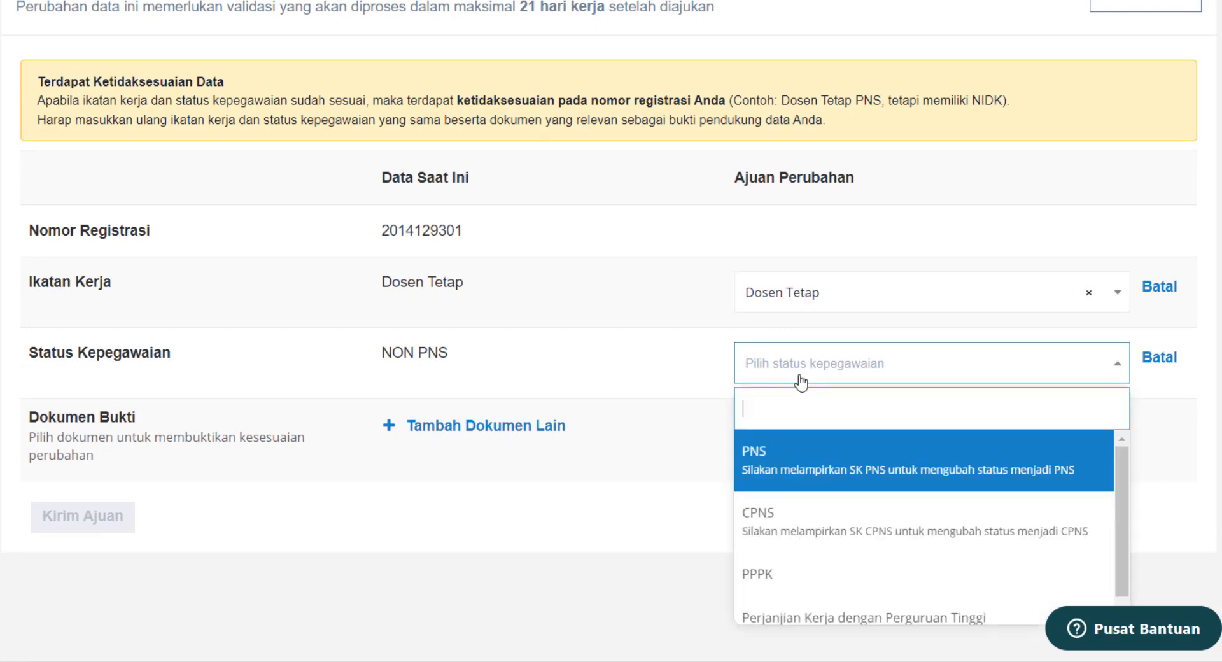
pyautogui.click(834, 464)
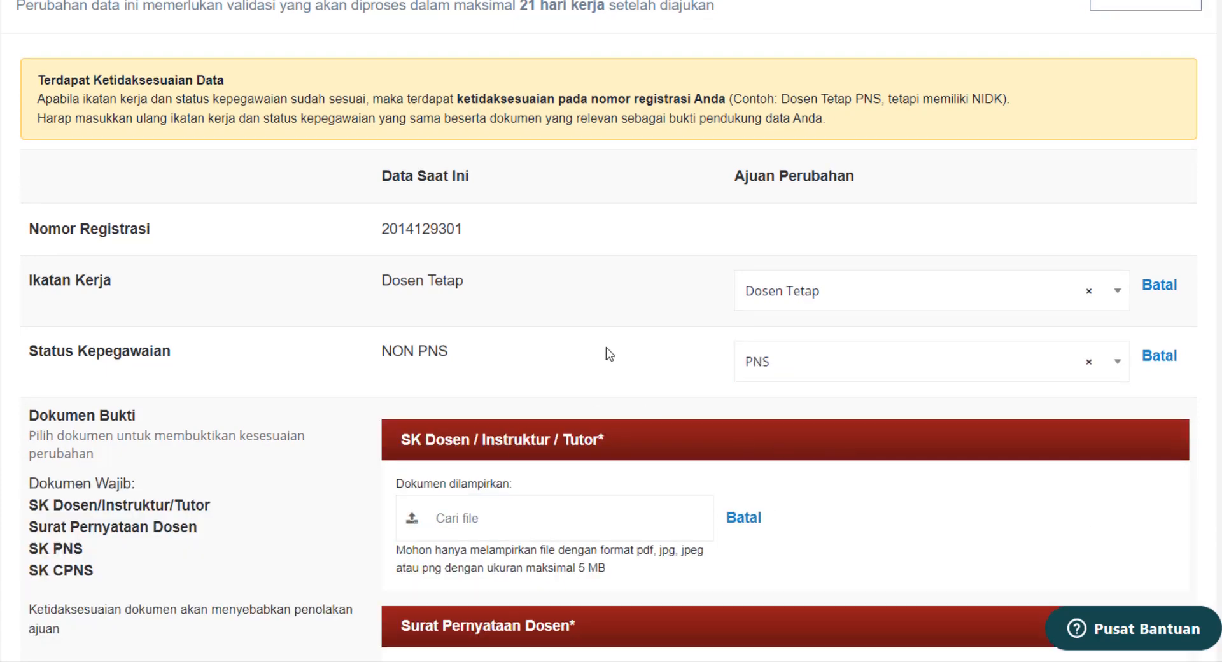
pyautogui.scroll(-2, 606, 355)
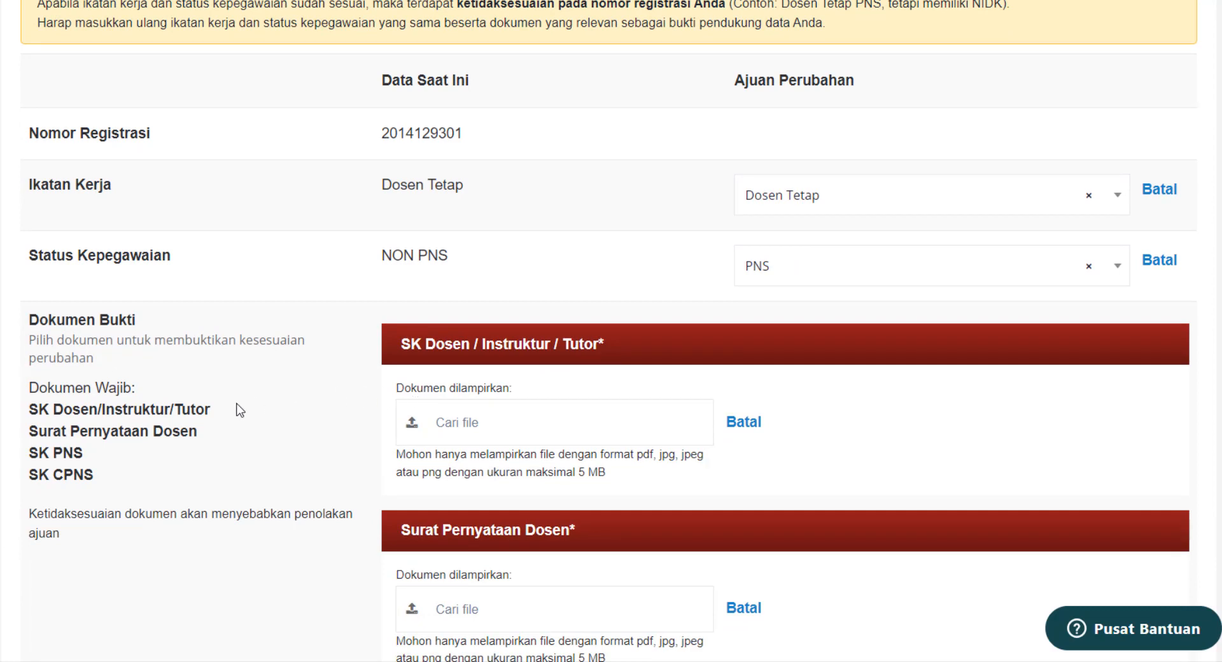
pyautogui.scroll(-2, 83, 412)
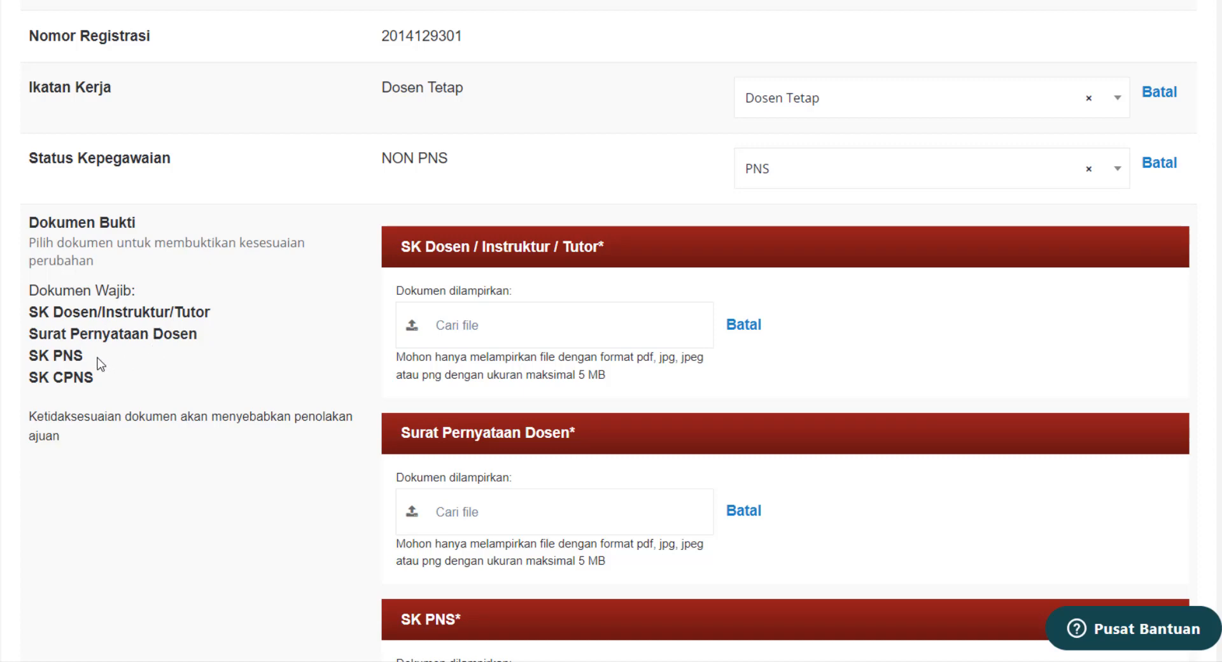
pyautogui.scroll(-4, 261, 389)
pyautogui.scroll(-3, 524, 400)
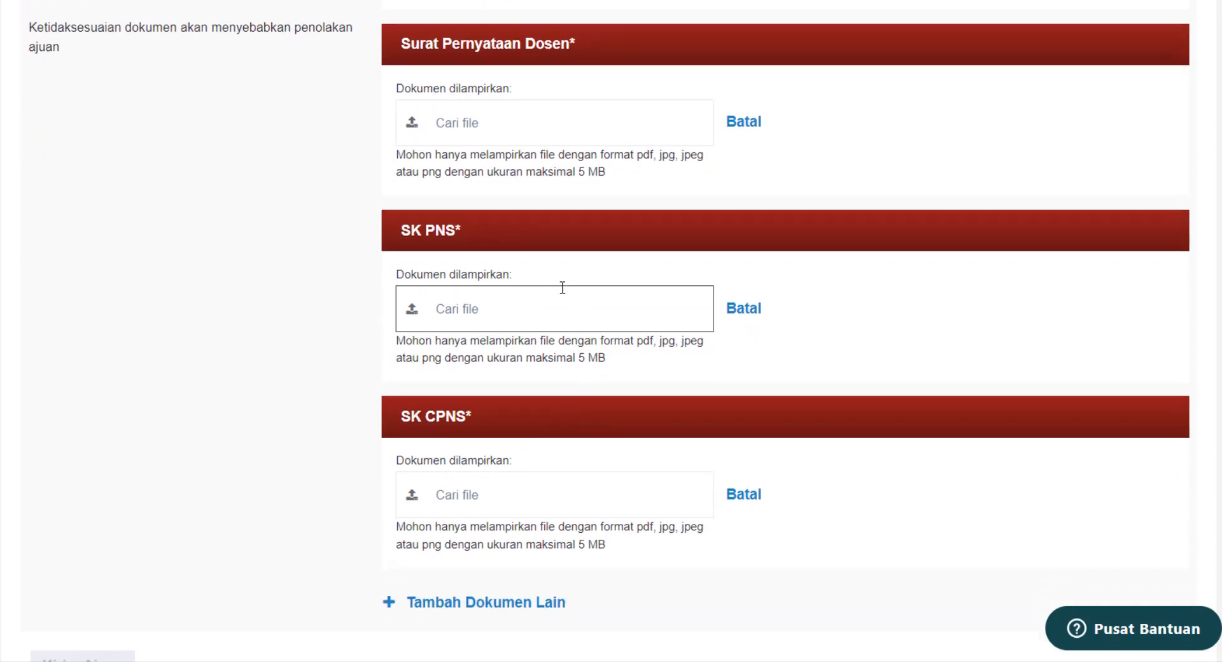
pyautogui.scroll(3, 665, 307)
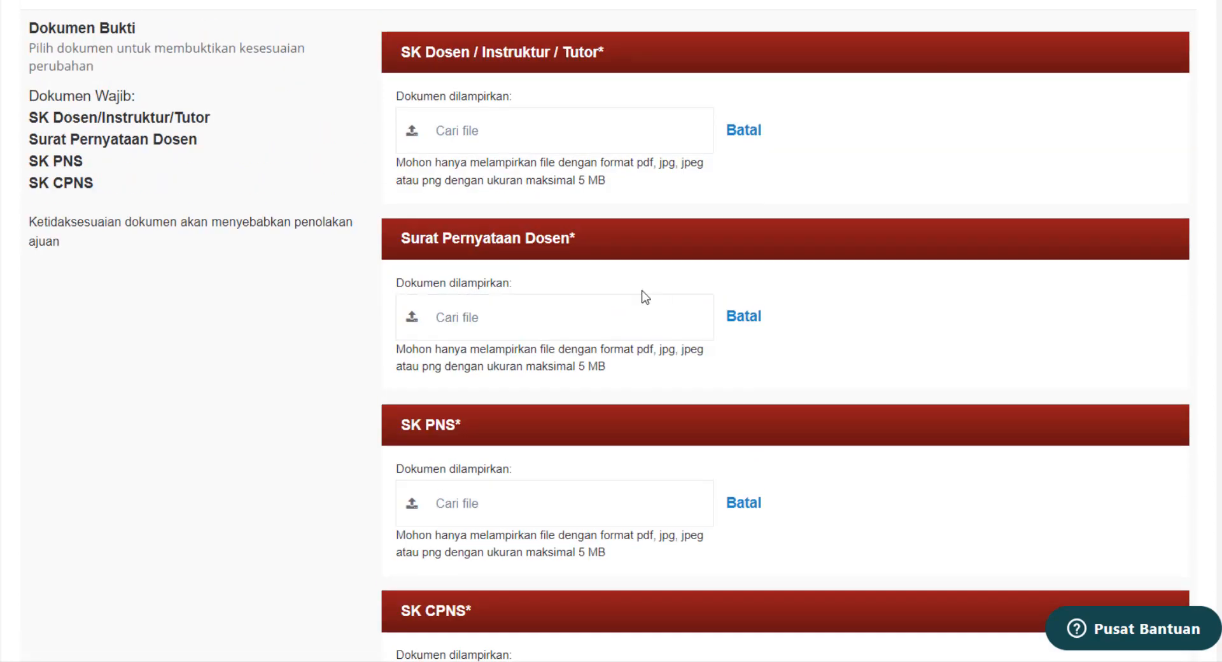
pyautogui.scroll(5, 640, 304)
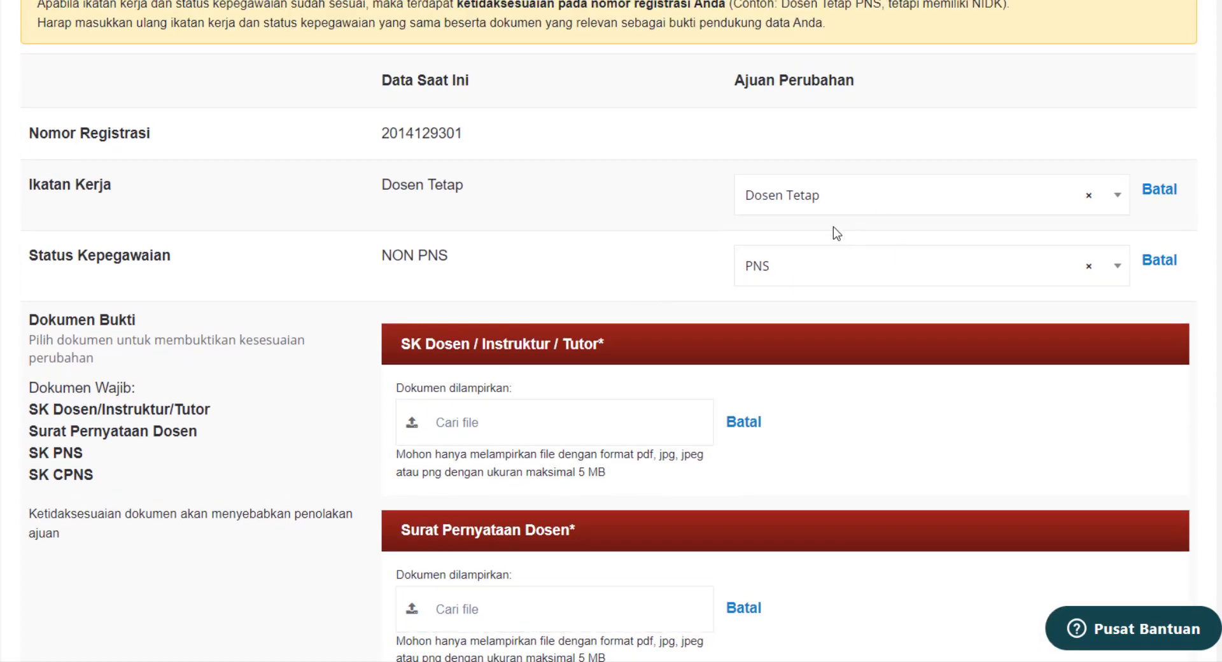
# Step: Set the proposed Ikatan Kerja to Dosen Tidak Tetap and the Status Kepegawaian to Perjanjian Kerja dengan Perguruan Tinggi
pyautogui.click(849, 214)
pyautogui.click(825, 313)
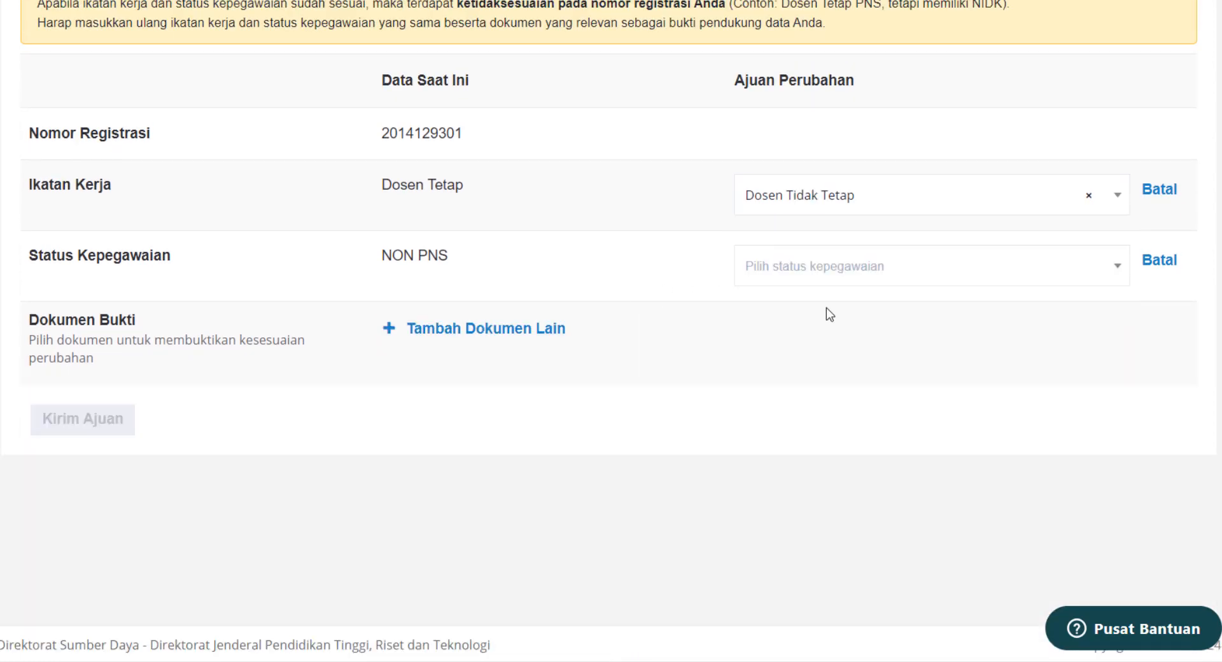
pyautogui.click(843, 270)
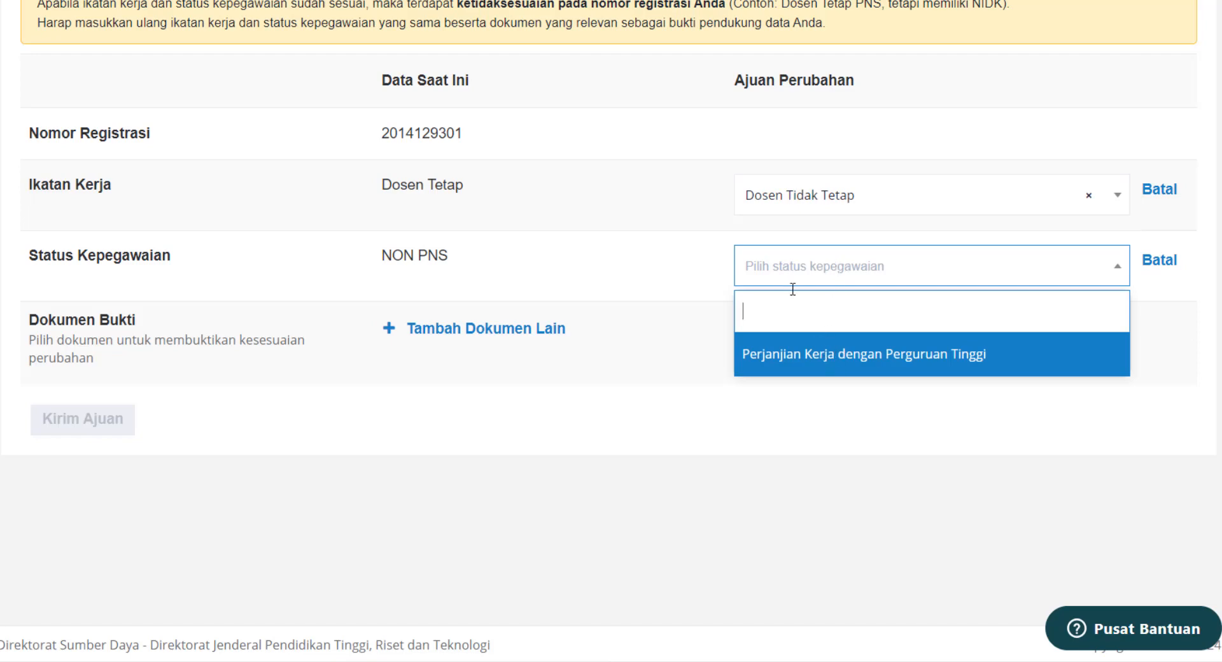
pyautogui.click(857, 358)
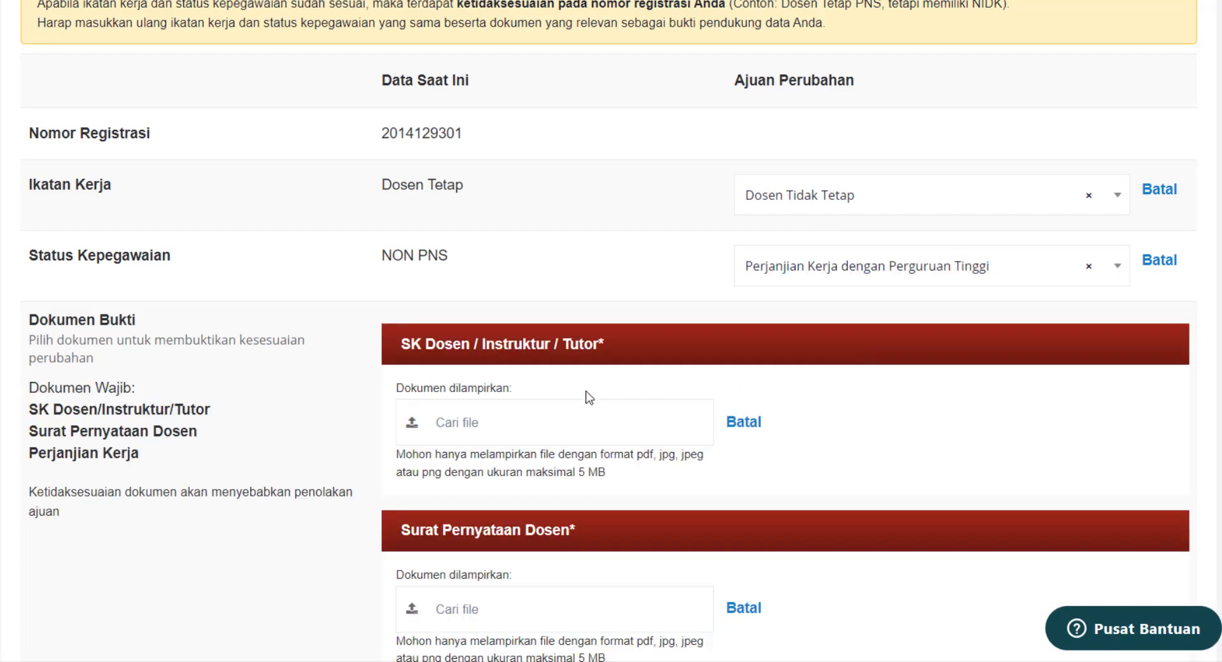
pyautogui.scroll(-2, 493, 376)
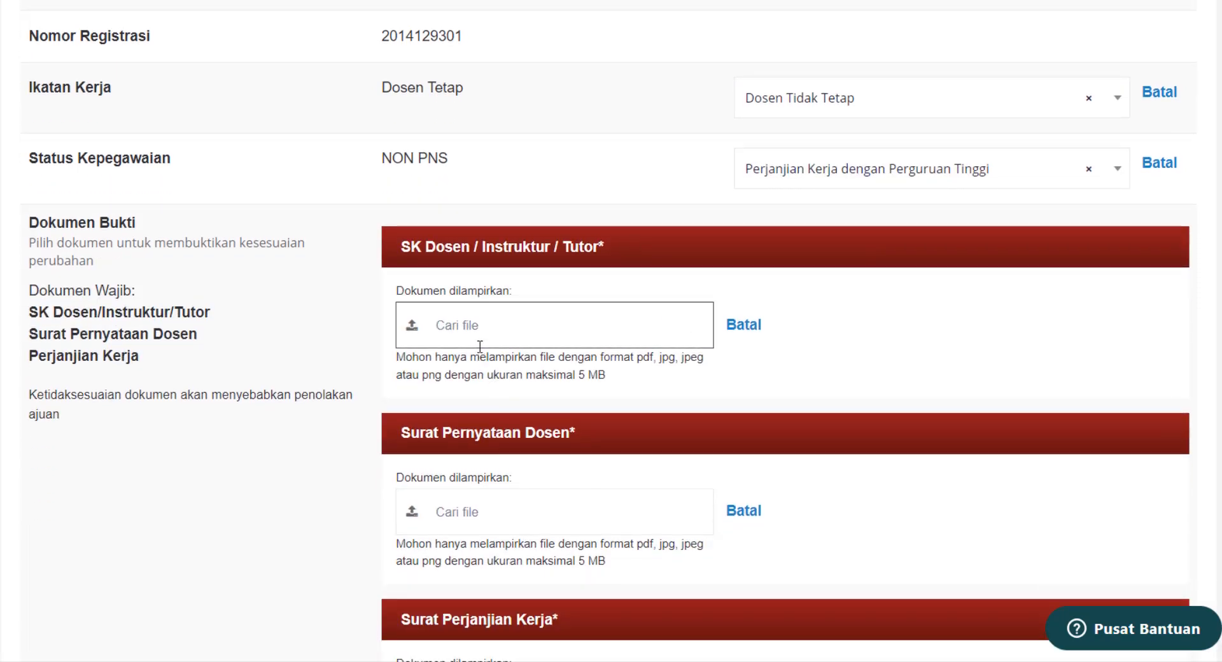
# Step: Review the supporting documents required for Dosen Tidak Tetap with Perjanjian Kerja dengan Perguruan Tinggi
pyautogui.scroll(-2, 305, 322)
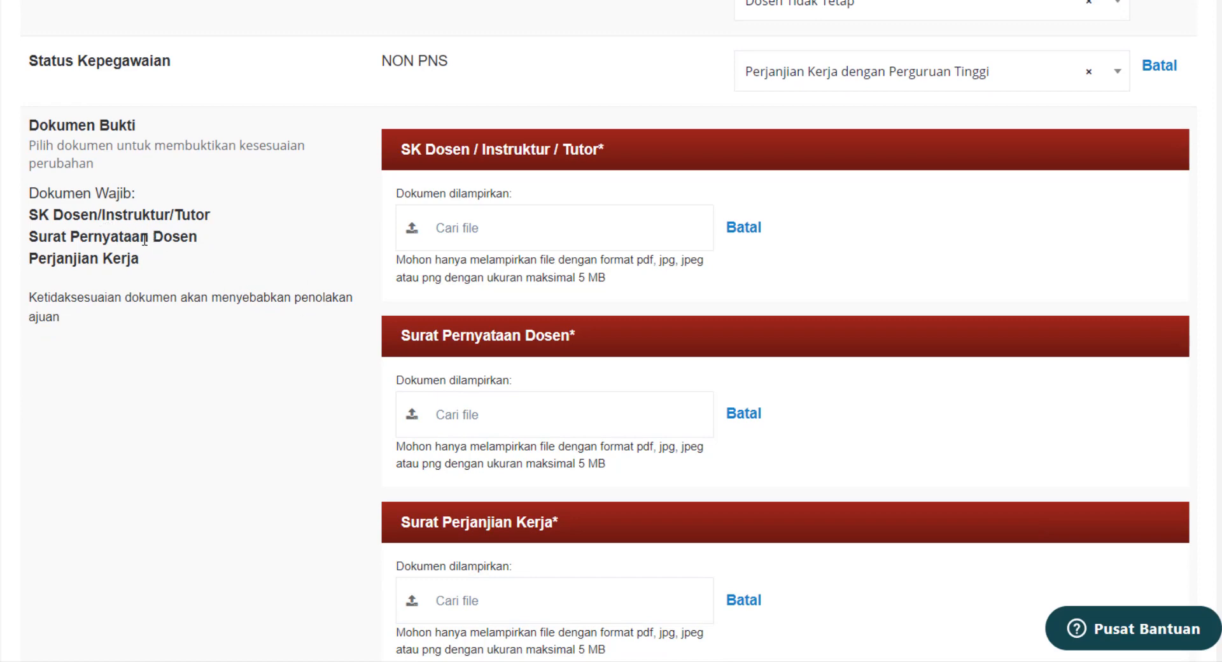
pyautogui.scroll(-2, 160, 270)
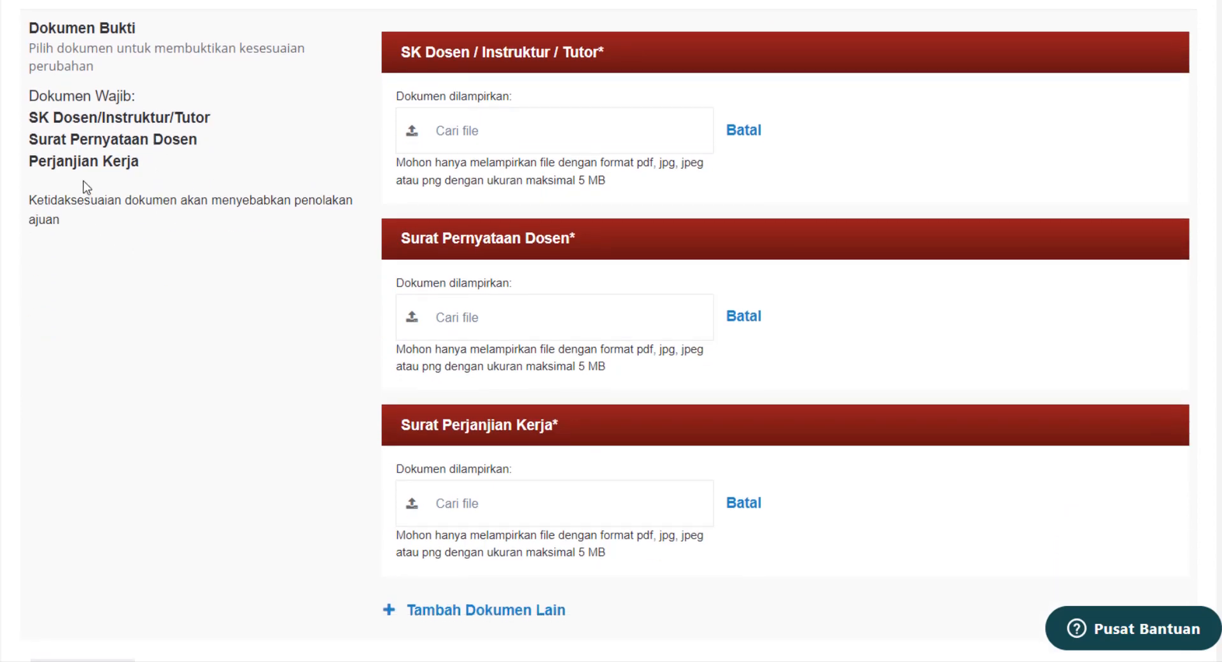
pyautogui.scroll(5, 311, 240)
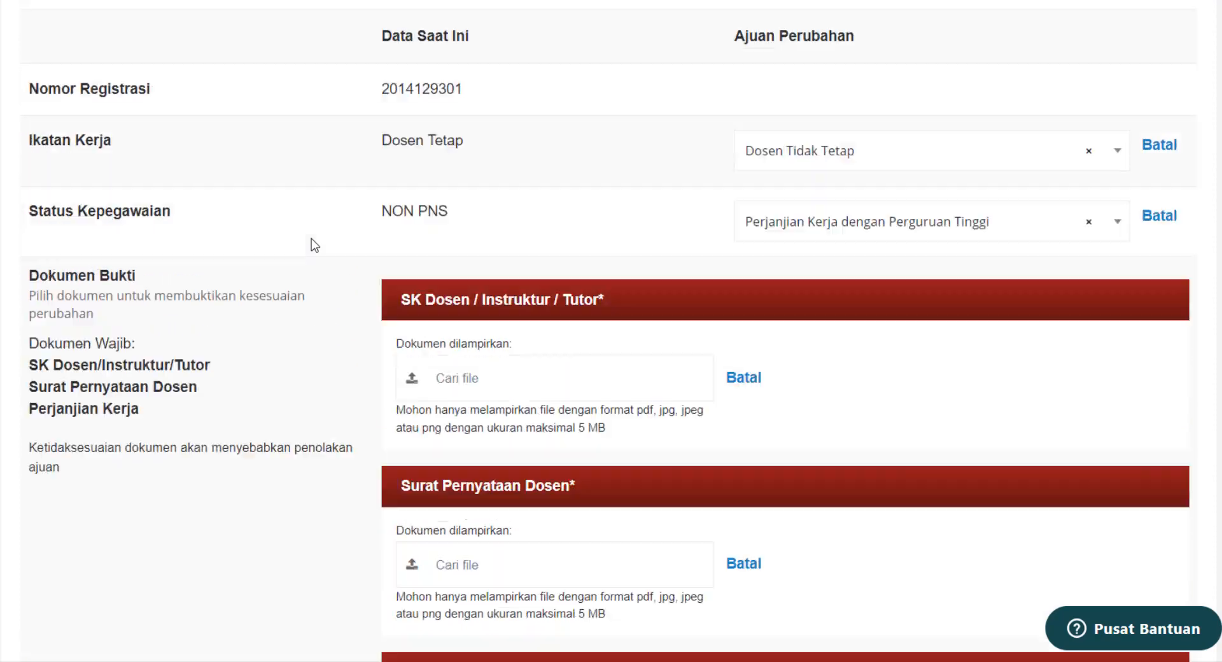
# Step: Set the proposed Ikatan Kerja to Pengajar Non Dosen with status Perjanjian Kerja dengan Perguruan Tinggi and review the required documents
pyautogui.click(847, 196)
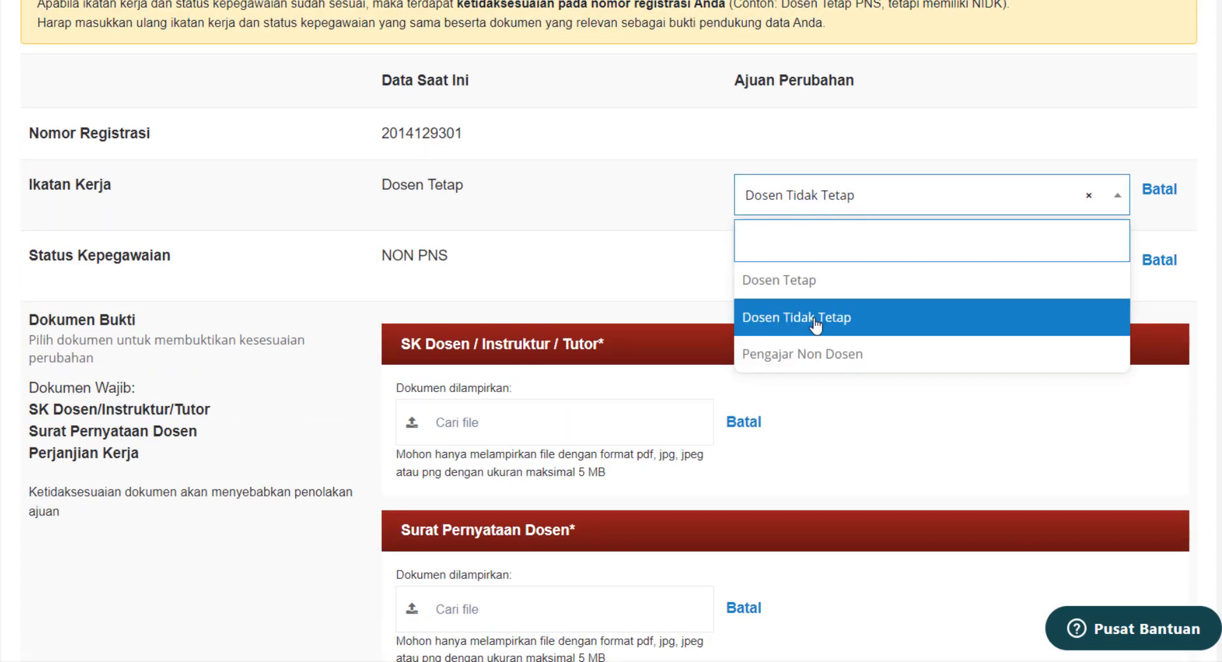
pyautogui.click(819, 350)
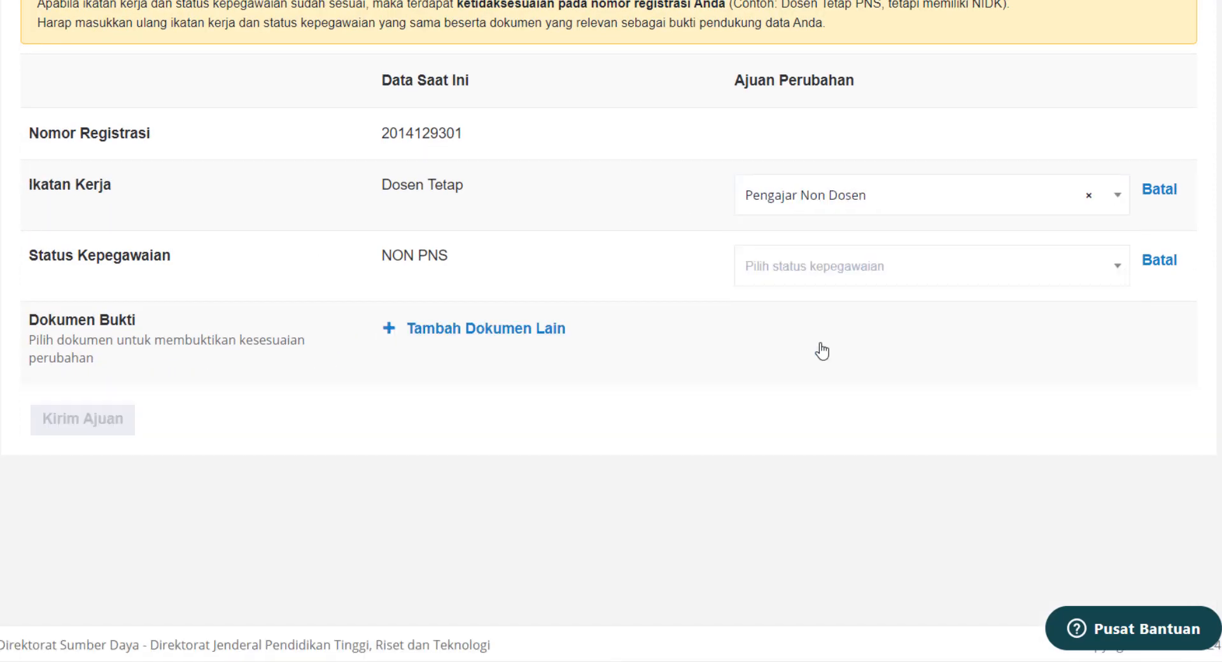
pyautogui.click(821, 275)
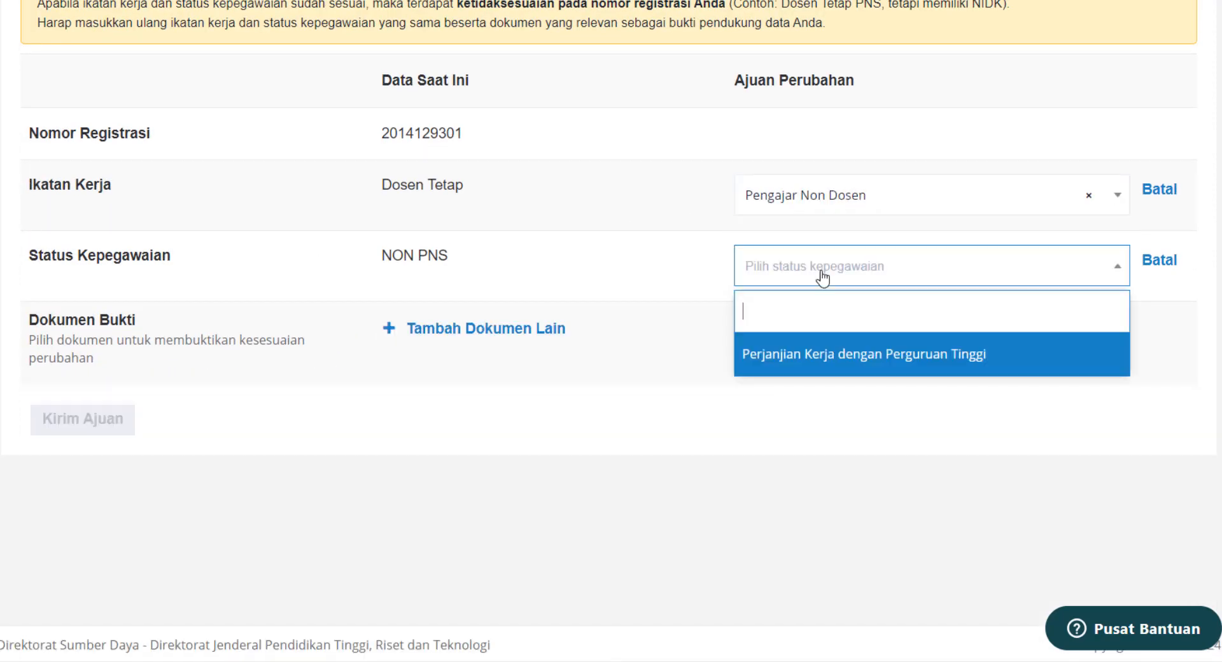
pyautogui.click(820, 356)
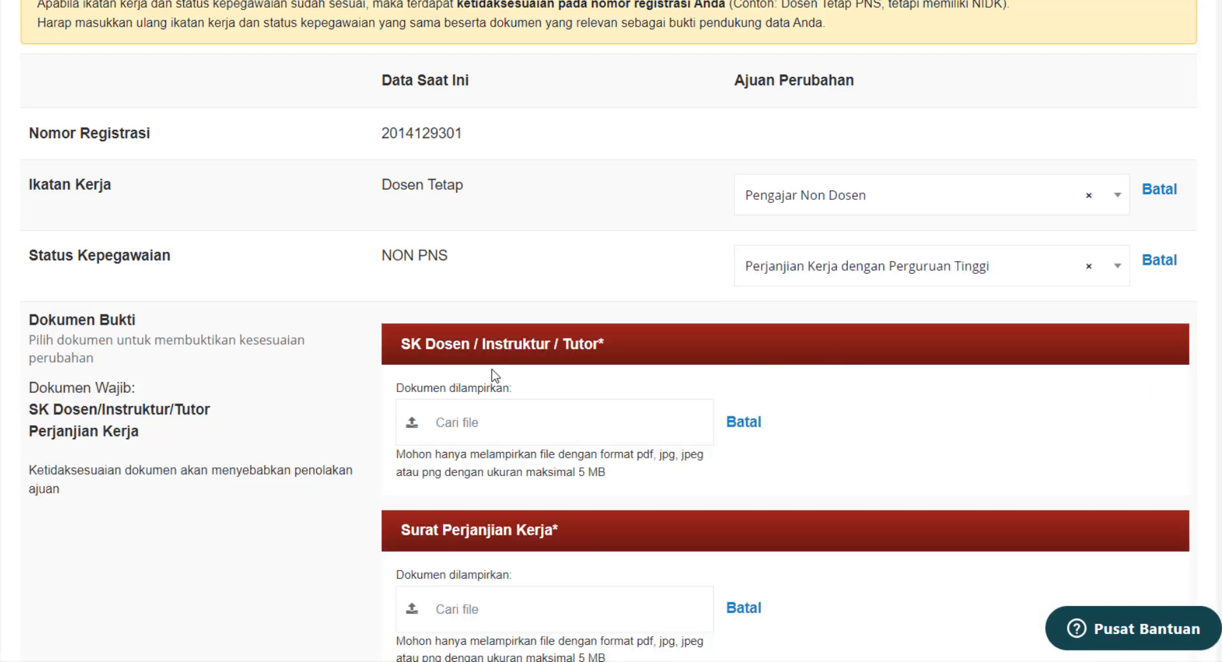
pyautogui.scroll(-1, 486, 370)
pyautogui.scroll(-3, 485, 371)
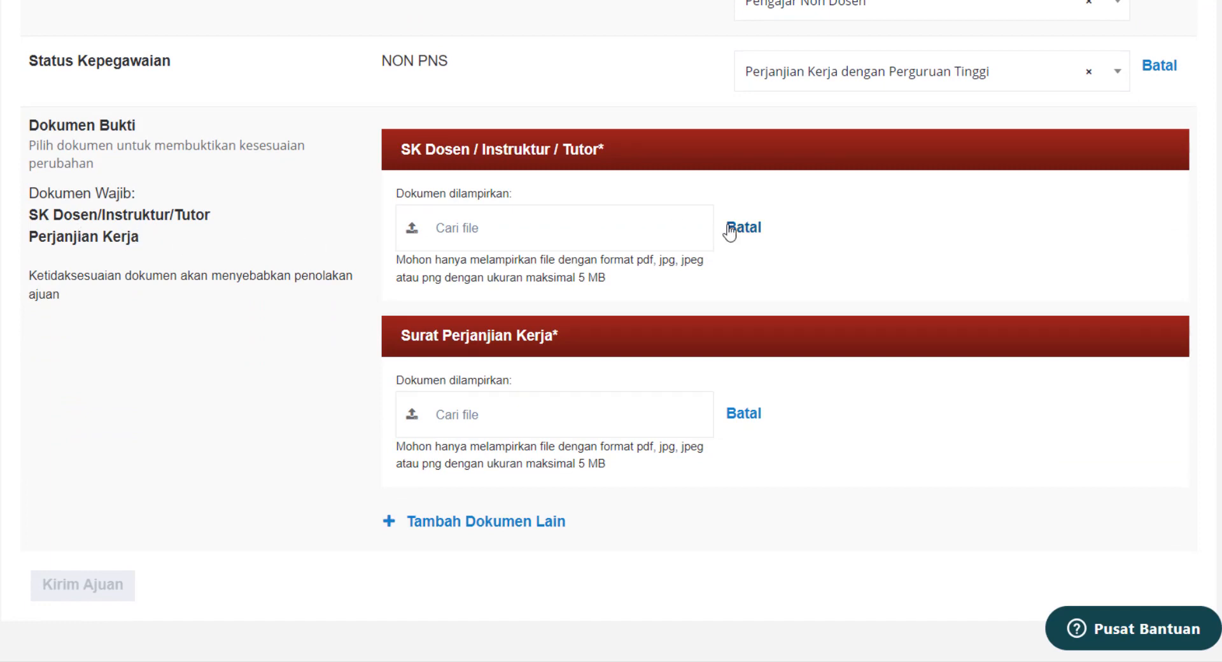
pyautogui.scroll(3, 731, 235)
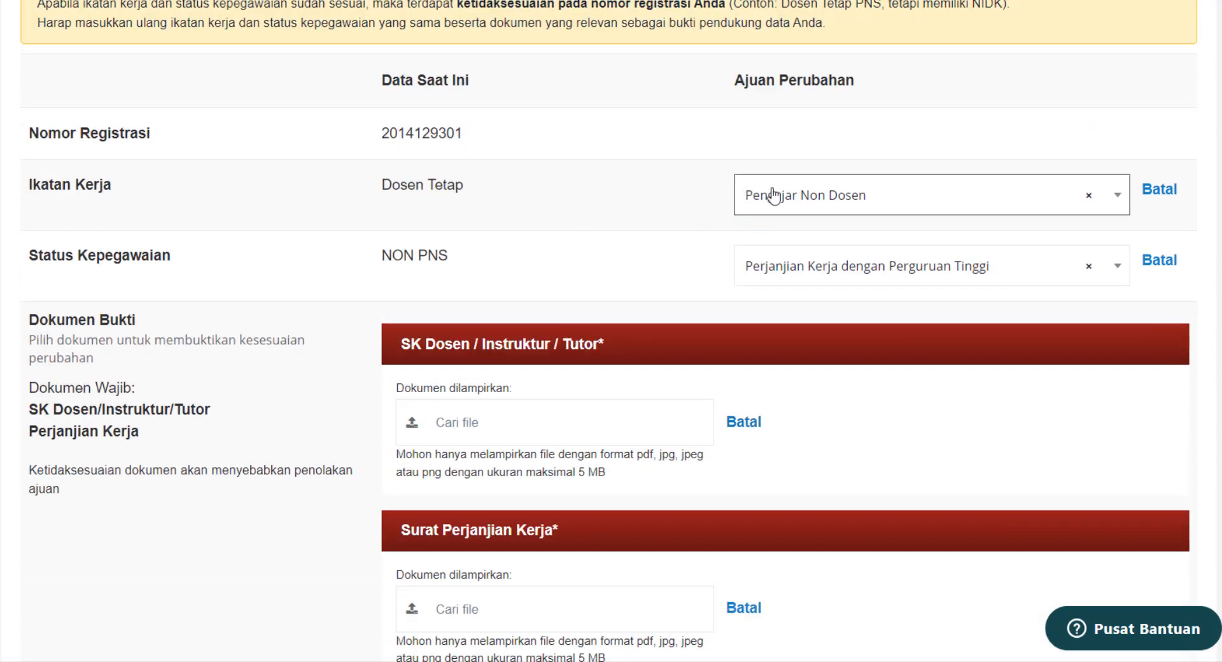
# Step: Set the proposed Ikatan Kerja to Dosen Tetap with Status Kepegawaian CPNS and review the supporting documents required
pyautogui.click(826, 198)
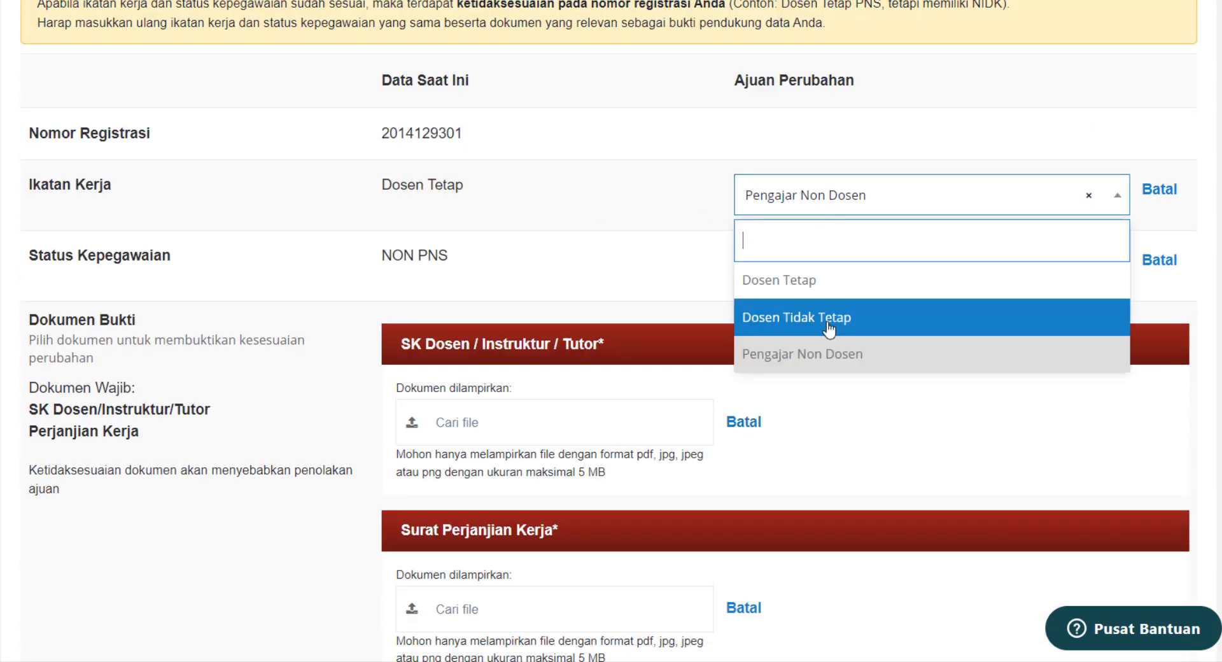
pyautogui.click(810, 282)
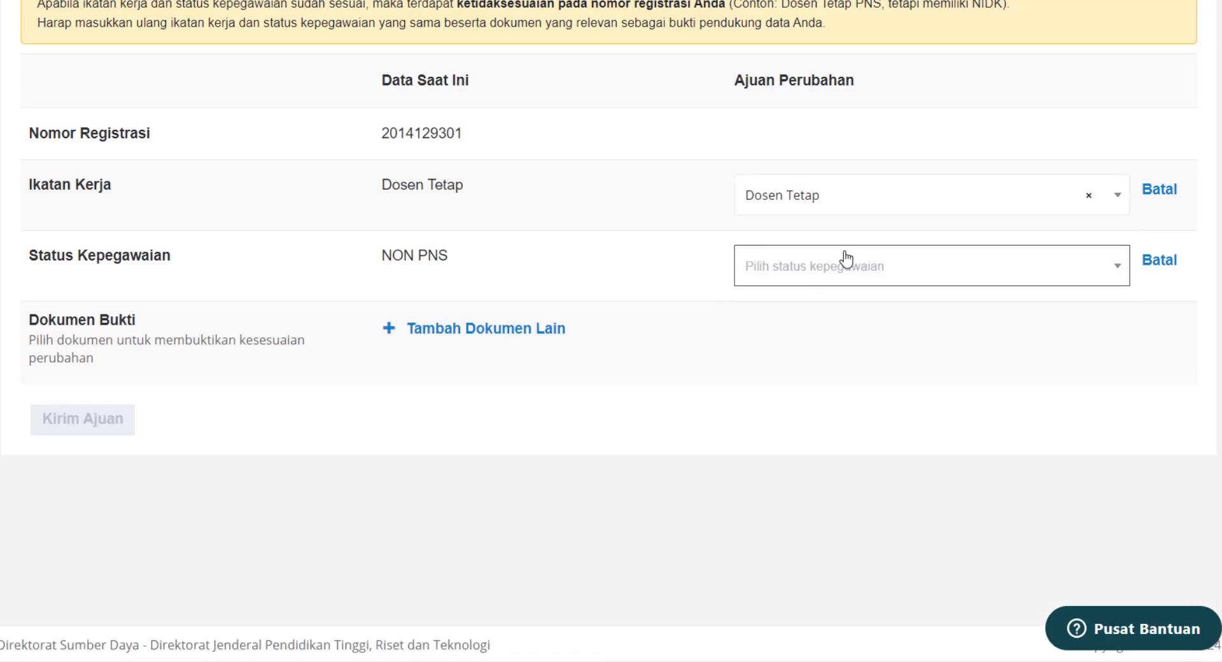
pyautogui.click(844, 261)
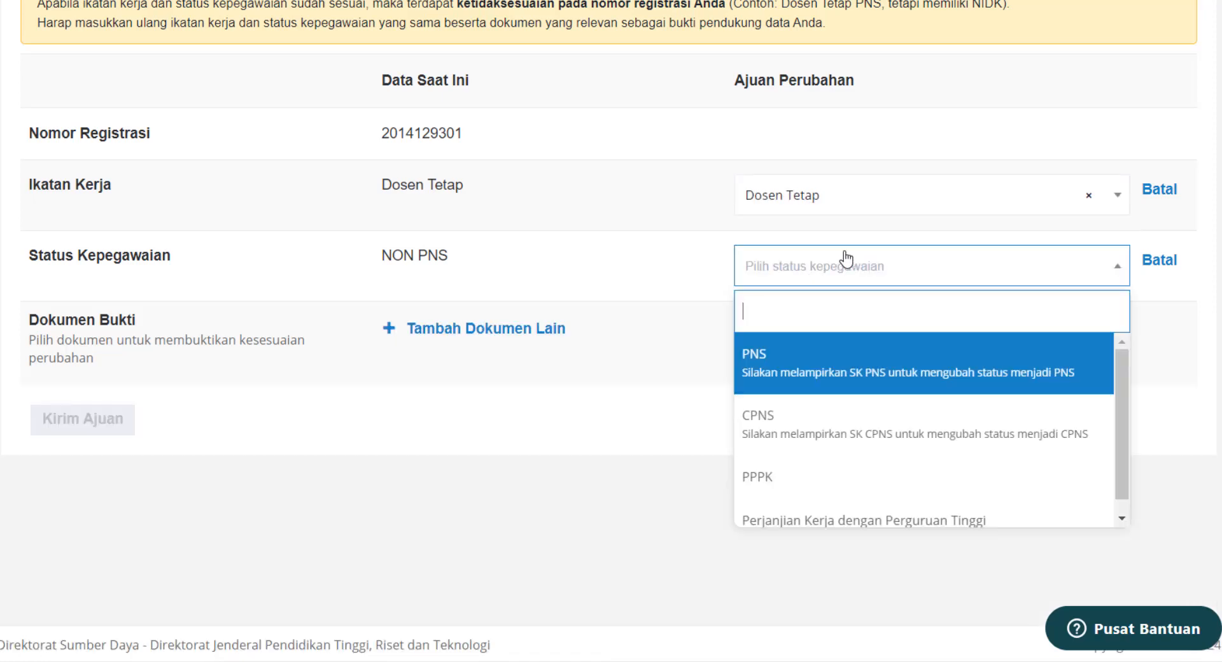
pyautogui.click(819, 436)
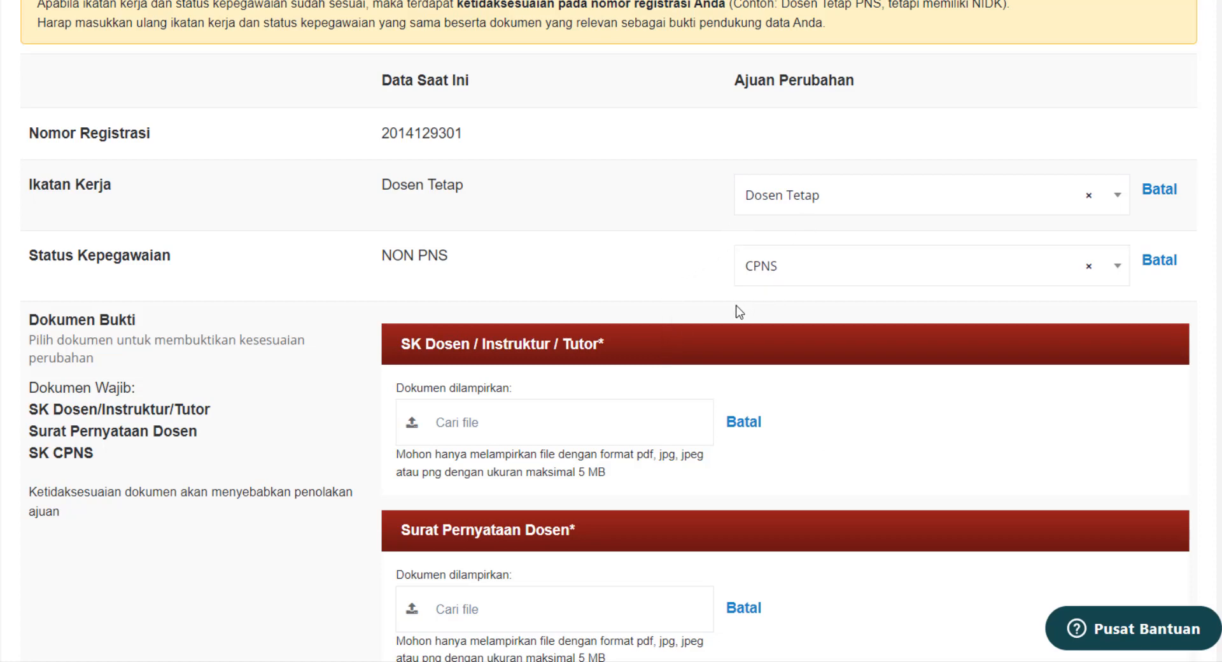
pyautogui.scroll(-1, 179, 331)
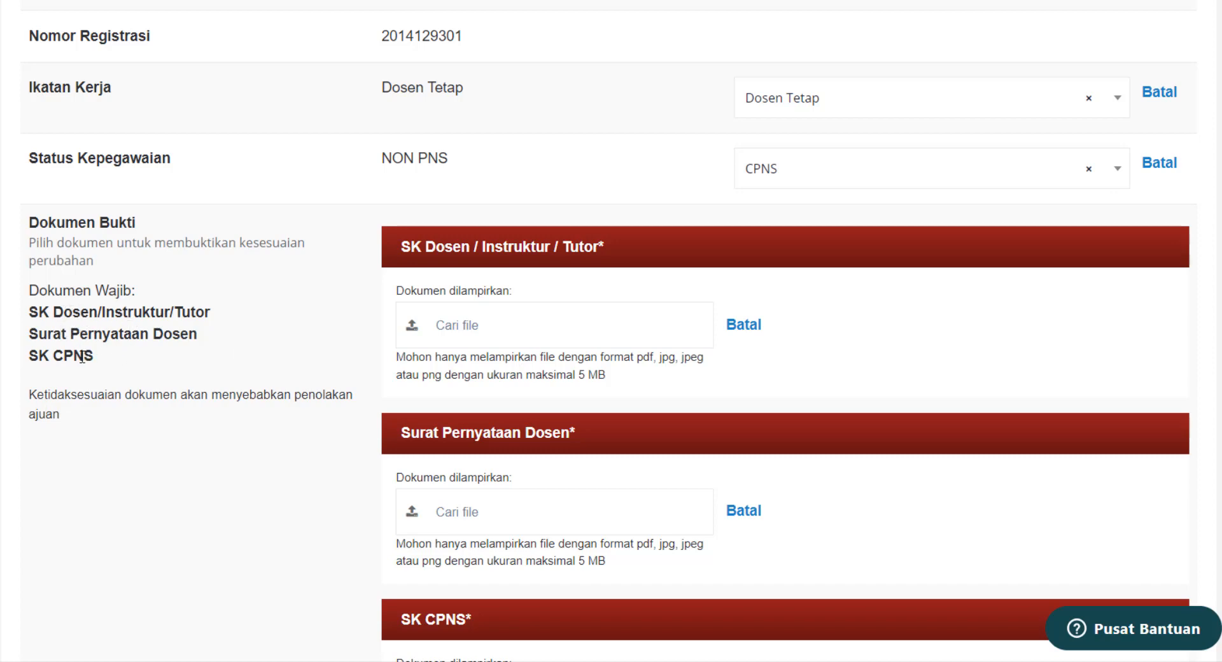
pyautogui.scroll(1, 649, 352)
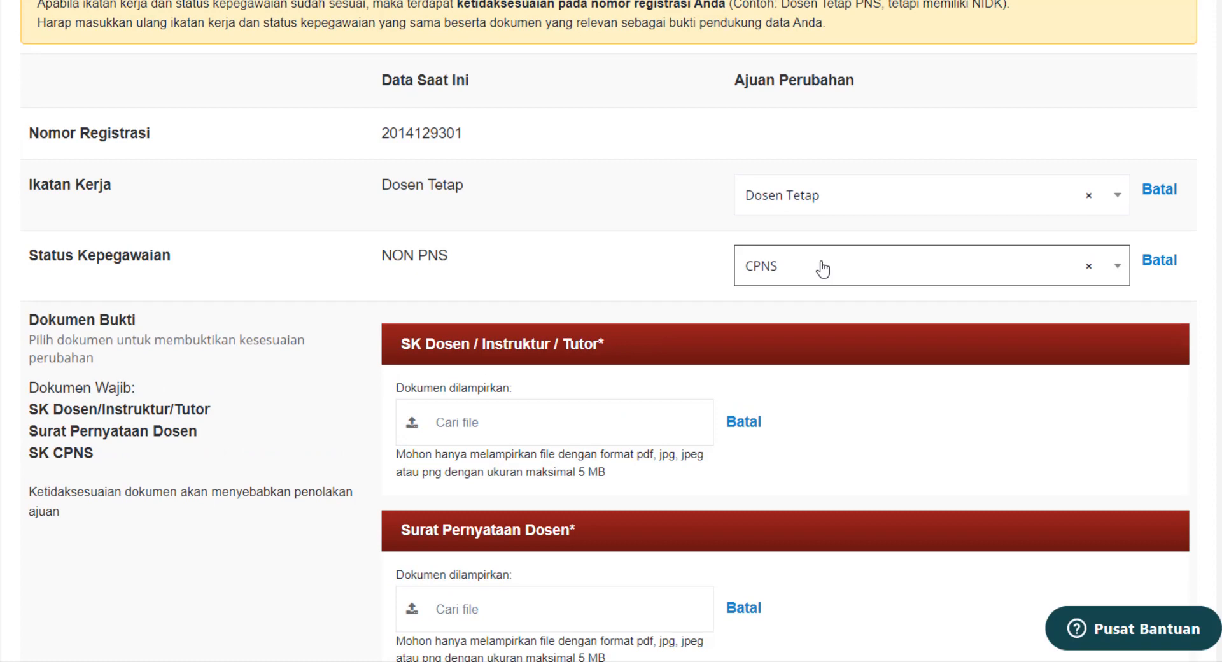
# Step: Set the proposed Status Kepegawaian to PPPK and review the supporting documents required for it
pyautogui.click(821, 266)
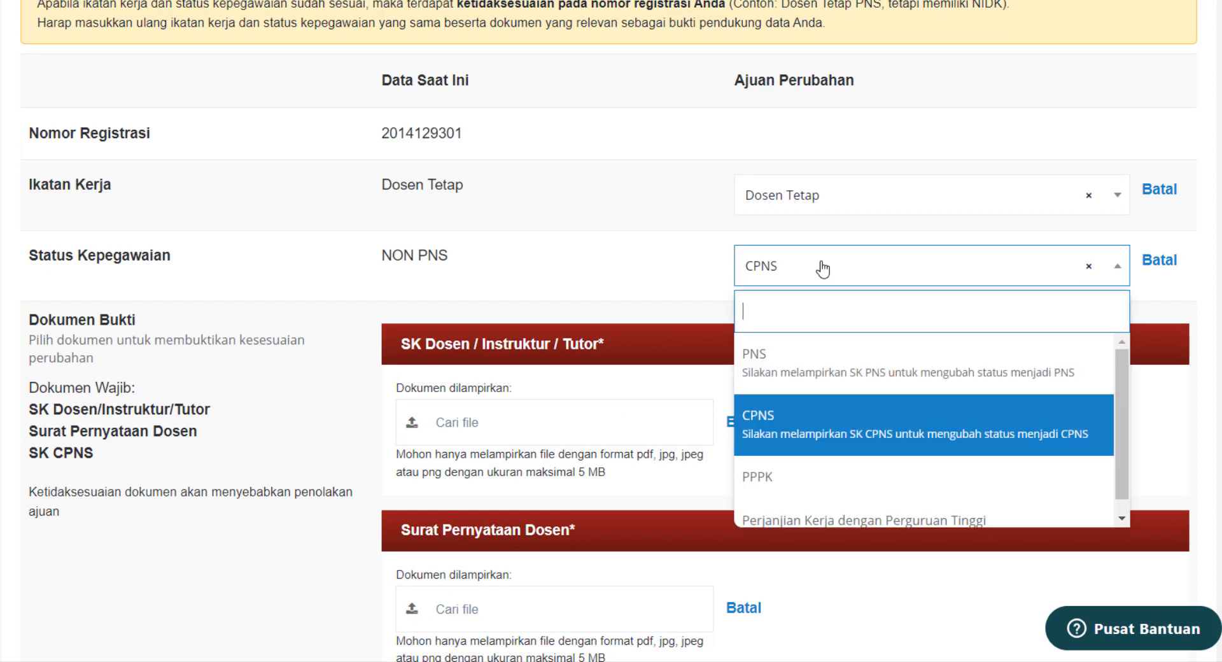
pyautogui.click(807, 470)
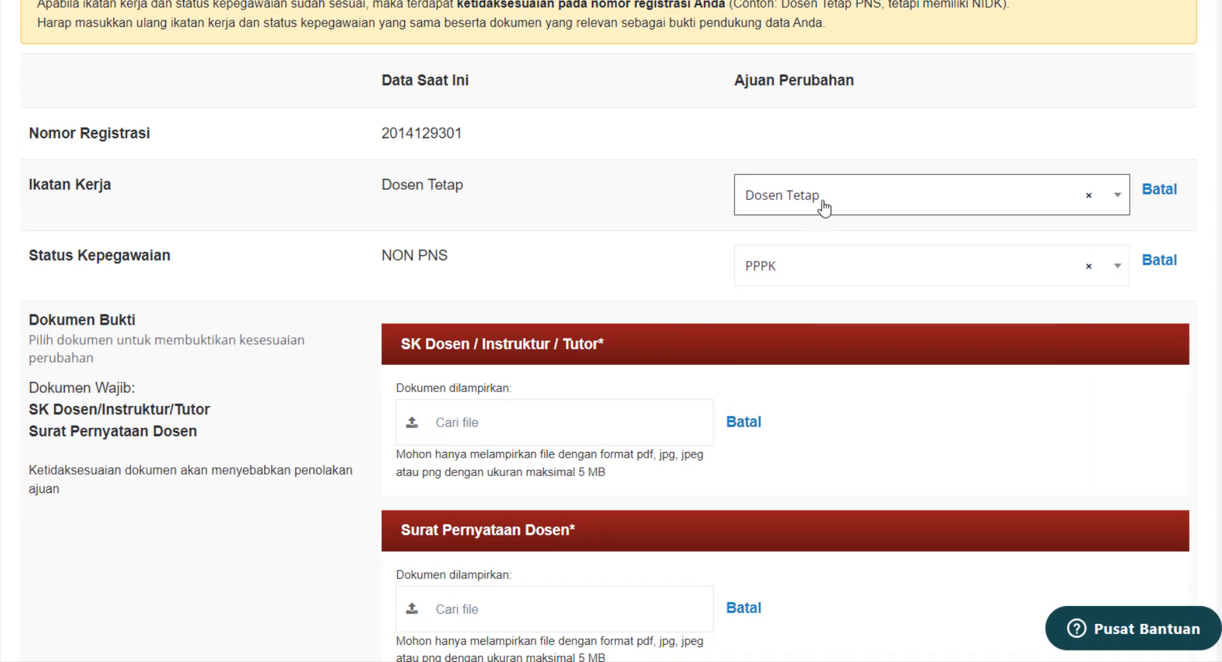
pyautogui.scroll(-1, 488, 329)
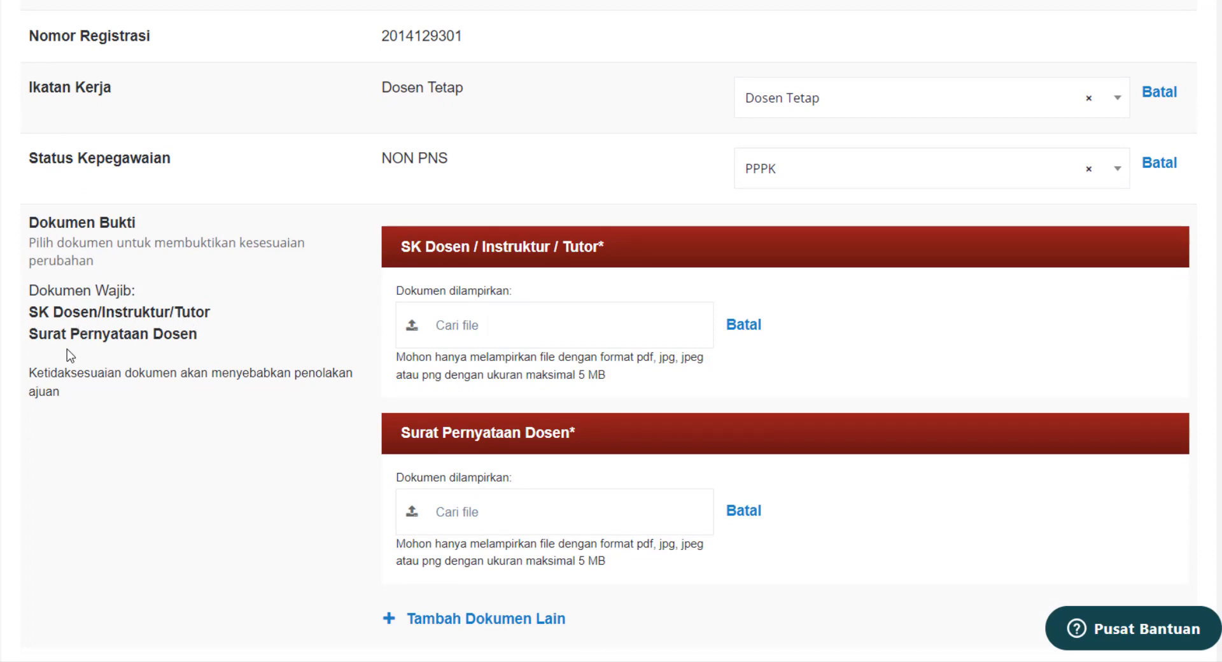
pyautogui.scroll(2, 762, 276)
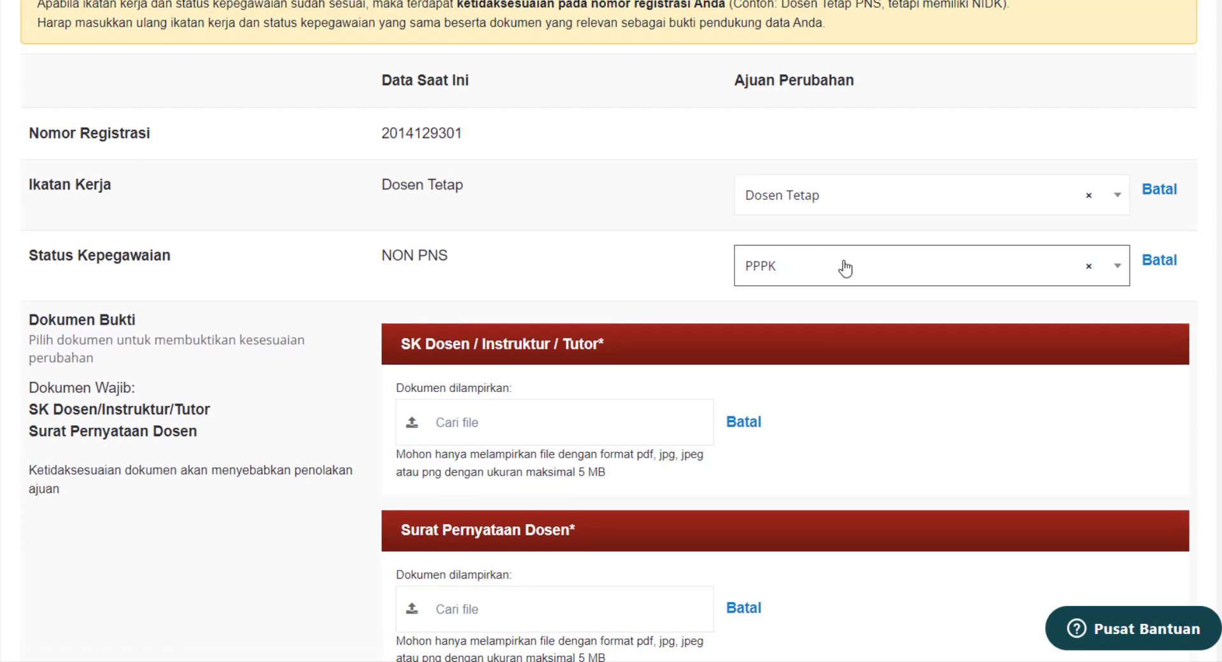
# Step: Set the proposed Status Kepegawaian to Perjanjian Kerja dengan Perguruan Tinggi for Dosen Tetap and review the required documents
pyautogui.click(846, 266)
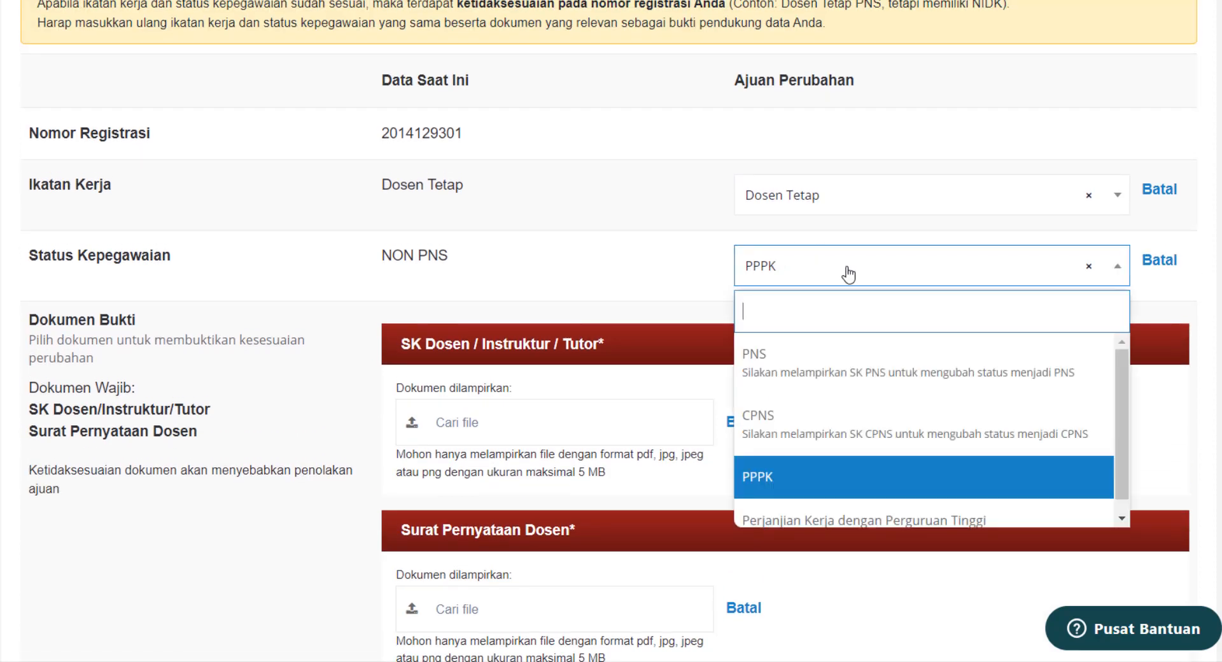
pyautogui.click(823, 504)
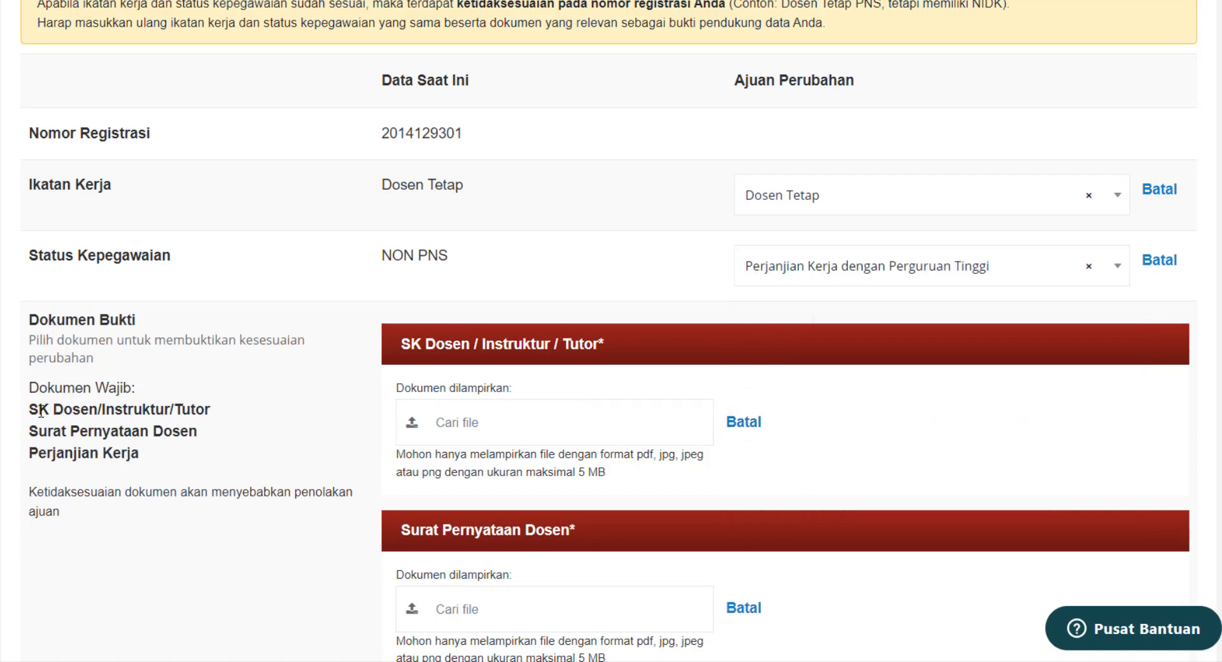
pyautogui.scroll(-2, 68, 392)
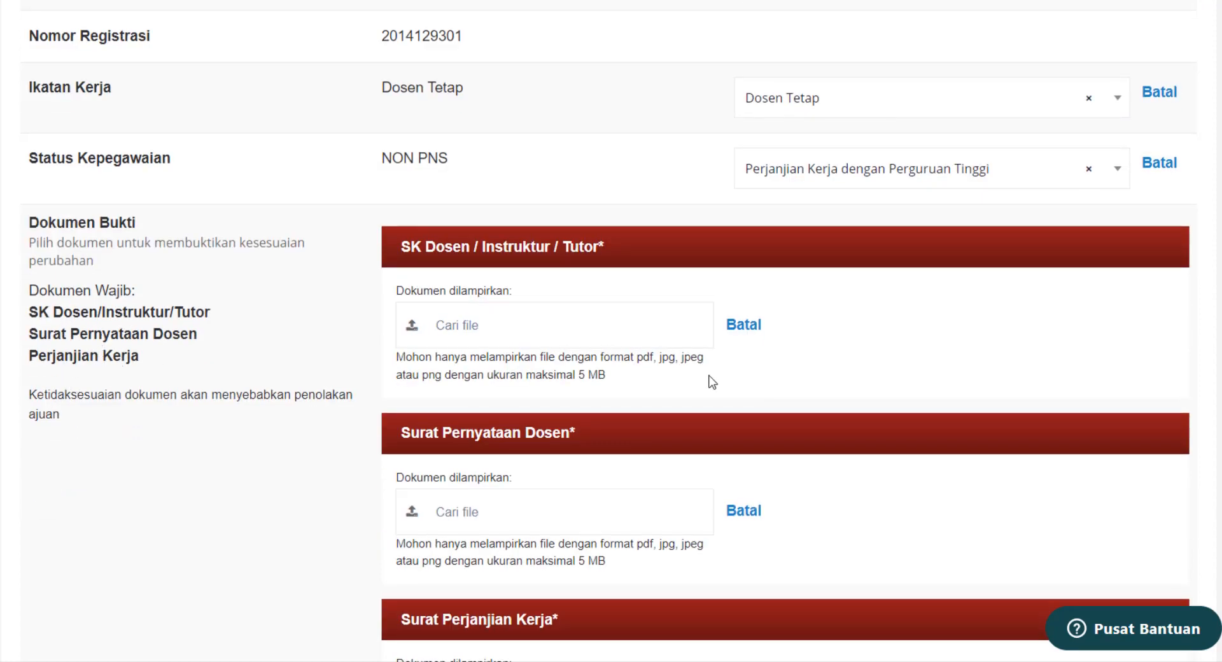
pyautogui.scroll(2, 743, 338)
pyautogui.click(873, 197)
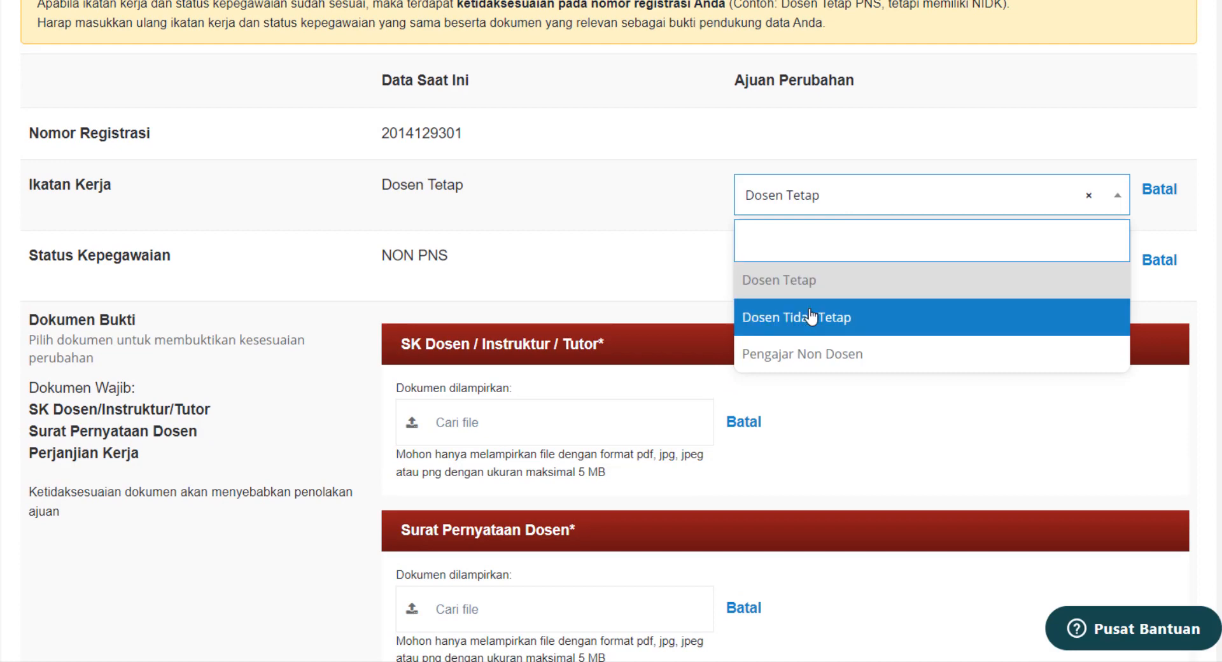
pyautogui.scroll(-2, 810, 316)
pyautogui.click(881, 170)
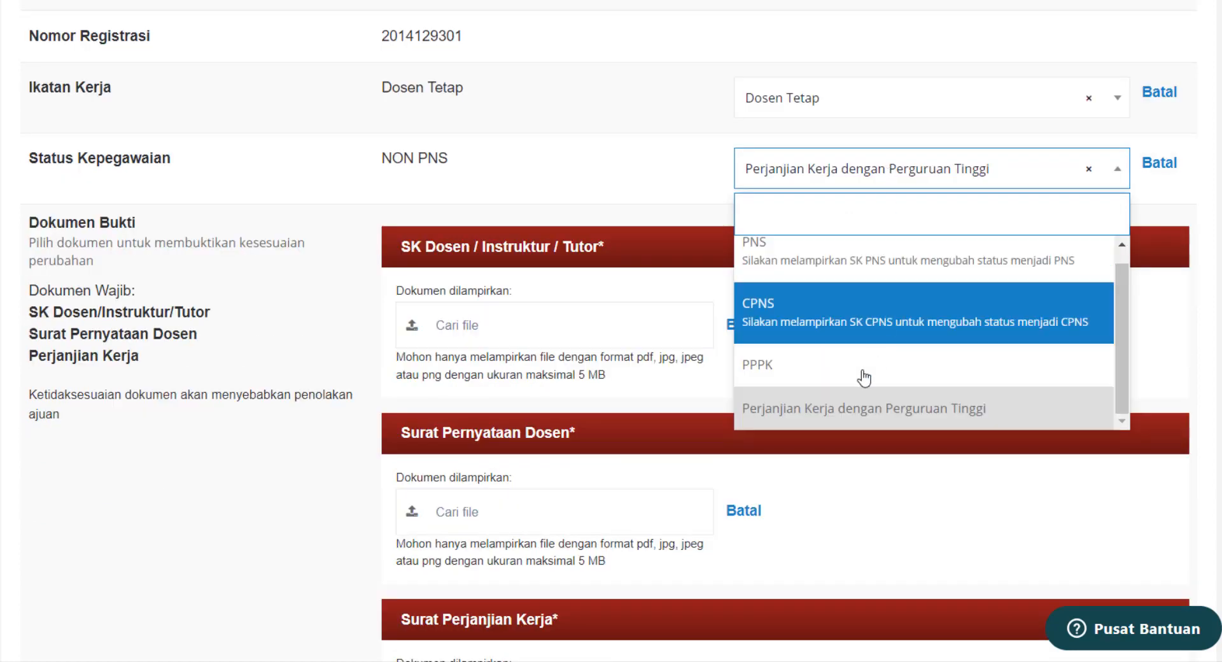
pyautogui.click(872, 417)
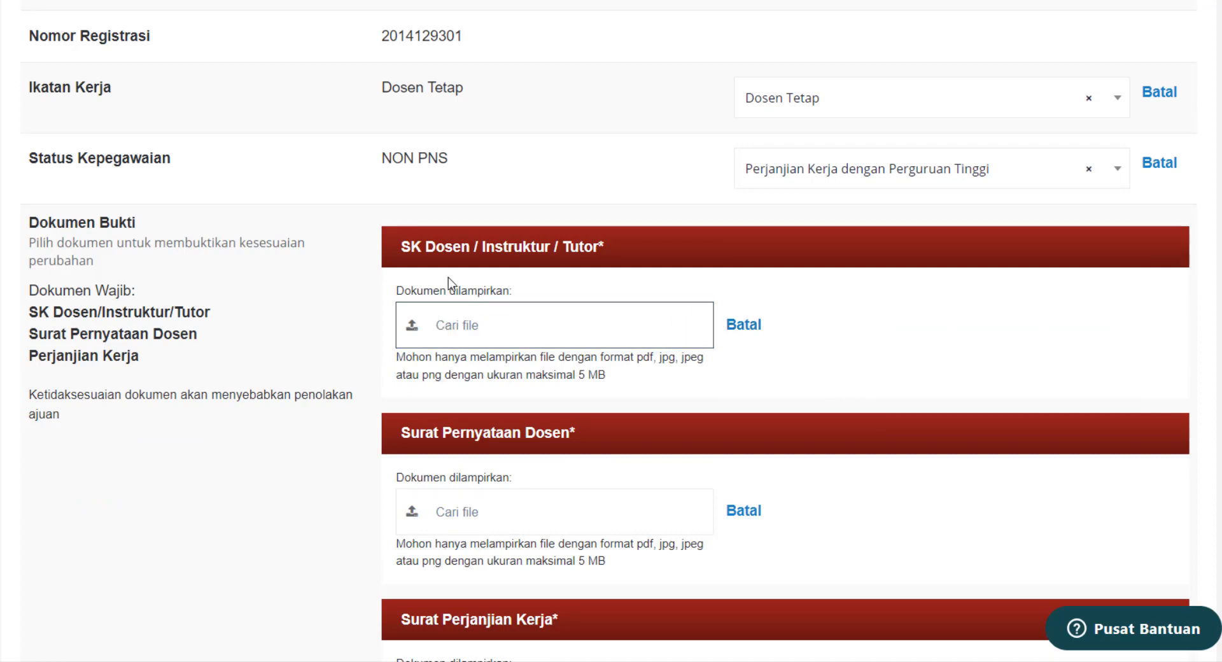
# Step: Attach the PDF "1. SK DOSEN TETAP BUKAN PEGAWAI NEGERI SIPIL TAHUN 2024" as the SK Dosen / Instruktur / Tutor document
pyautogui.click(490, 275)
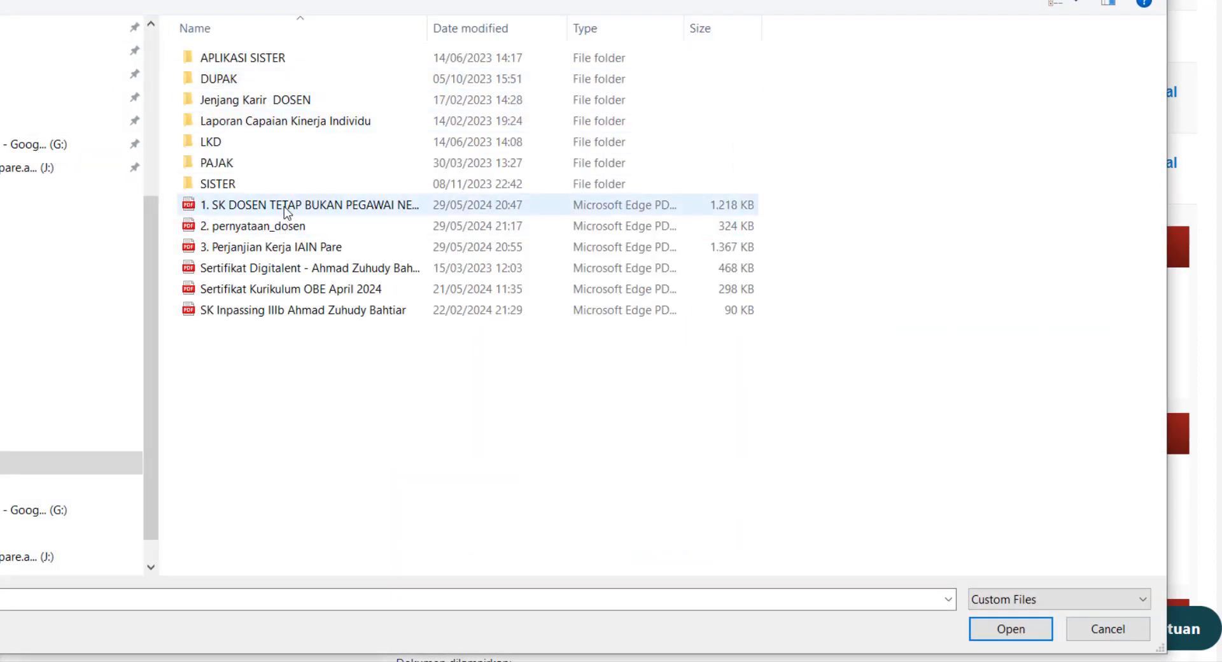
pyautogui.click(284, 206)
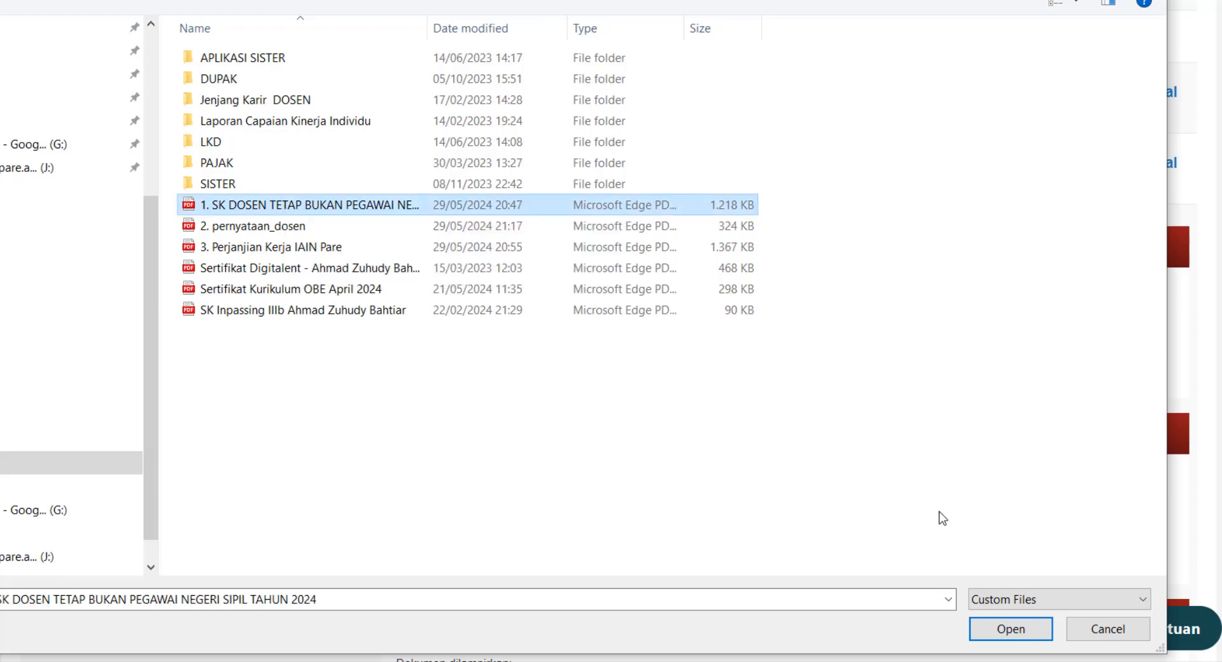
pyautogui.click(1010, 629)
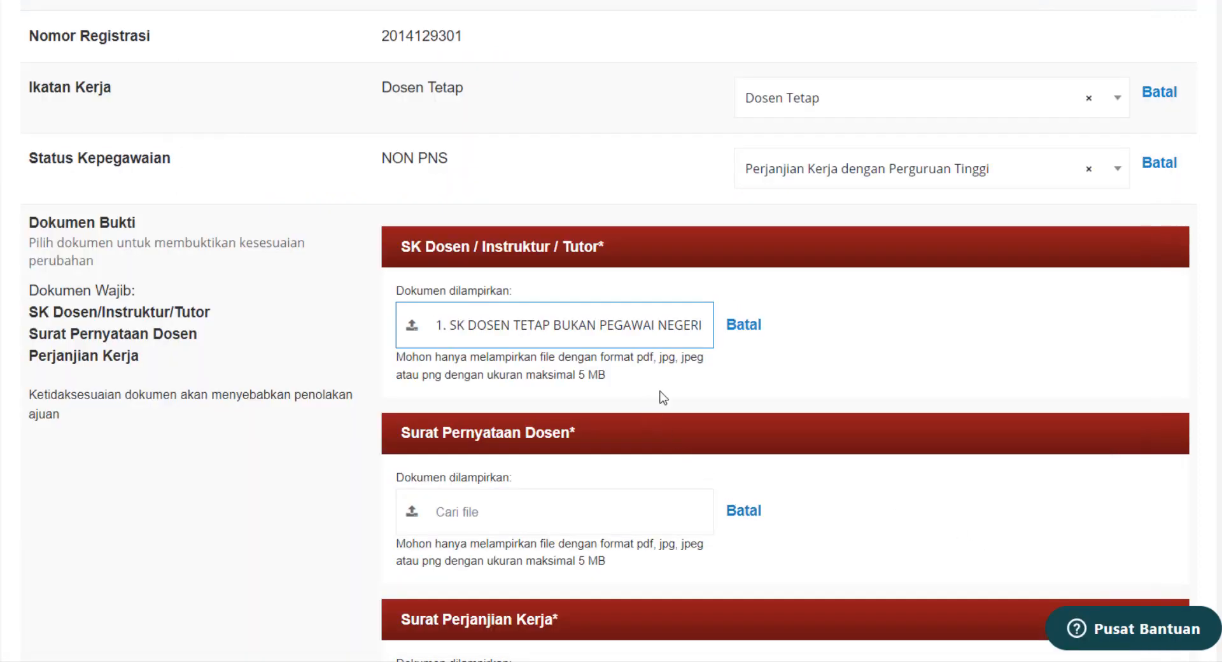
# Step: Attach the file "2. pernyataan_dosen.pdf" as the Surat Pernyataan Dosen document
pyautogui.scroll(-2, 623, 395)
pyautogui.click(491, 412)
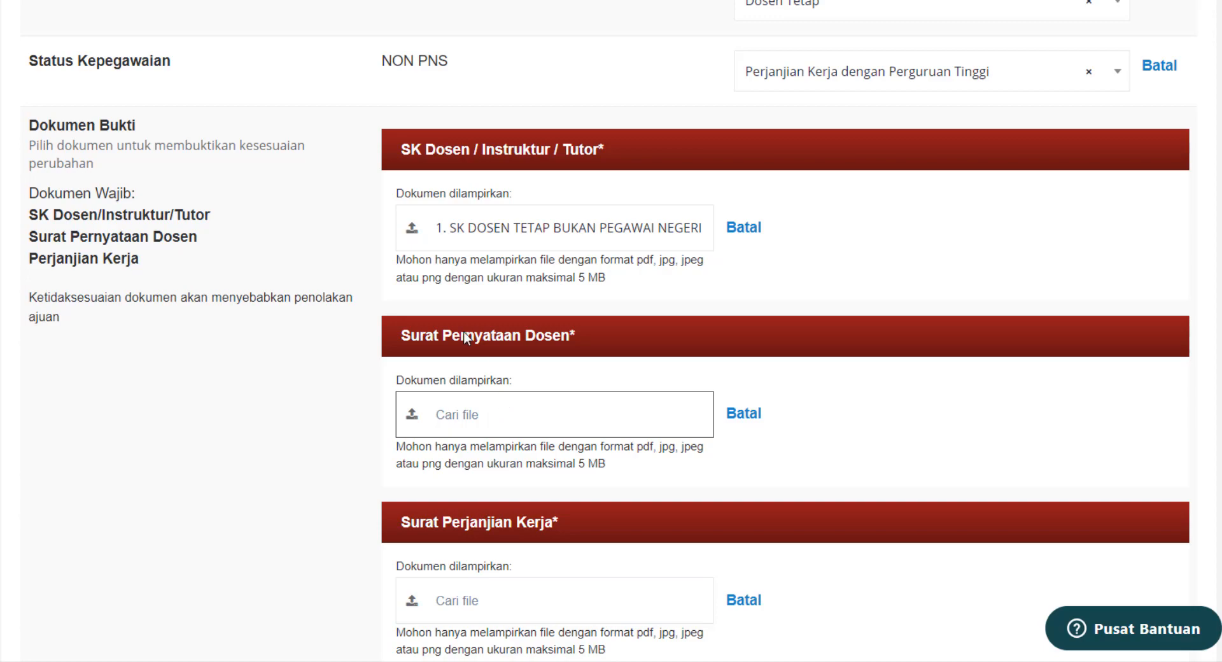
pyautogui.click(273, 226)
pyautogui.click(1004, 628)
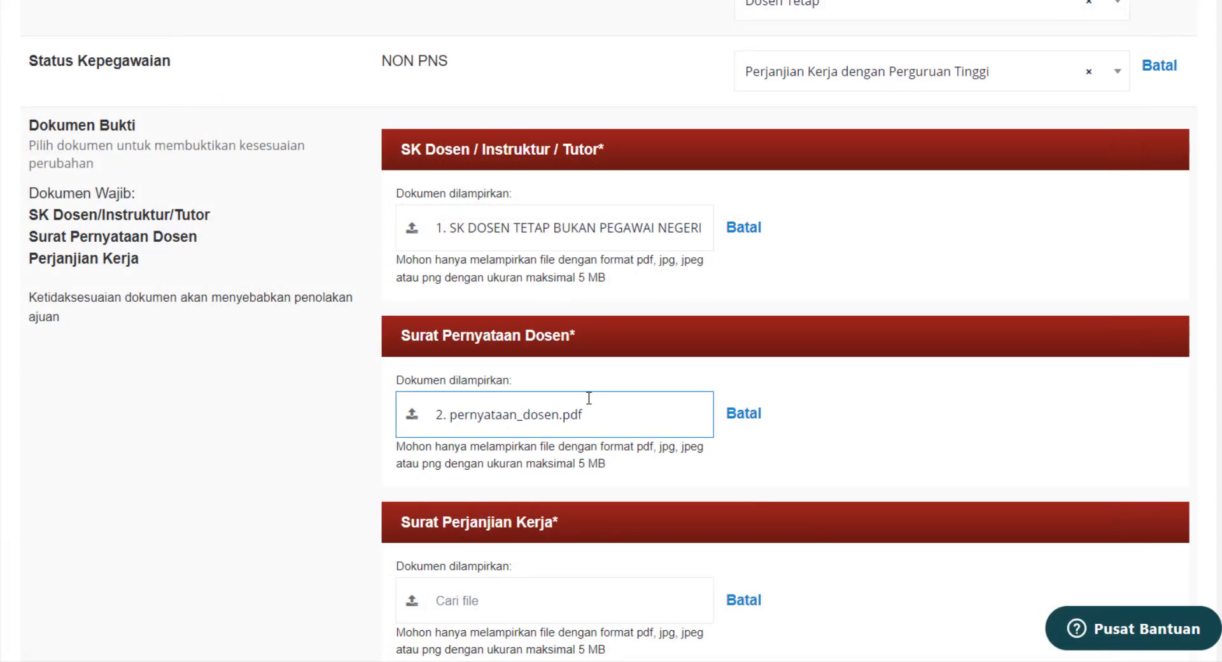
# Step: Attach the file "3. Perjanjian Kerja IAIN Pare.pdf" as the Surat Perjanjian Kerja document and check all the attached files
pyautogui.scroll(-5, 586, 399)
pyautogui.click(442, 285)
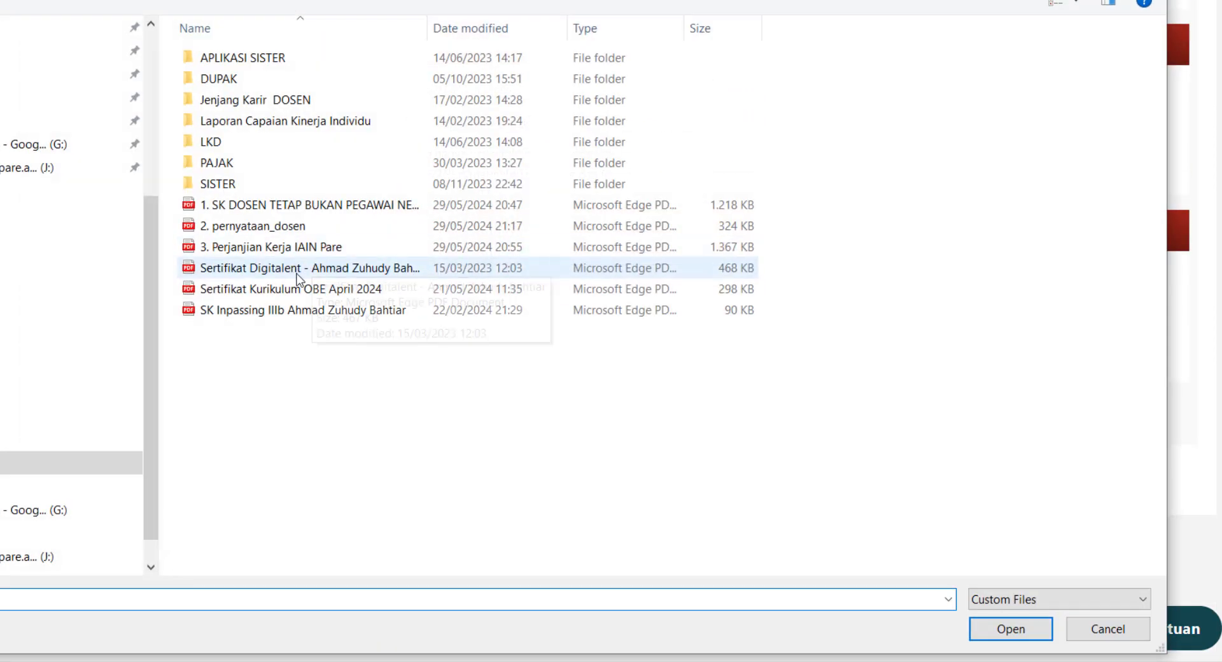
pyautogui.click(273, 248)
pyautogui.click(989, 614)
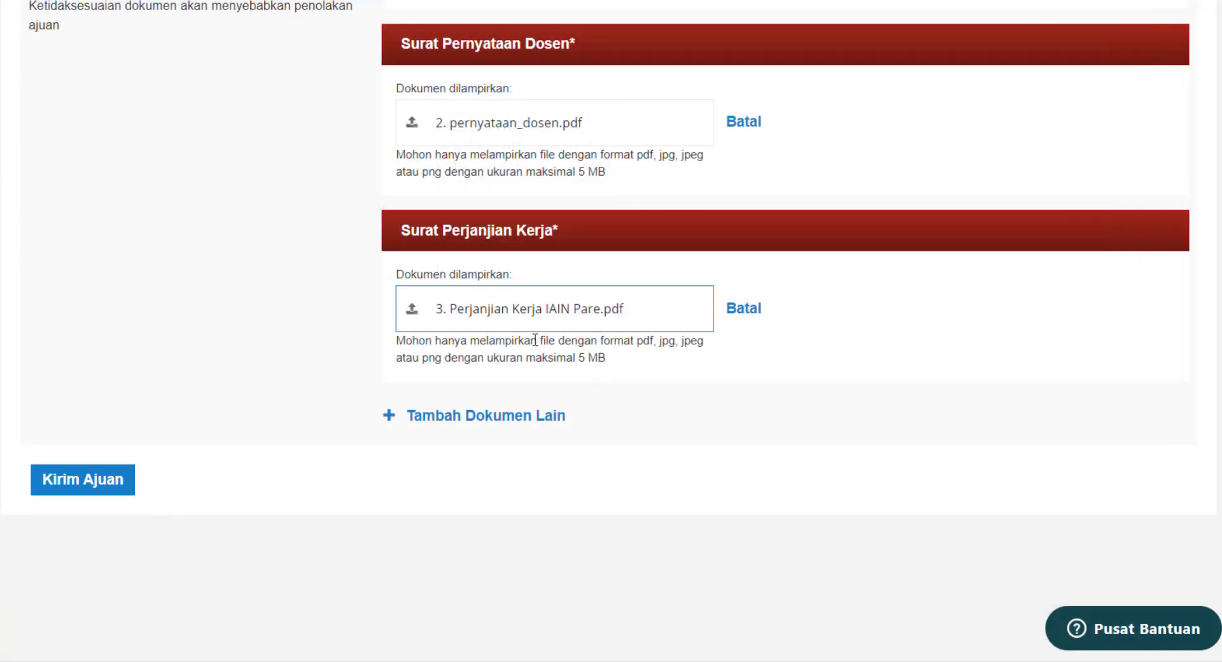
pyautogui.scroll(3, 429, 239)
pyautogui.scroll(3, 429, 239)
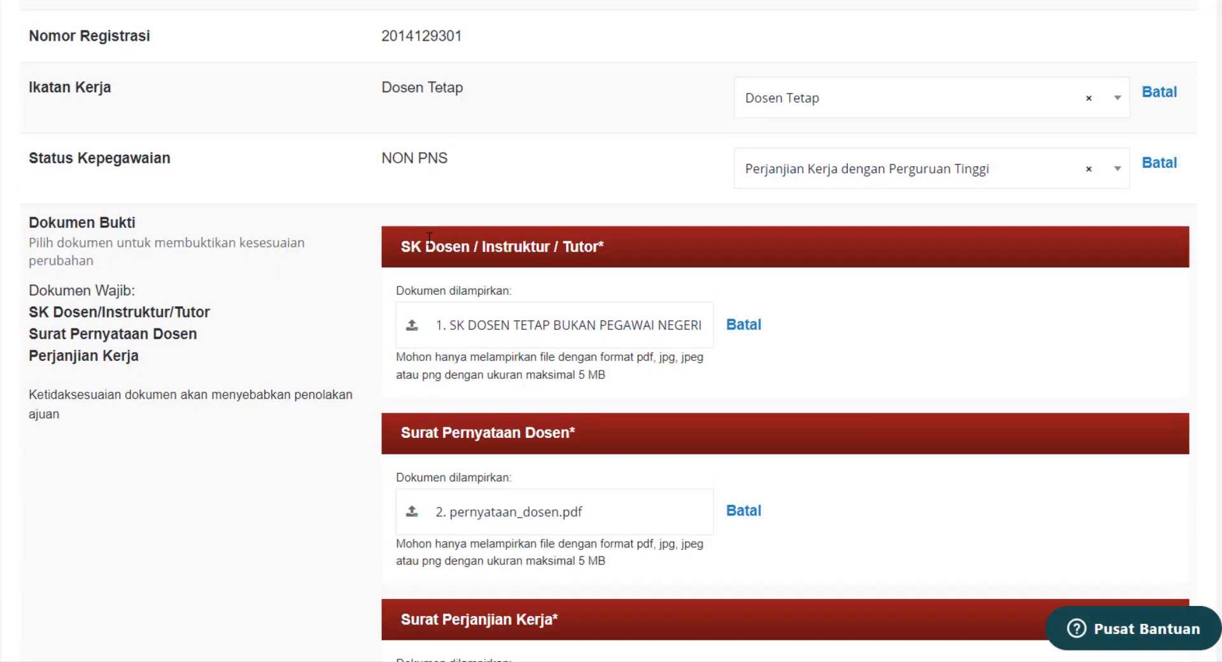
pyautogui.scroll(-2, 429, 237)
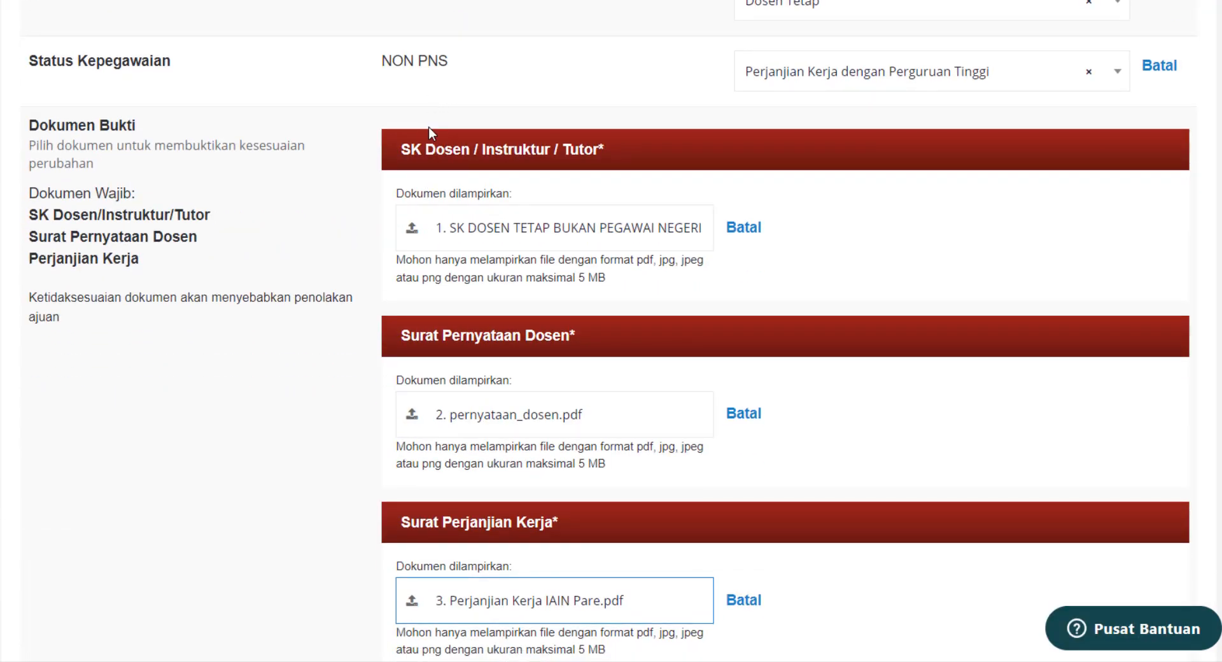
pyautogui.scroll(-5, 350, 176)
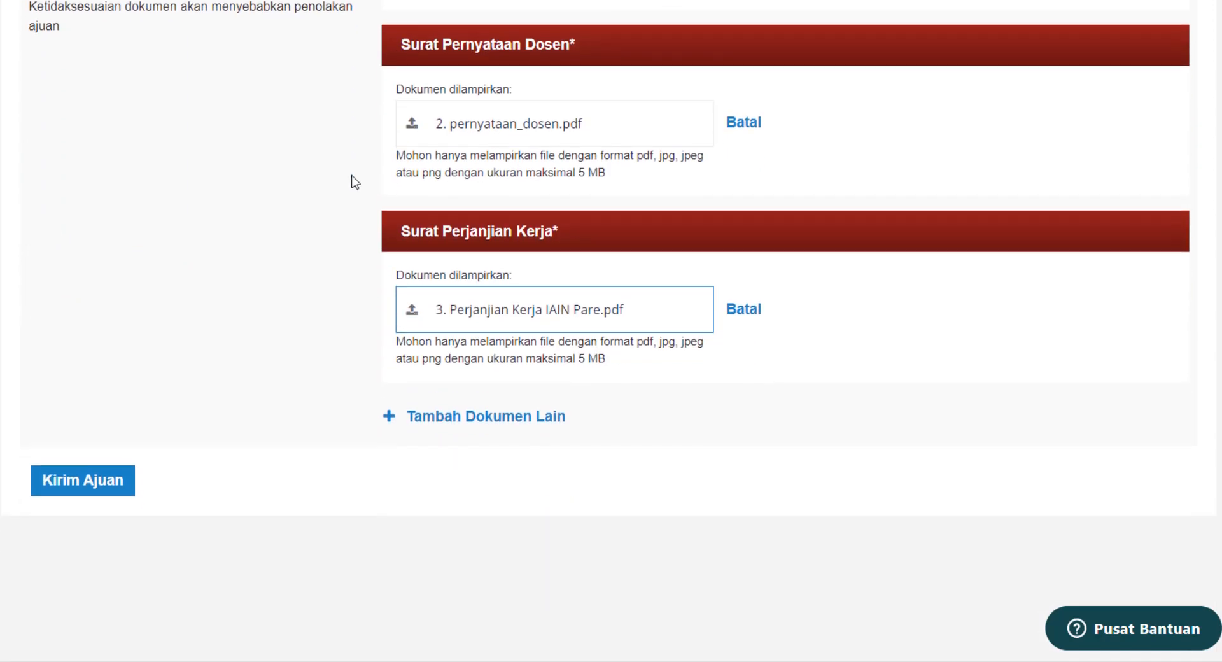
# Step: Submit the employment data change request, confirm sending it, and check its entry in the request list
pyautogui.click(122, 487)
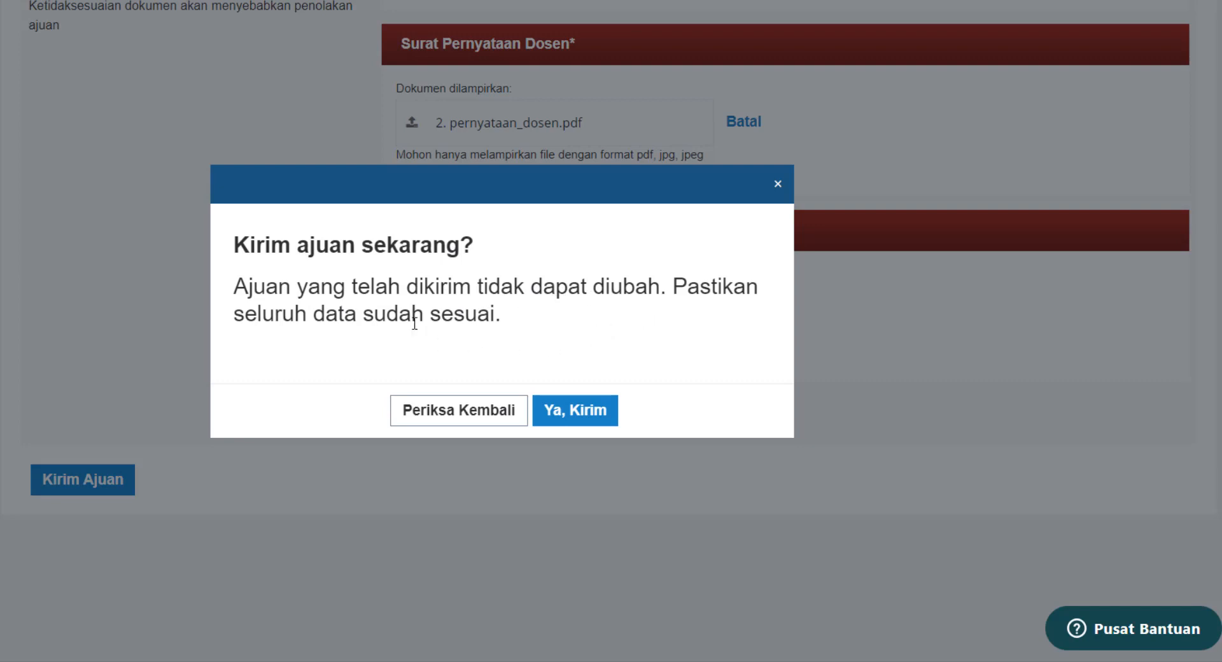
pyautogui.click(576, 412)
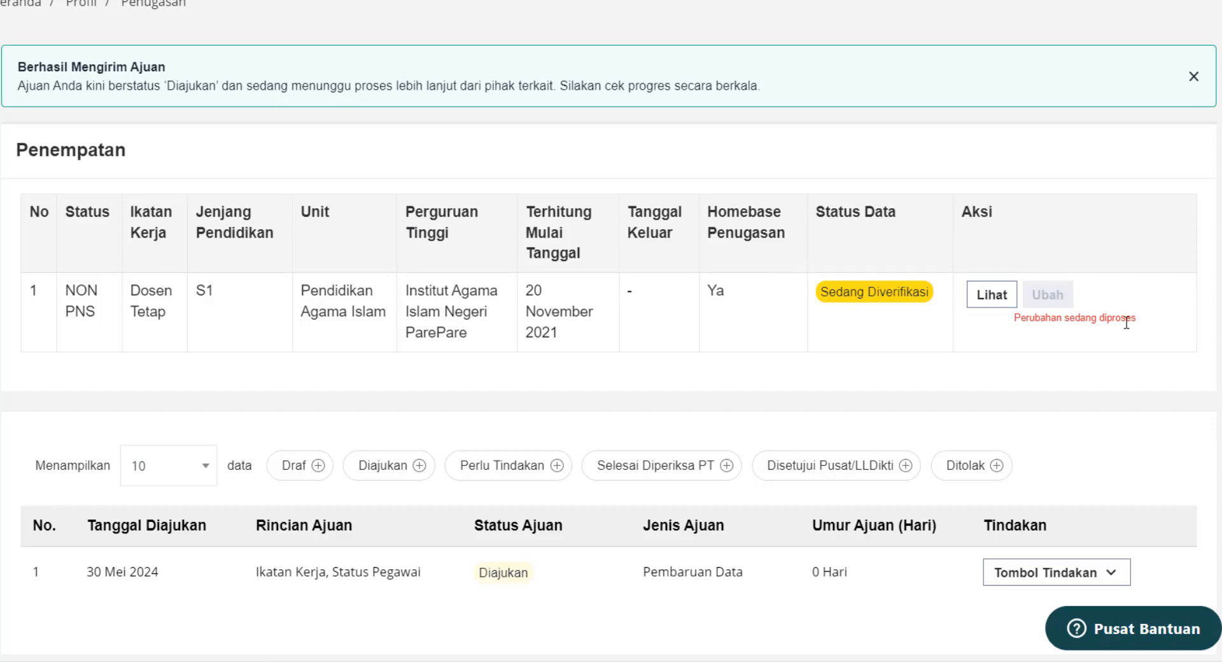
pyautogui.scroll(-3, 1044, 356)
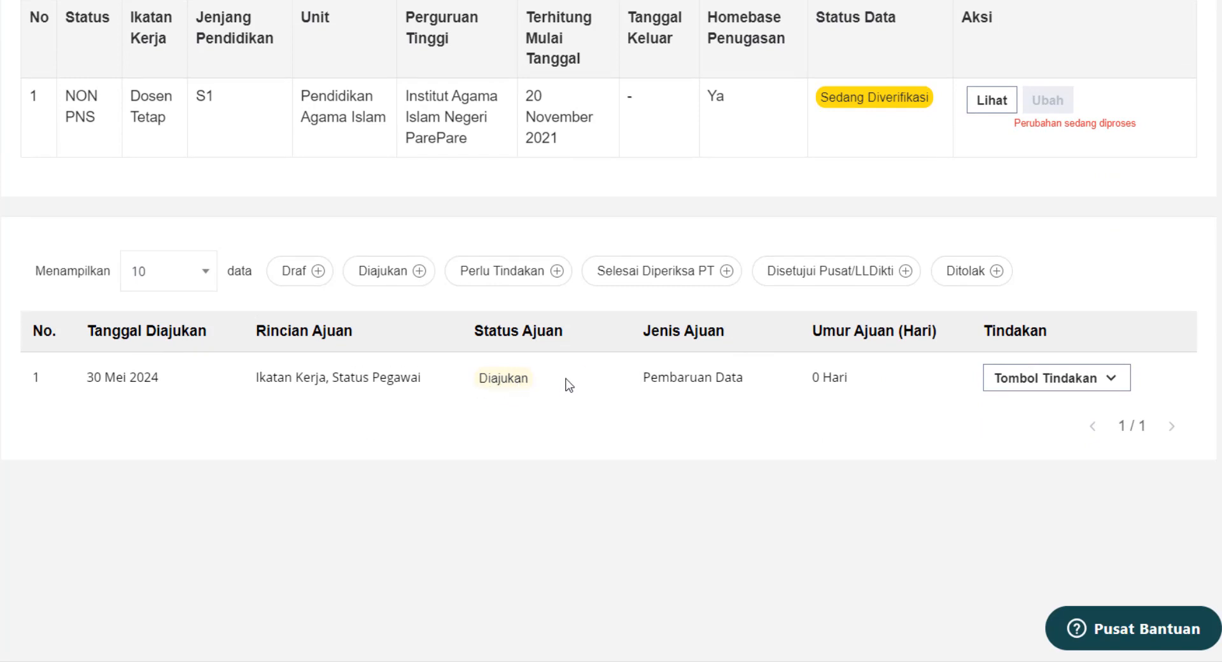
# Step: Open the submitted request's details, review its progress stages, proposed changes and attached documents, and return to the placement page
pyautogui.click(1060, 381)
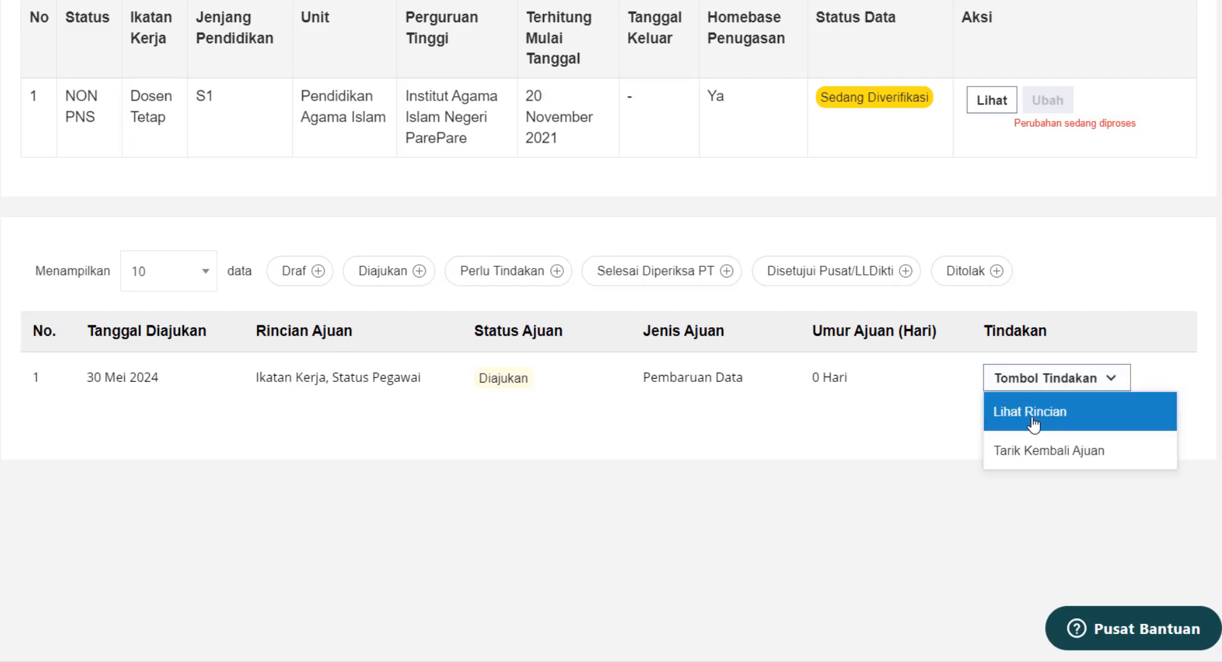
pyautogui.click(821, 415)
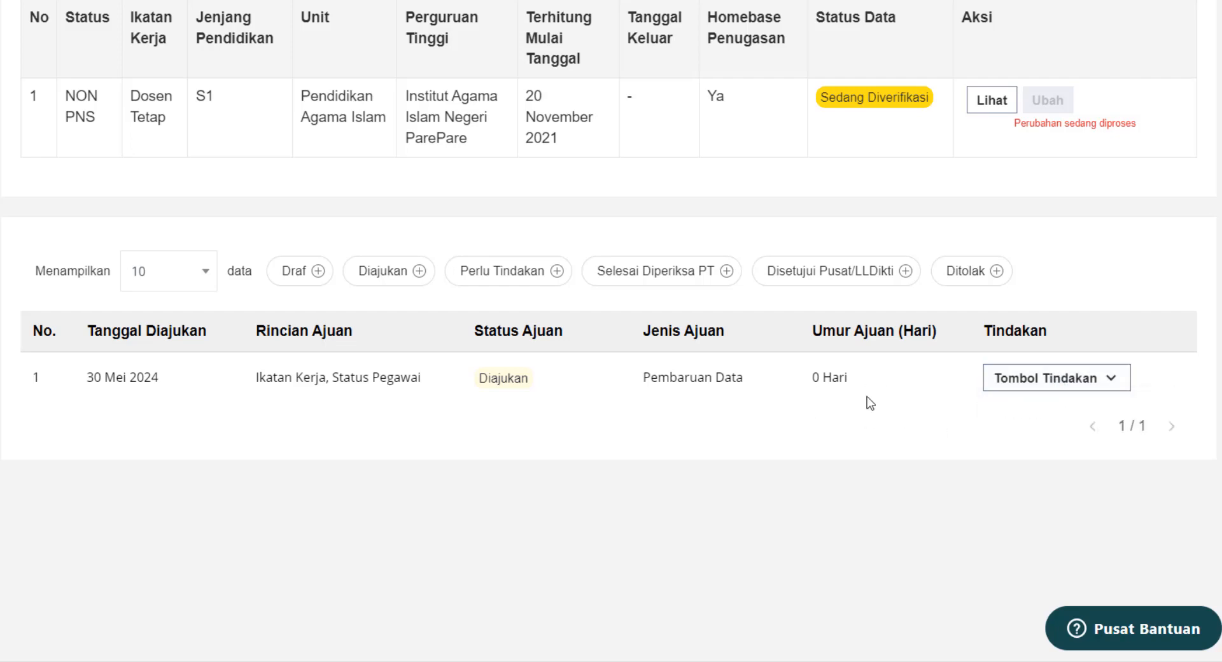
pyautogui.scroll(2, 873, 402)
pyautogui.scroll(-2, 887, 404)
pyautogui.click(1095, 385)
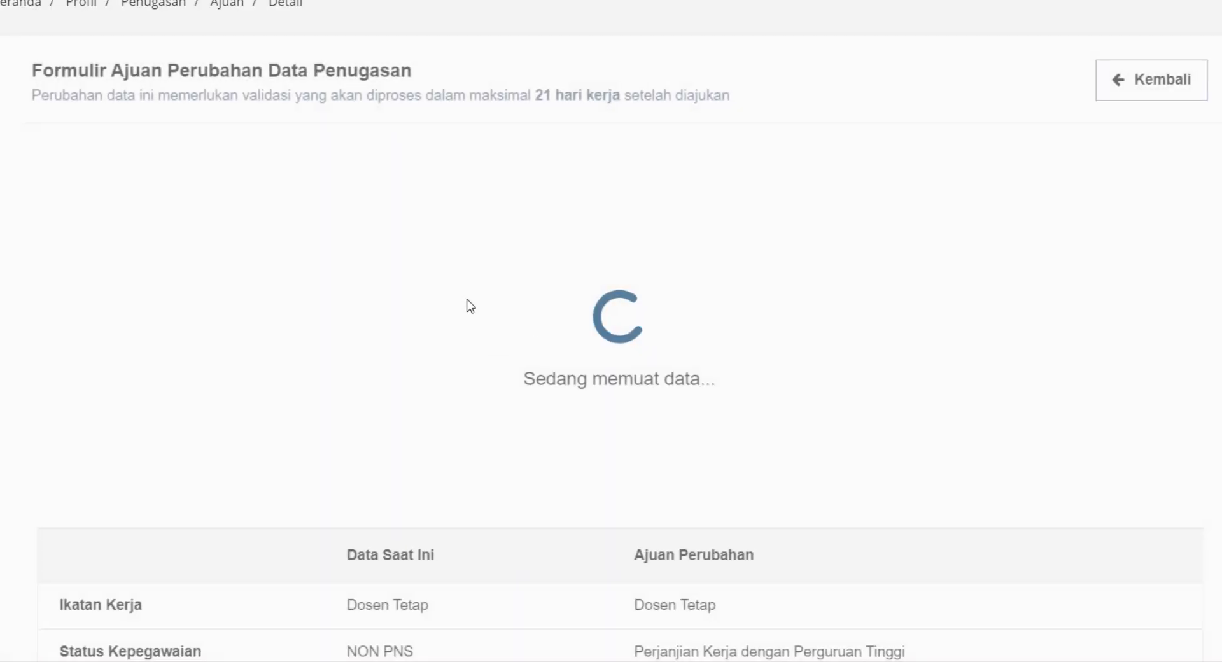
pyautogui.scroll(-6, 466, 294)
pyautogui.scroll(5, 469, 297)
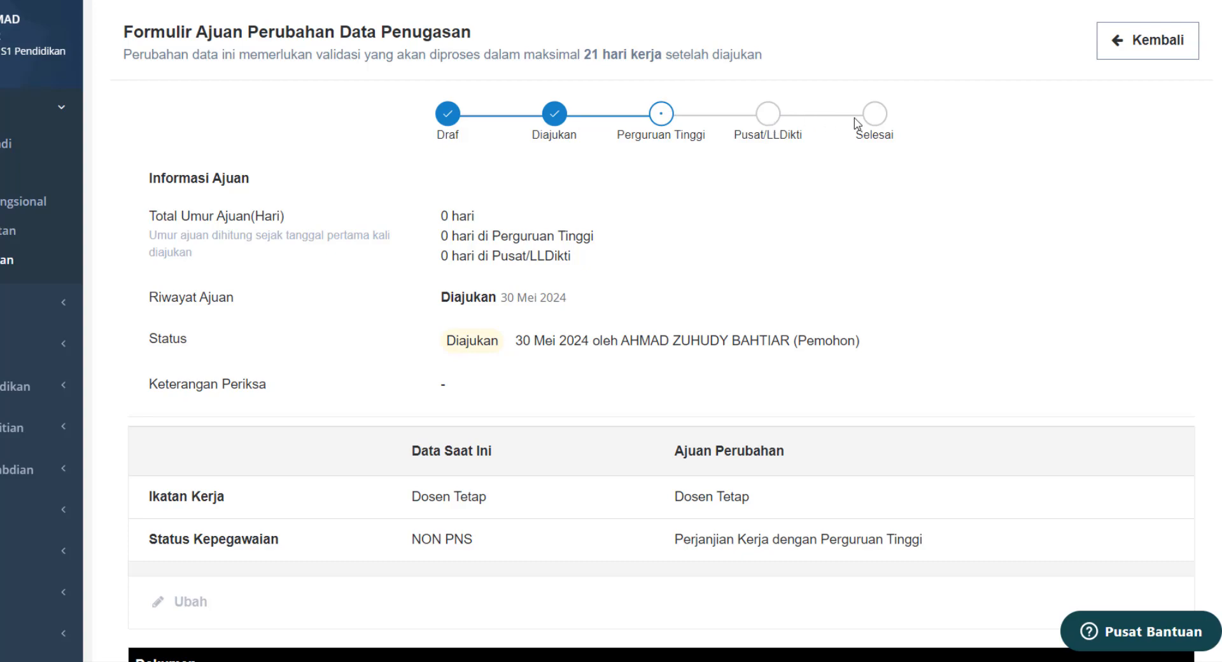
pyautogui.scroll(-5, 840, 185)
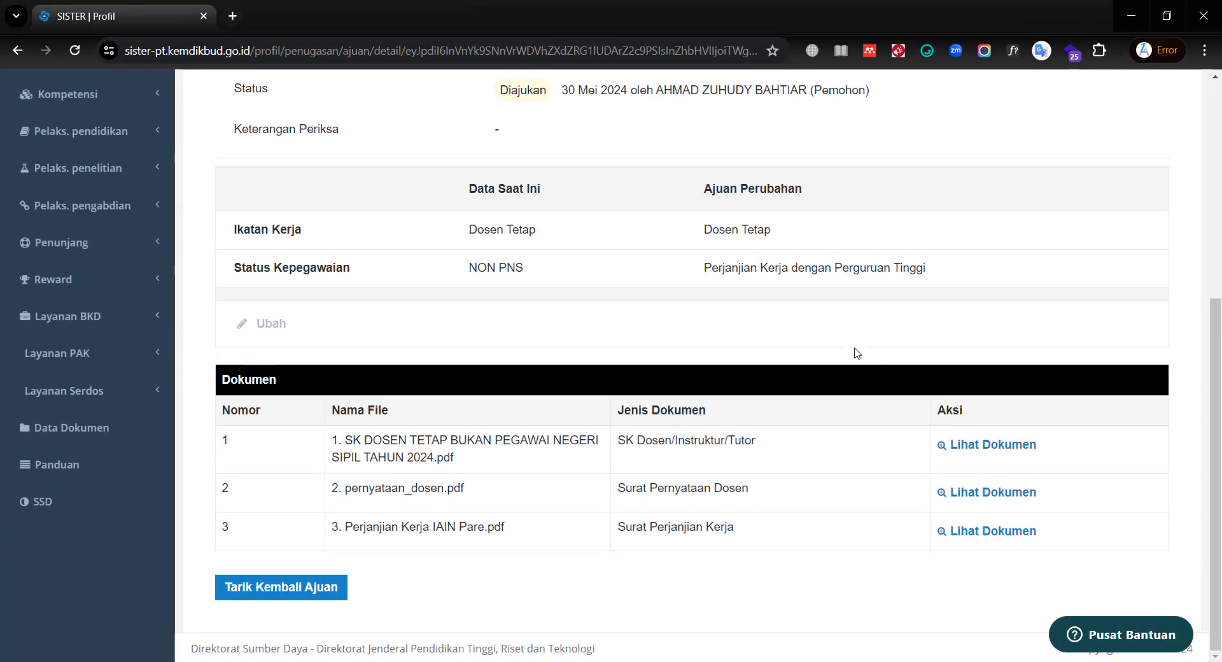
pyautogui.scroll(4, 891, 359)
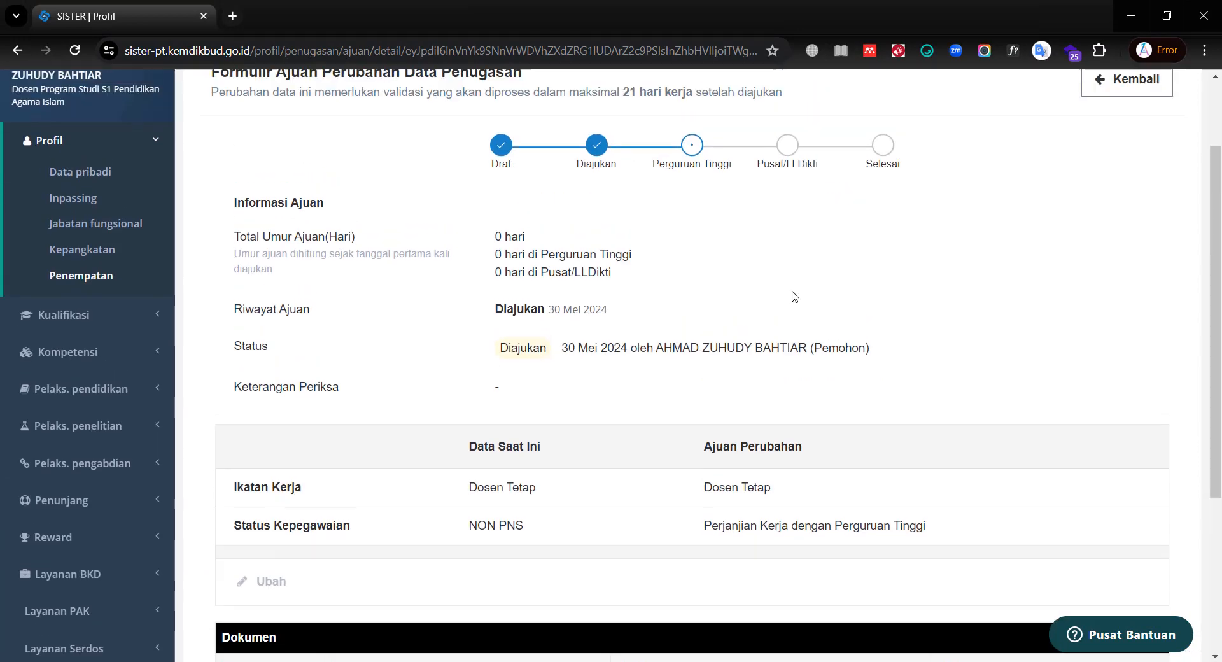
pyautogui.scroll(2, 794, 296)
pyautogui.click(1122, 185)
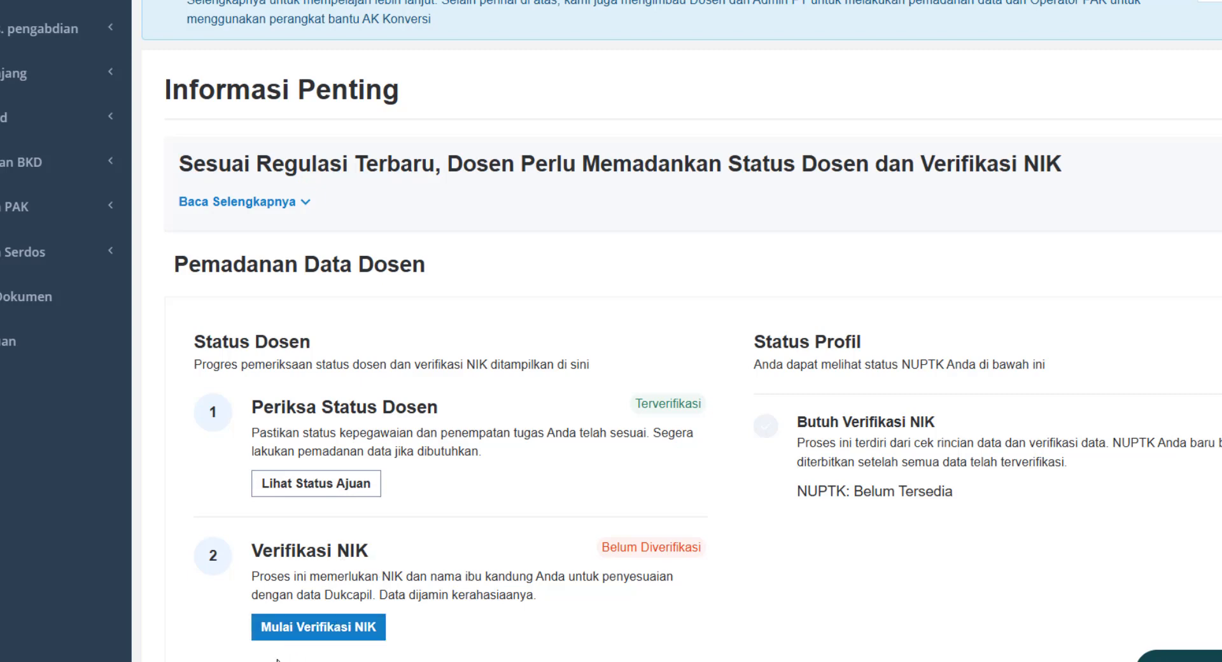
# Step: Start the NIK verification from Pemadanan Data Dosen and enter the lecturer's national ID number in NIK Anda
pyautogui.click(315, 633)
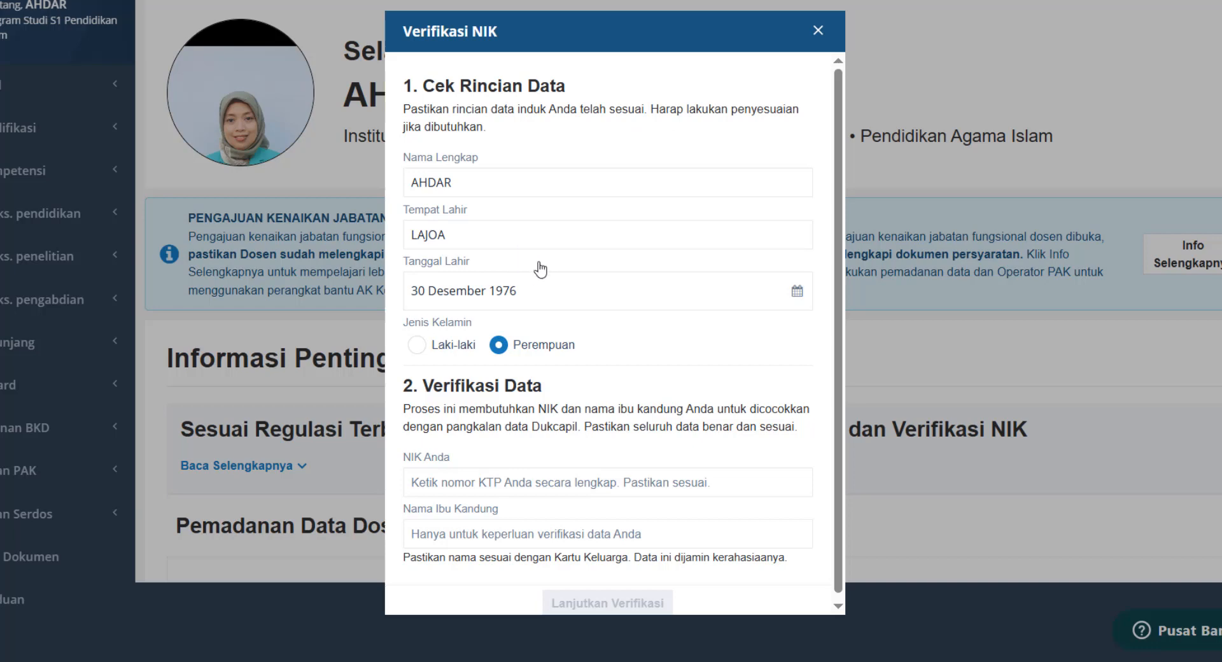
pyautogui.scroll(-1, 572, 382)
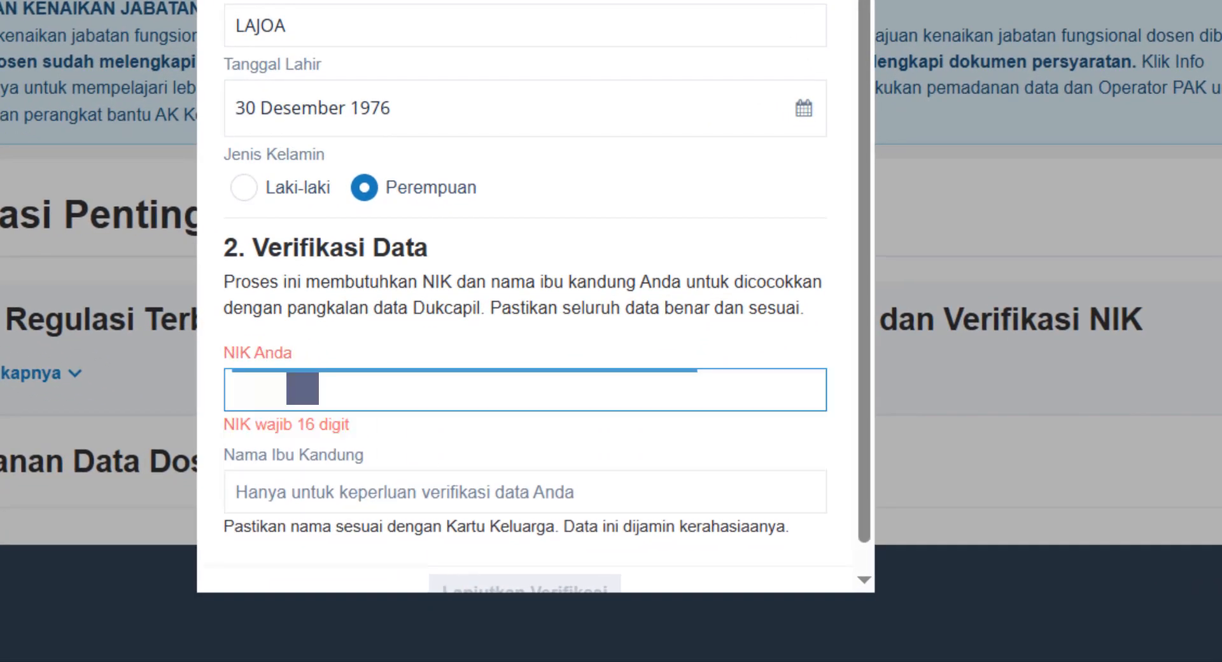
pyautogui.write('•')
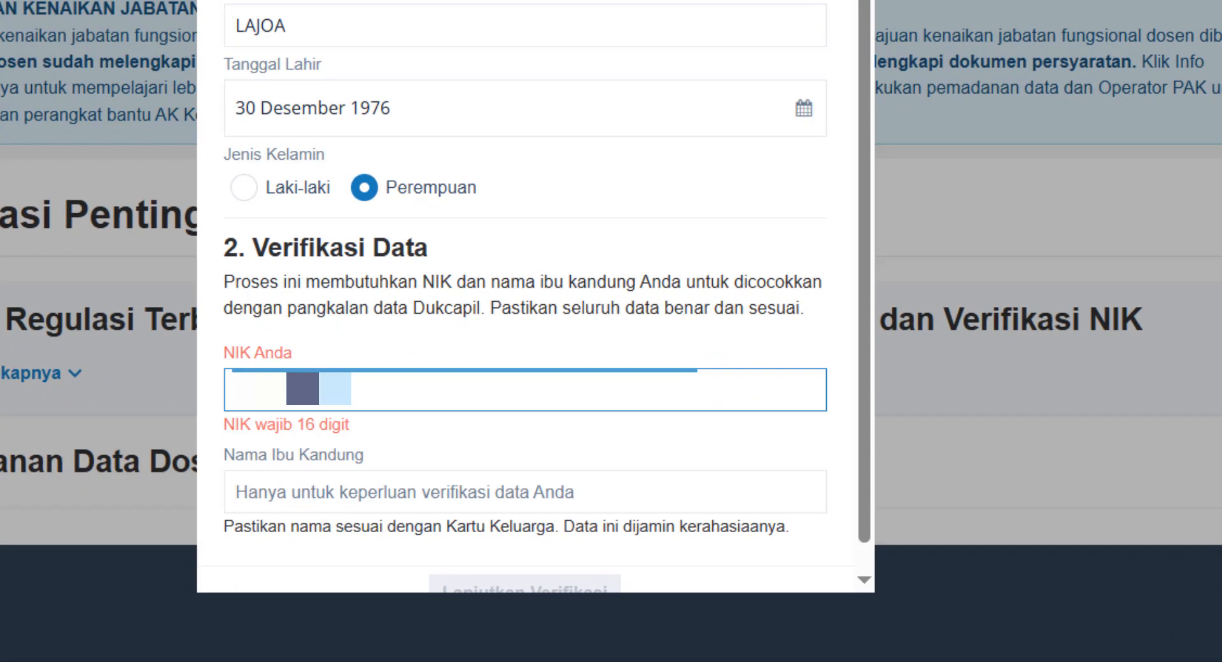
pyautogui.write('•••')
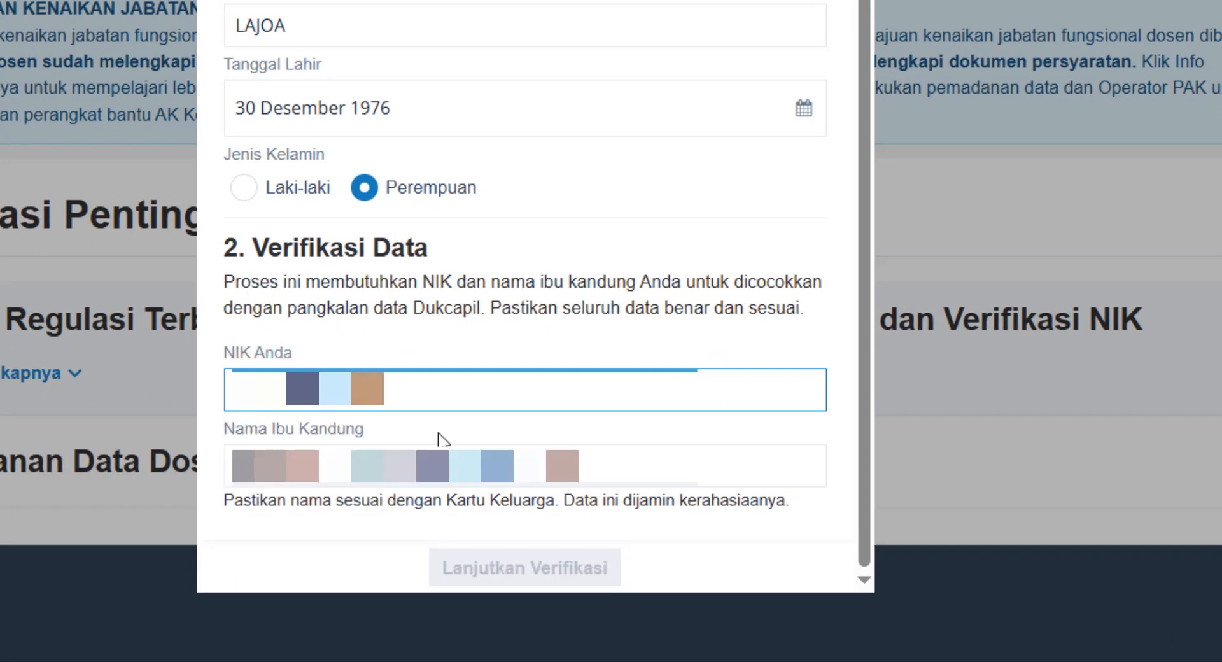
# Step: Enter the mother's name in Nama Ibu Kandung, submit the NIK verification, and close its dialog
pyautogui.click(368, 466)
pyautogui.write('•')
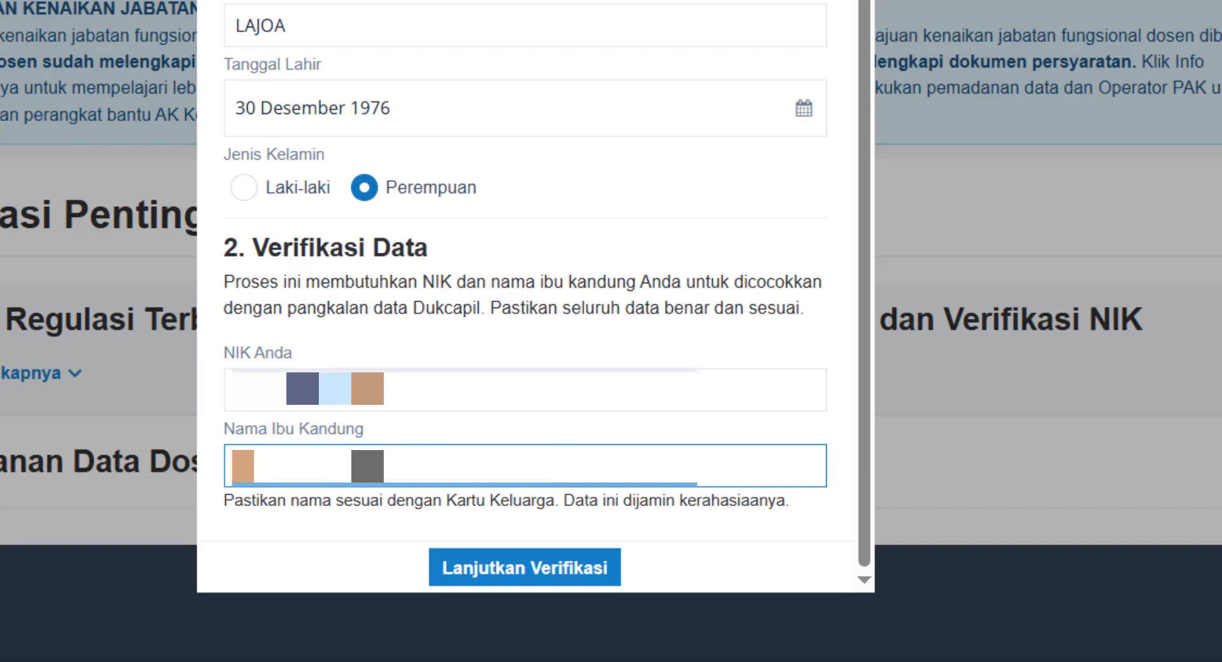
pyautogui.write('•••')
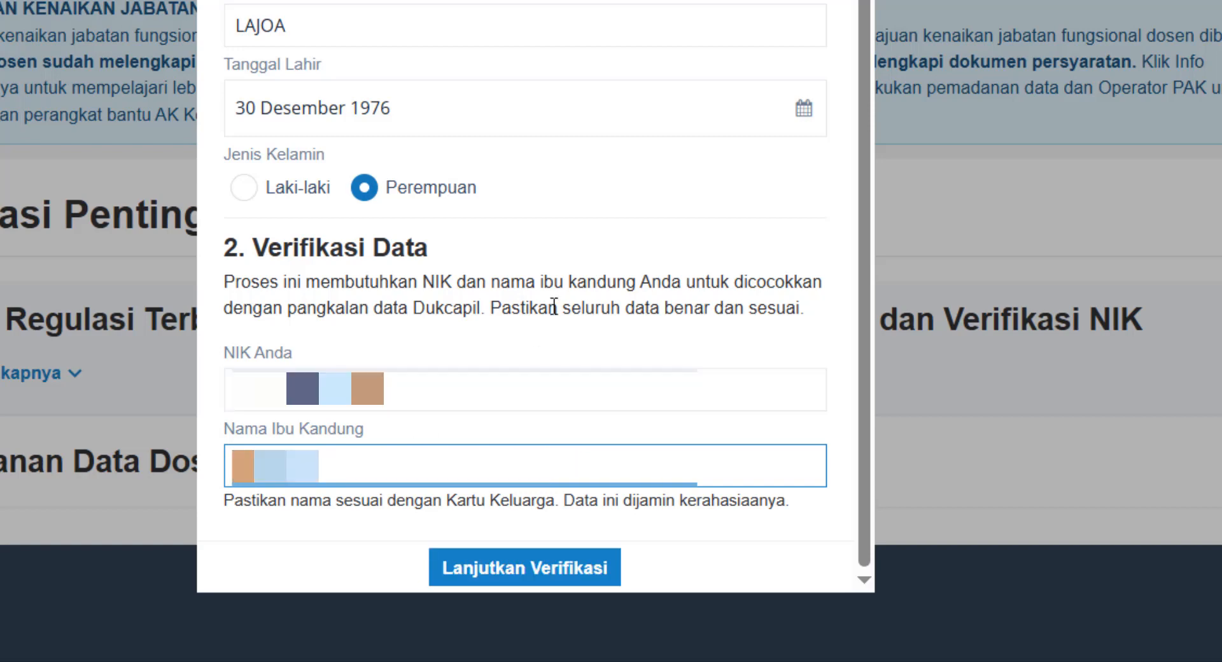
pyautogui.click(568, 576)
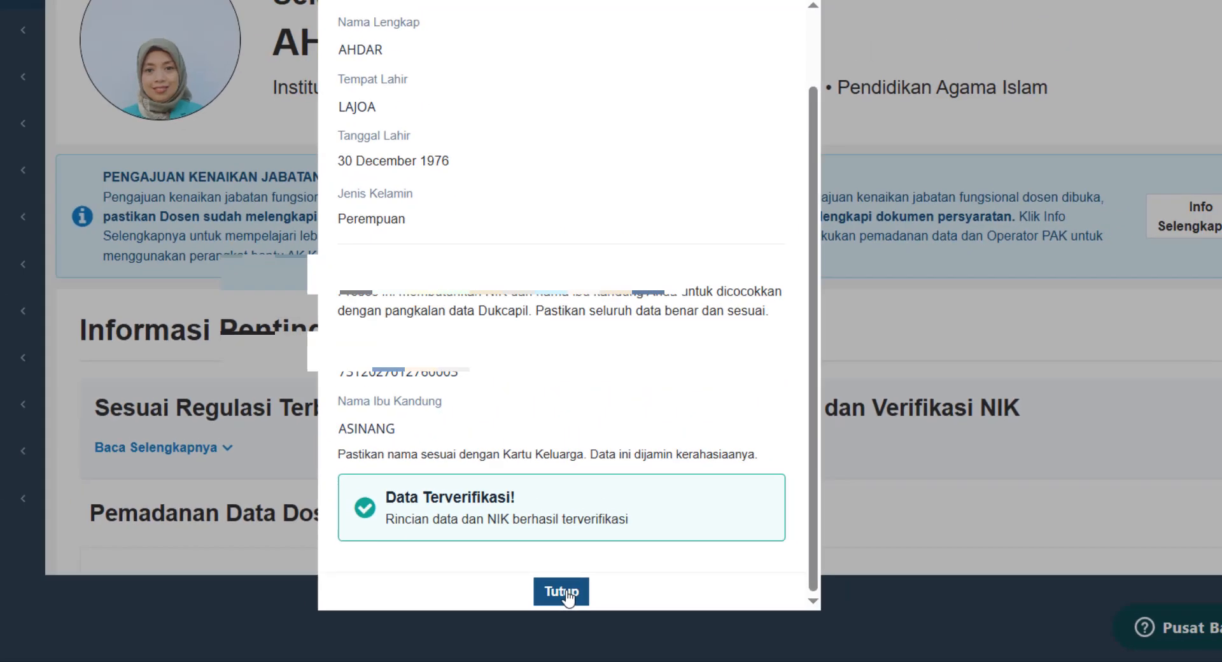
pyautogui.click(532, 568)
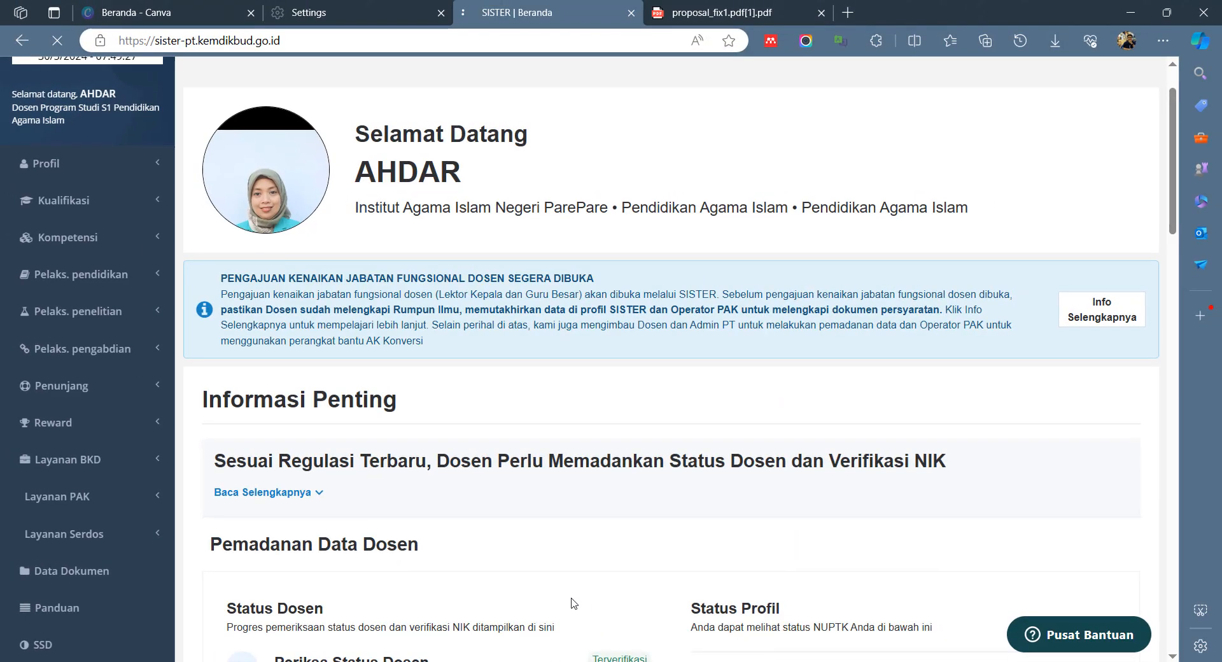
# Step: Check the Pemadanan Data Dosen section for the lecturer status, NIK verification and NUPTK progress
pyautogui.scroll(-4, 519, 519)
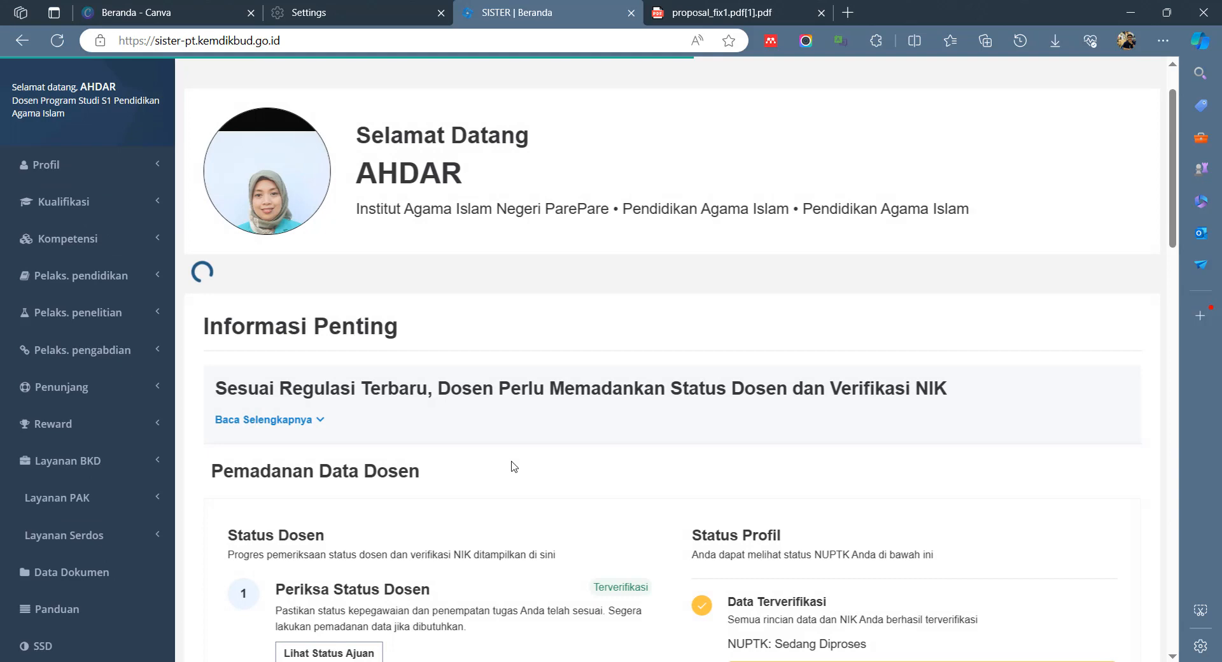
pyautogui.scroll(-4, 513, 461)
pyautogui.scroll(1, 516, 465)
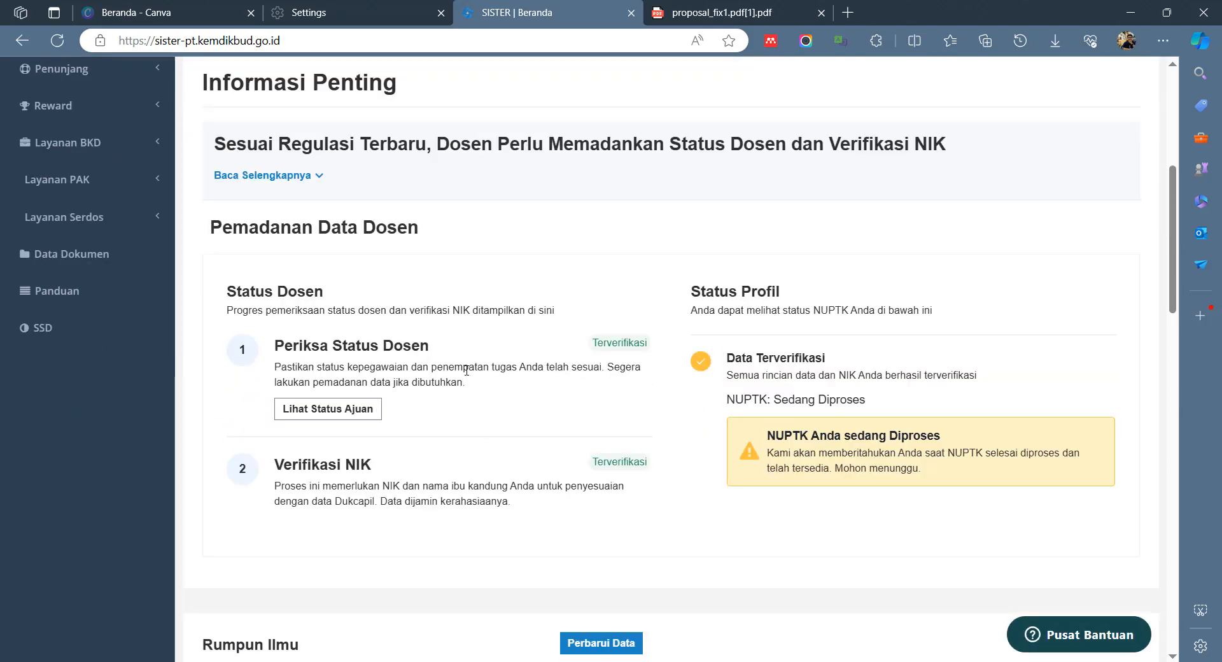
pyautogui.scroll(1, 467, 370)
pyautogui.scroll(-1, 468, 376)
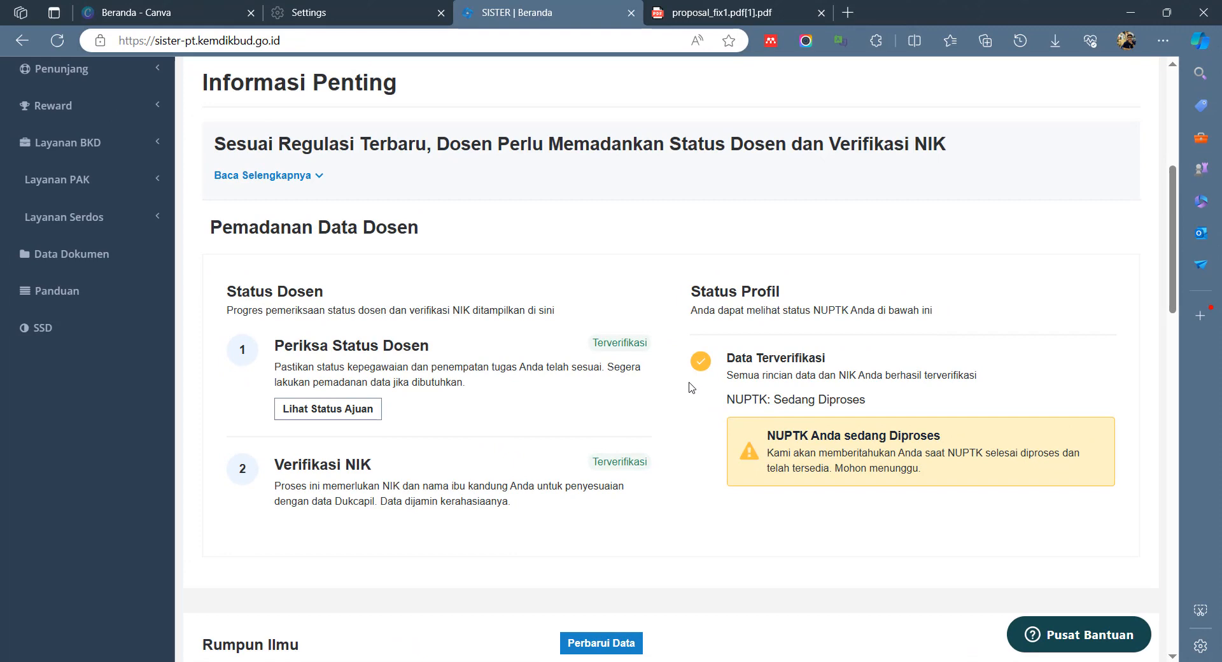
# Step: Open the data update form for Rumpun Ilmu from the home page and review its study programme and education history references
pyautogui.scroll(-2, 691, 388)
pyautogui.scroll(-4, 670, 245)
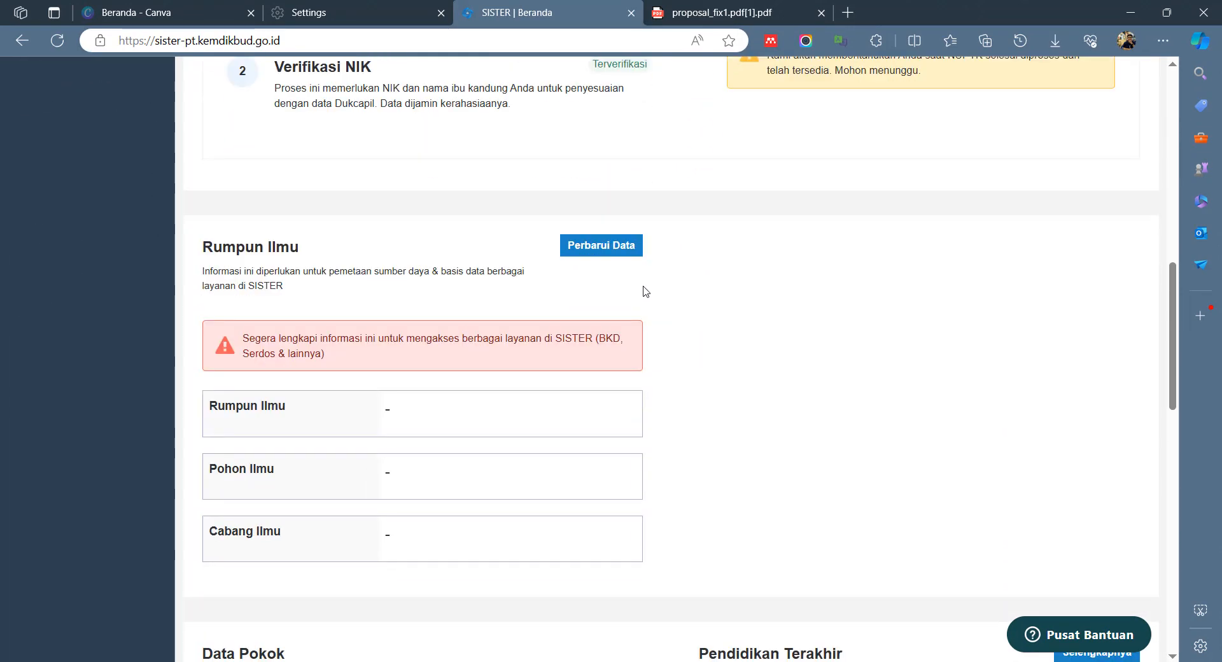
pyautogui.scroll(-1, 646, 292)
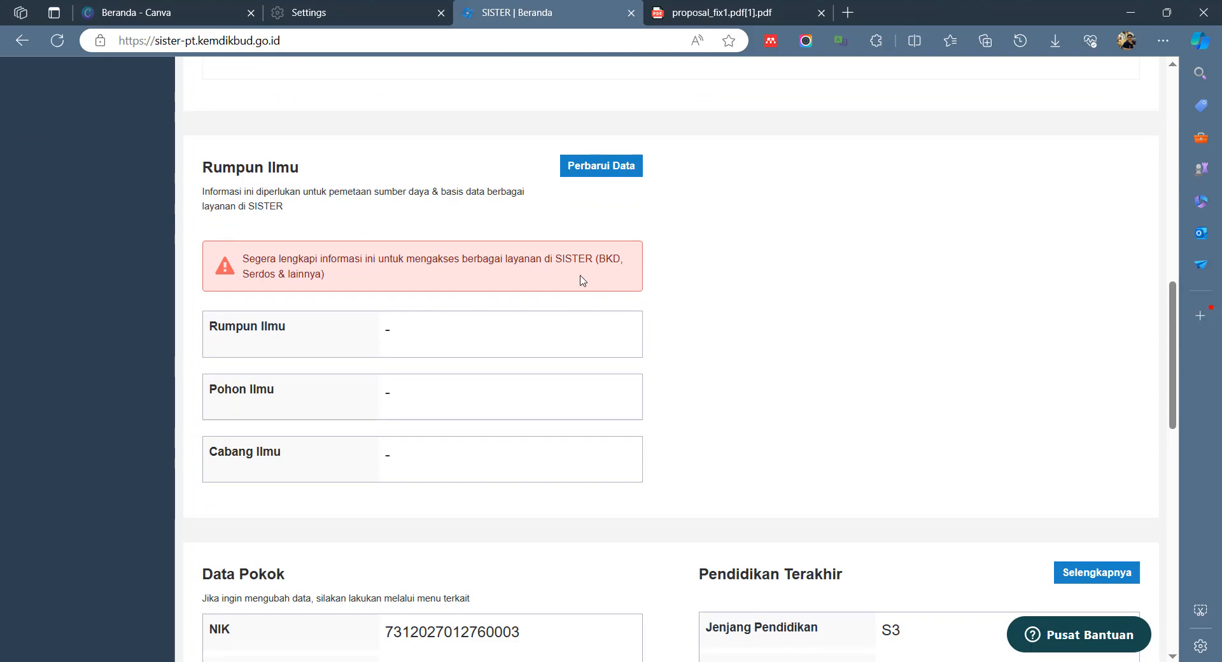
pyautogui.scroll(6, 581, 278)
pyautogui.scroll(-5, 485, 350)
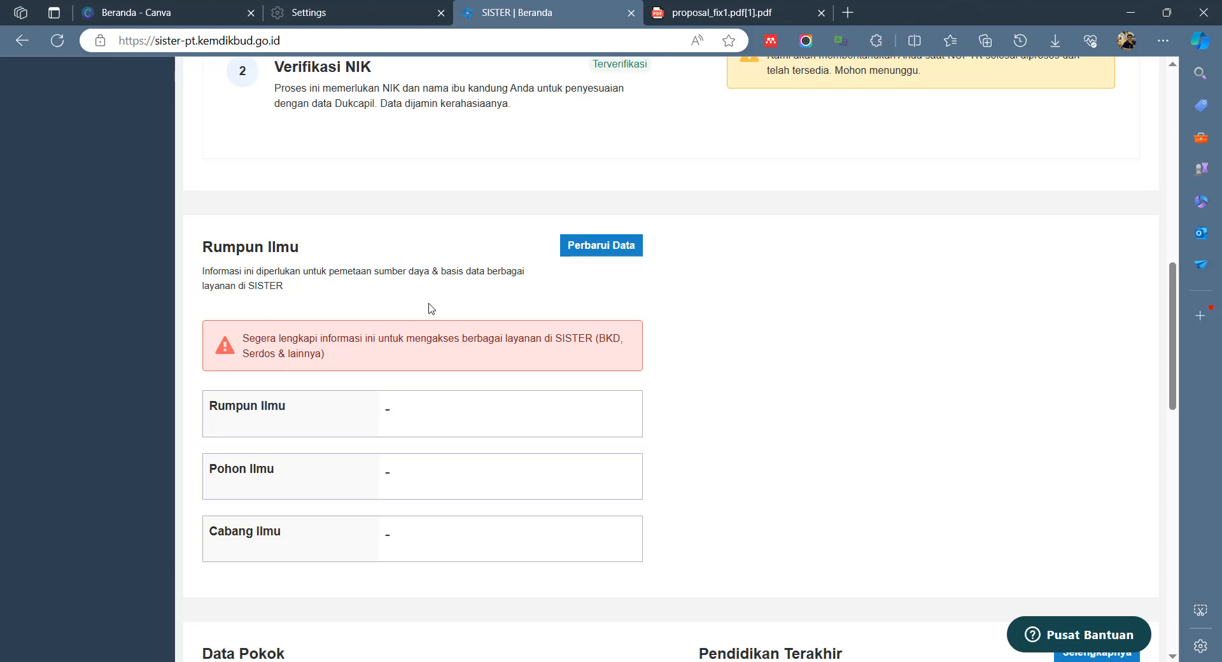
pyautogui.click(609, 249)
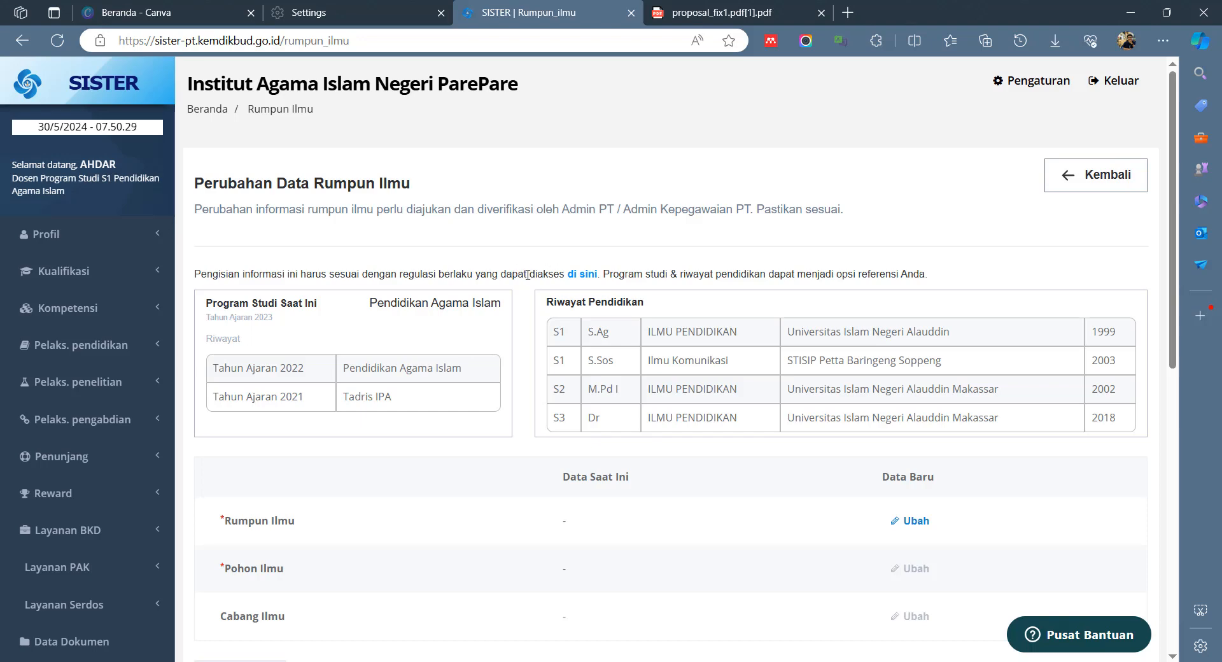
pyautogui.scroll(-1, 527, 275)
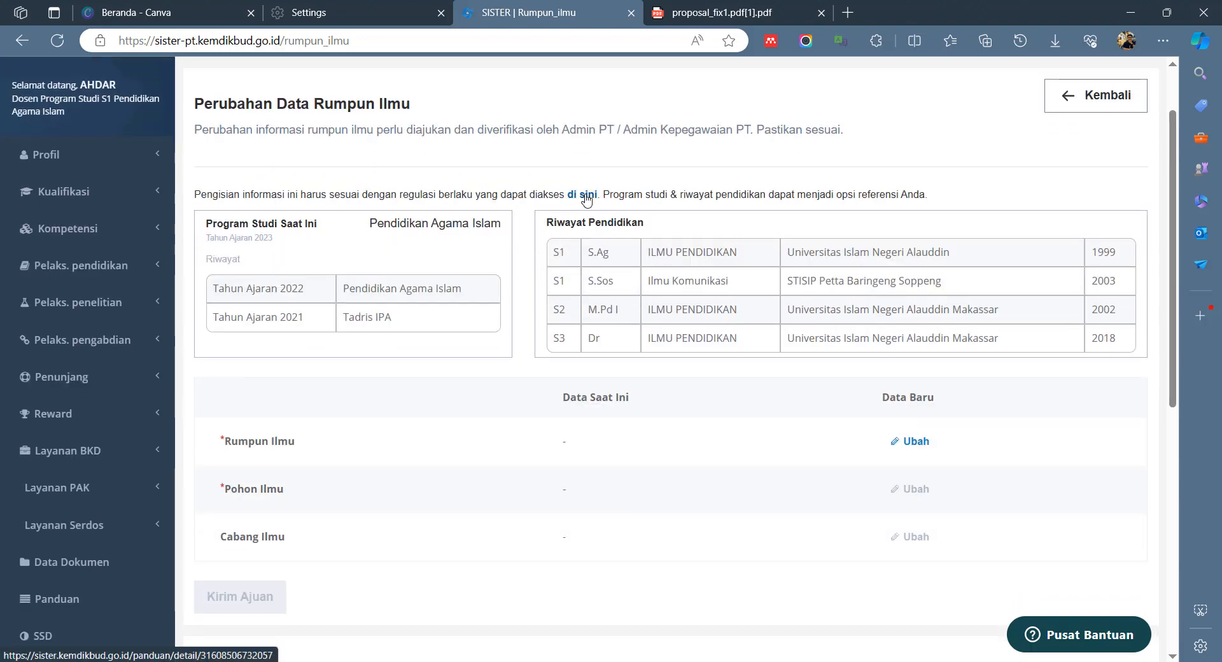
pyautogui.scroll(1, 603, 211)
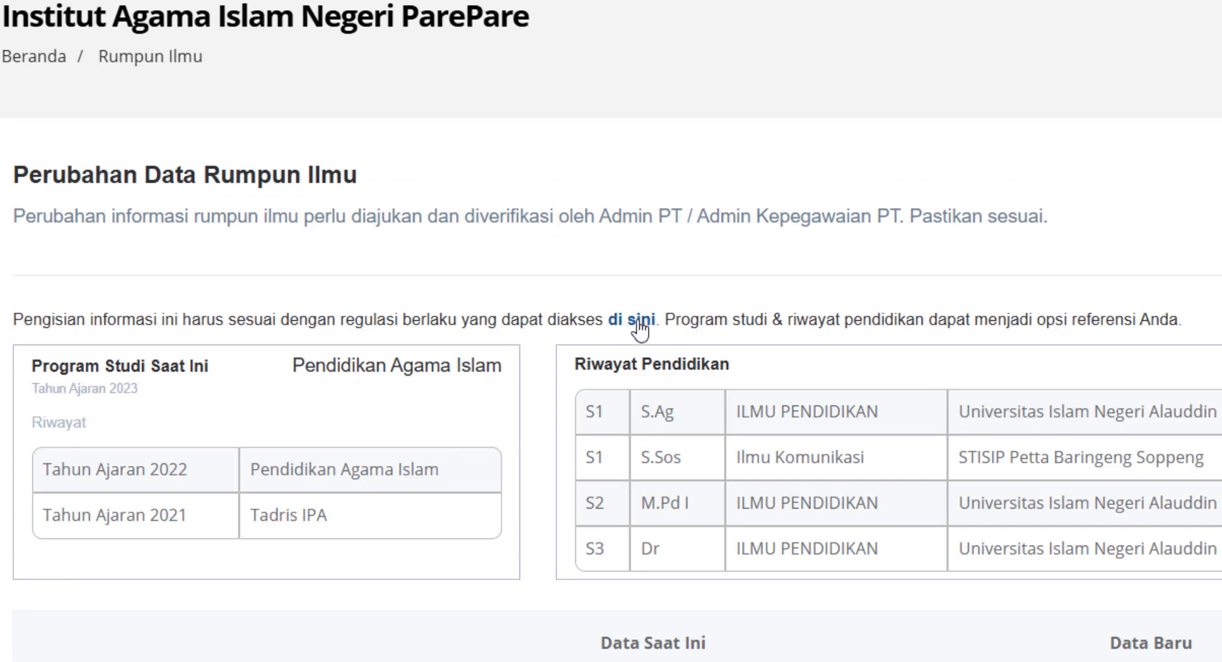
# Step: Open the linked Rumpun Ilmu guide and read its hierarchy explanation and the criteria for choosing rumpun, pohon and cabang ilmu
pyautogui.click(637, 322)
pyautogui.scroll(-4, 567, 334)
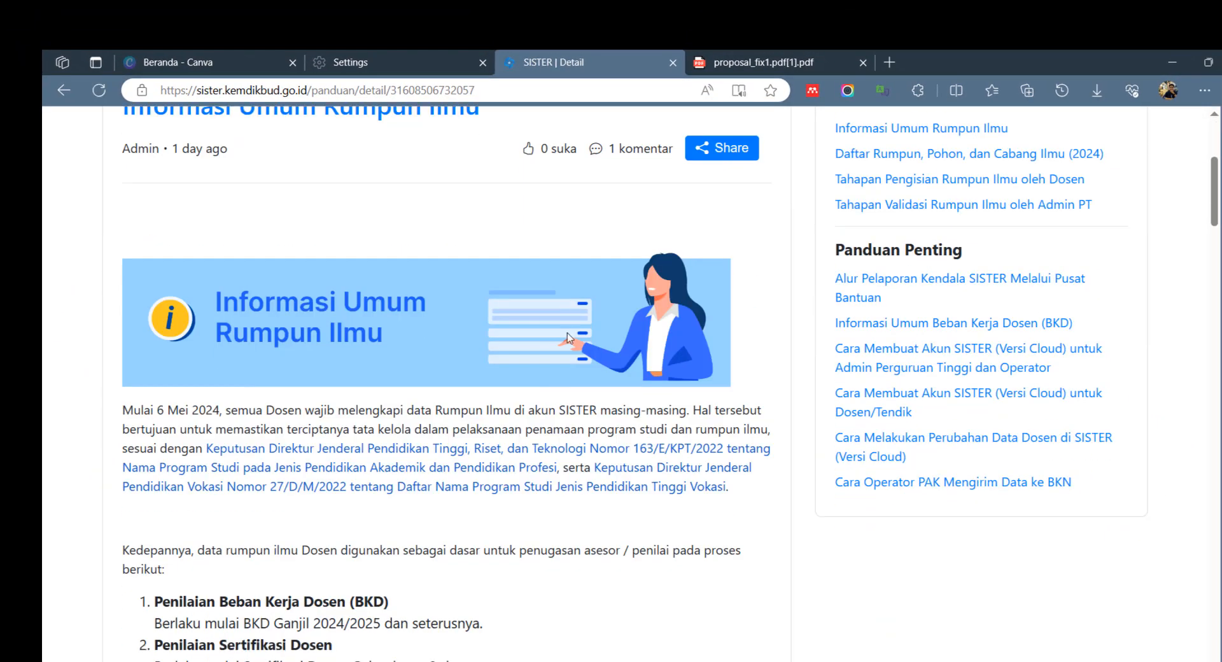
pyautogui.scroll(-5, 567, 333)
pyautogui.scroll(-3, 572, 338)
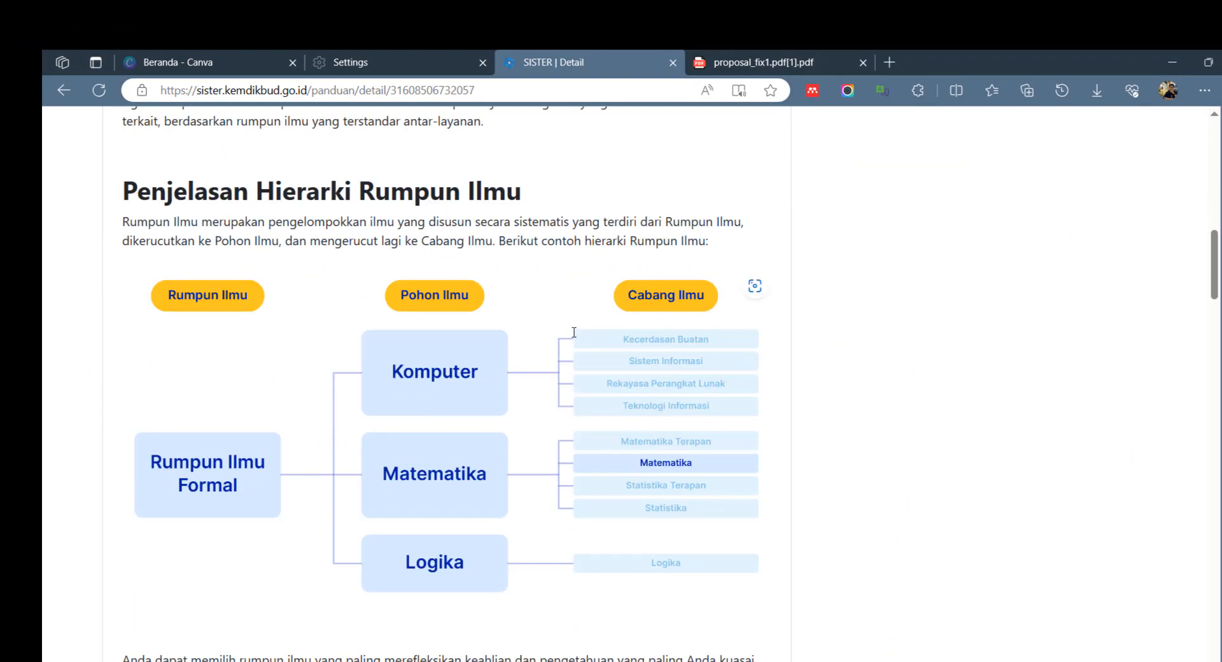
pyautogui.scroll(-8, 573, 336)
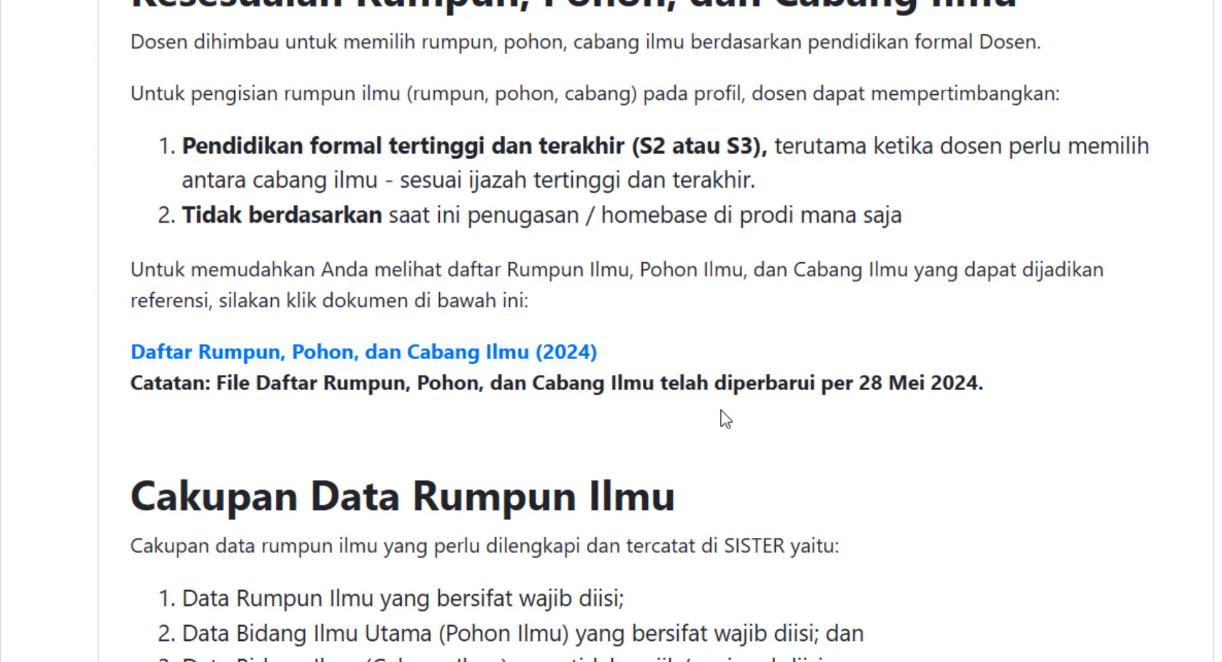
pyautogui.scroll(-3, 726, 419)
pyautogui.scroll(4, 726, 418)
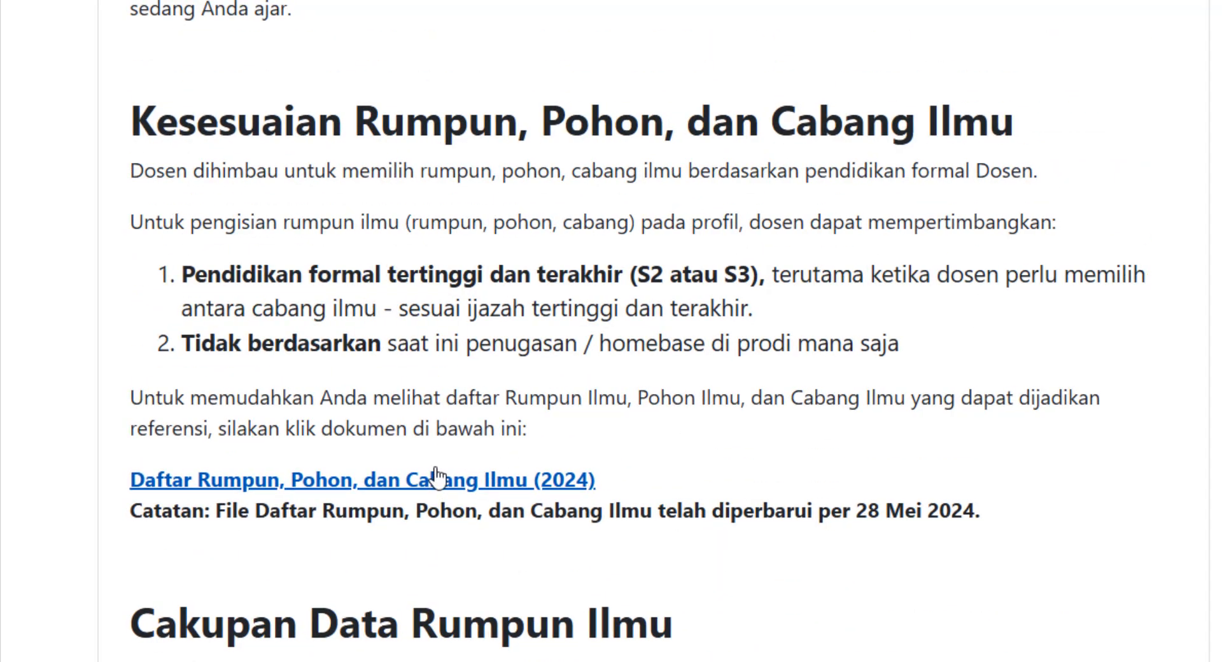
# Step: Open the document "Daftar Rumpun, Pohon, dan Cabang Ilmu (2024)" and examine the Rumpun Ilmu Formal table at a readable size
pyautogui.click(437, 476)
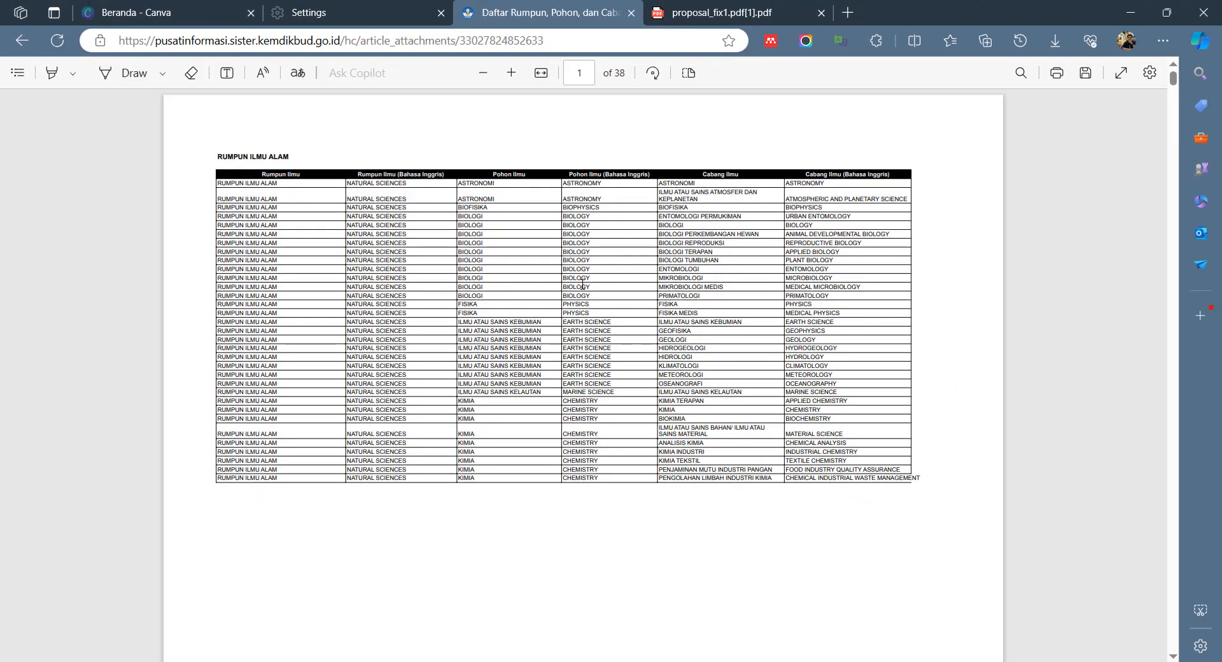
pyautogui.scroll(-6, 755, 264)
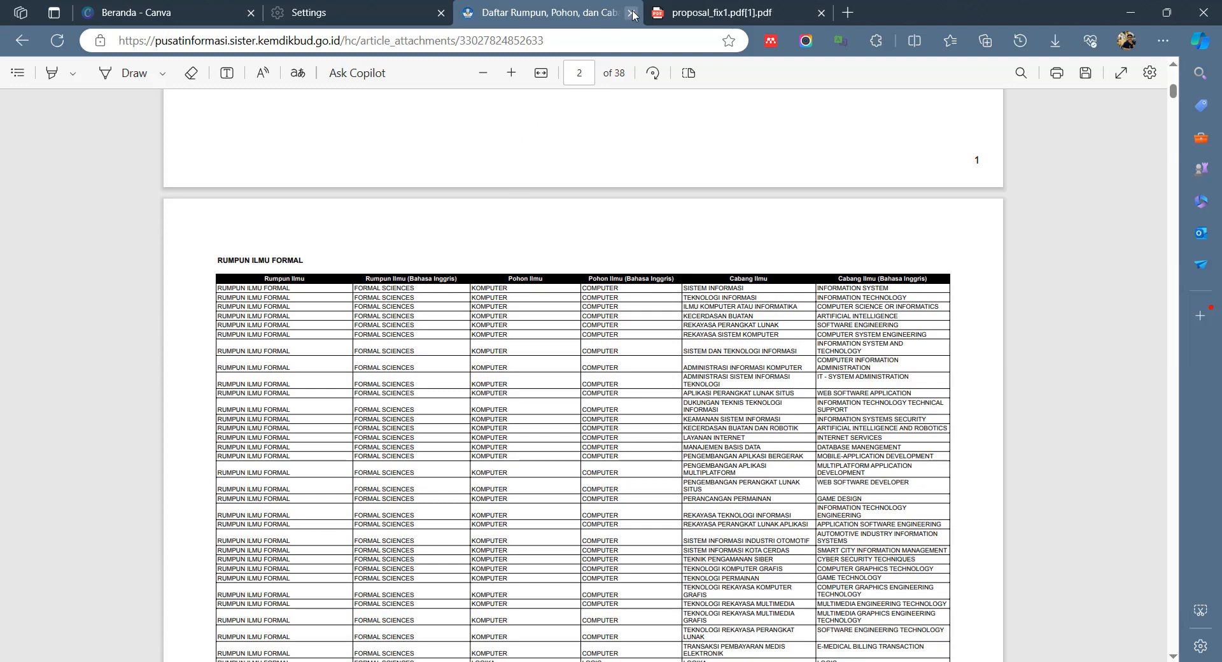
pyautogui.keyDown('ctrl'); pyautogui.scroll(3, 570, 308); pyautogui.keyUp('ctrl')
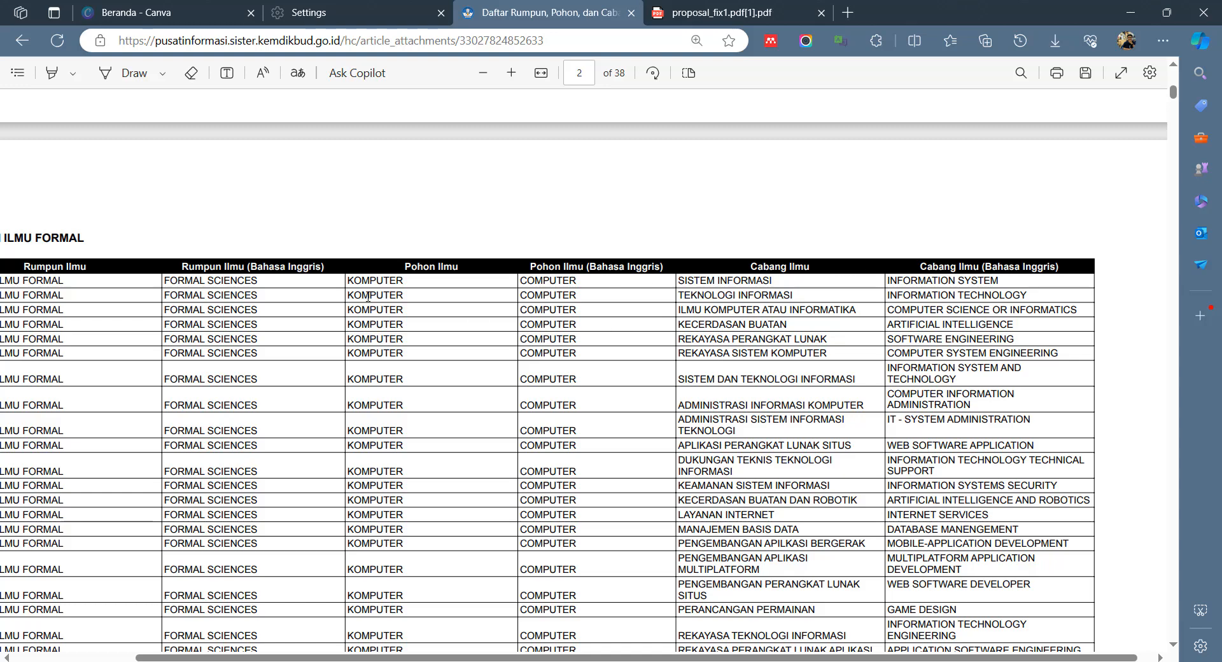
pyautogui.keyDown('ctrl'); pyautogui.scroll(-3, 232, 282); pyautogui.keyUp('ctrl')
pyautogui.keyDown('ctrl'); pyautogui.scroll(2, 113, 278); pyautogui.keyUp('ctrl')
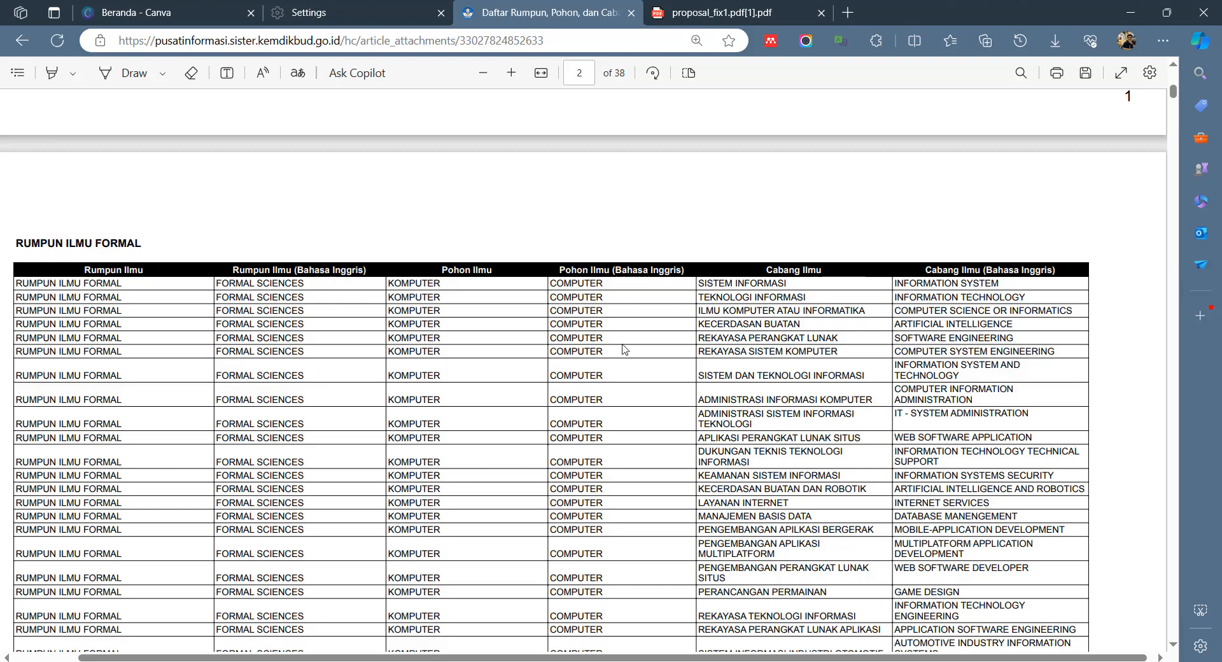
# Step: Browse the formal and humanities tables in the list and look up "pendidikan agama" to find its rumpun, pohon and cabang ilmu
pyautogui.keyDown('ctrl'); pyautogui.scroll(-2, 382, 310); pyautogui.keyUp('ctrl')
pyautogui.scroll(-10, 514, 317)
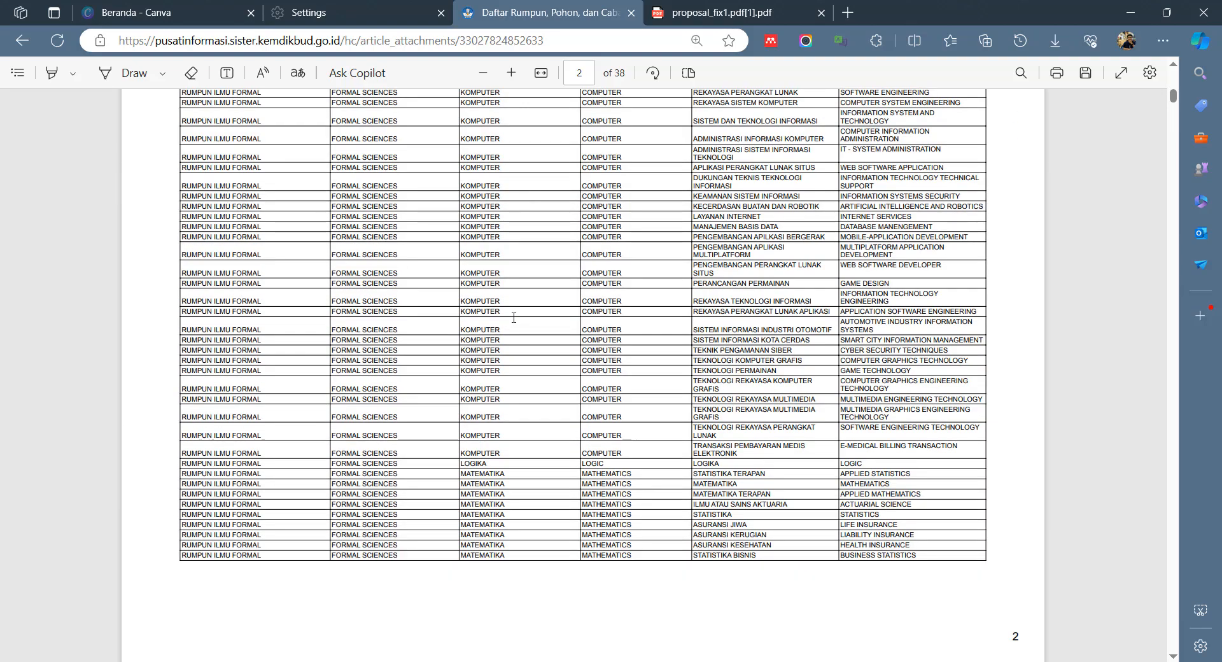
pyautogui.scroll(-5, 513, 317)
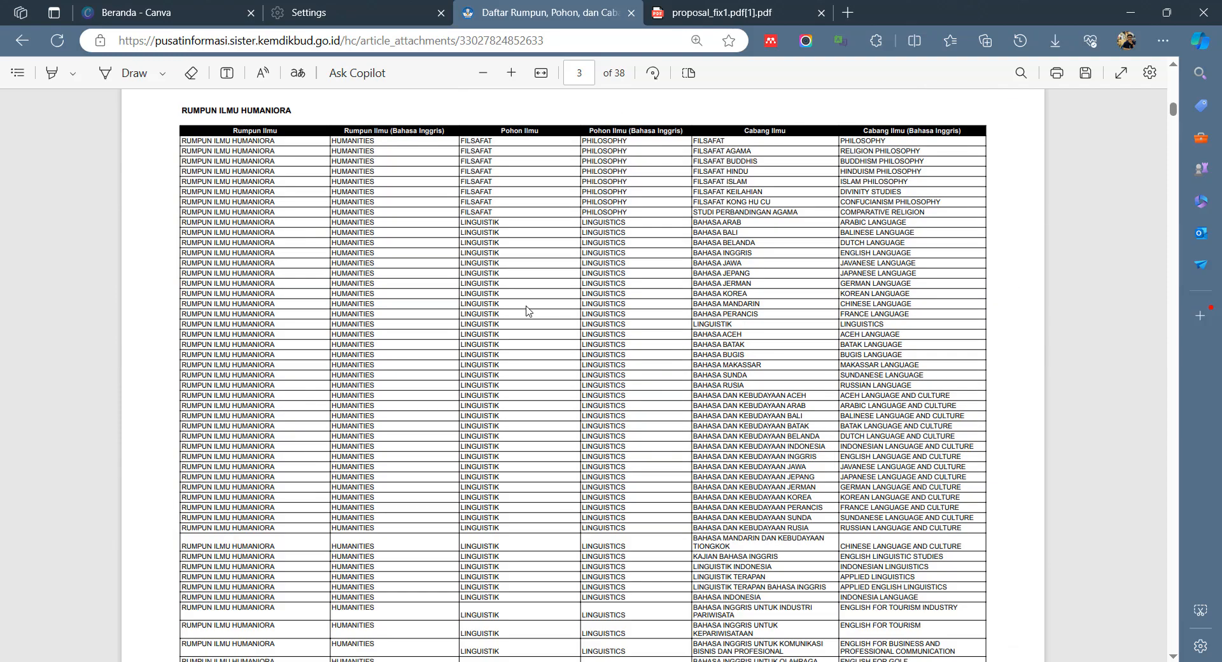
pyautogui.keyDown('ctrl'); pyautogui.scroll(2, 526, 310); pyautogui.keyUp('ctrl')
pyautogui.scroll(1, 526, 310)
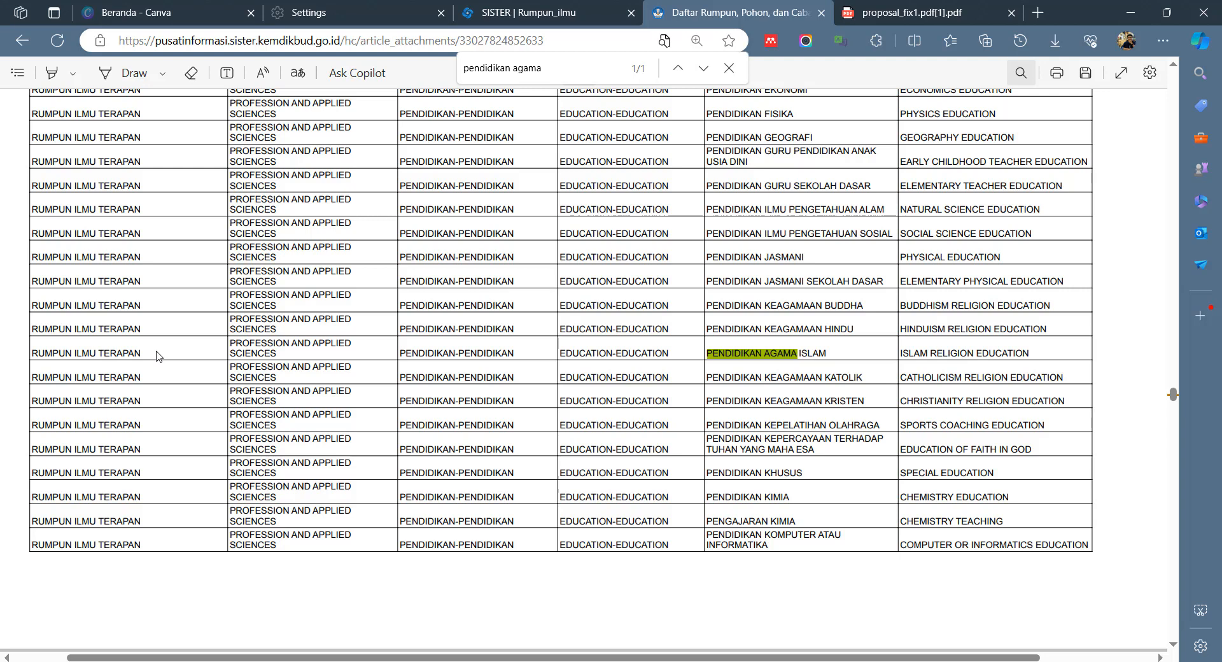
pyautogui.scroll(1, 159, 357)
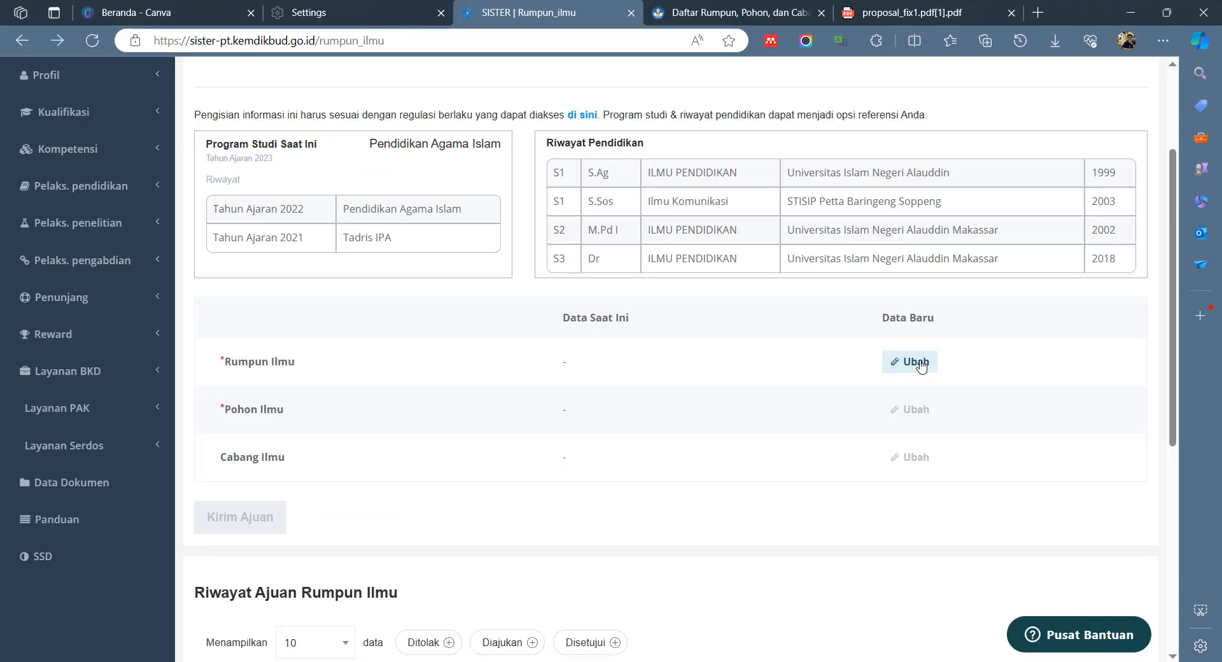
# Step: Set the new Rumpun Ilmu value to RUMPUN ILMU TERAPAN in the SISTER data update form
pyautogui.click(912, 357)
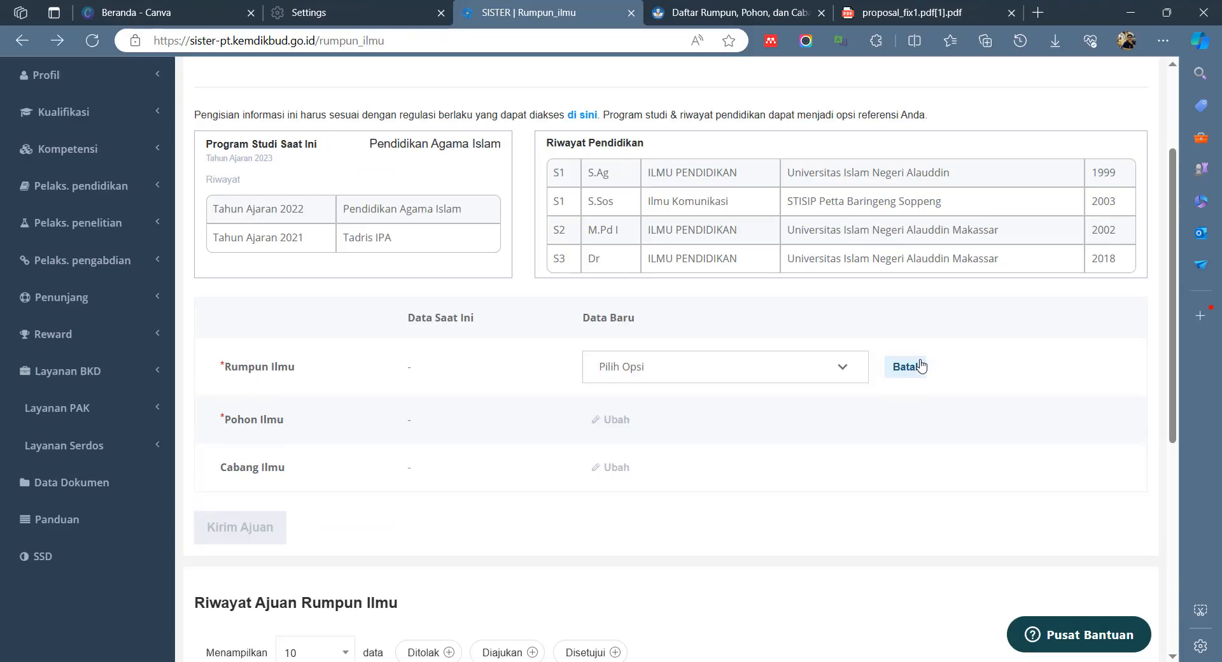
pyautogui.click(741, 367)
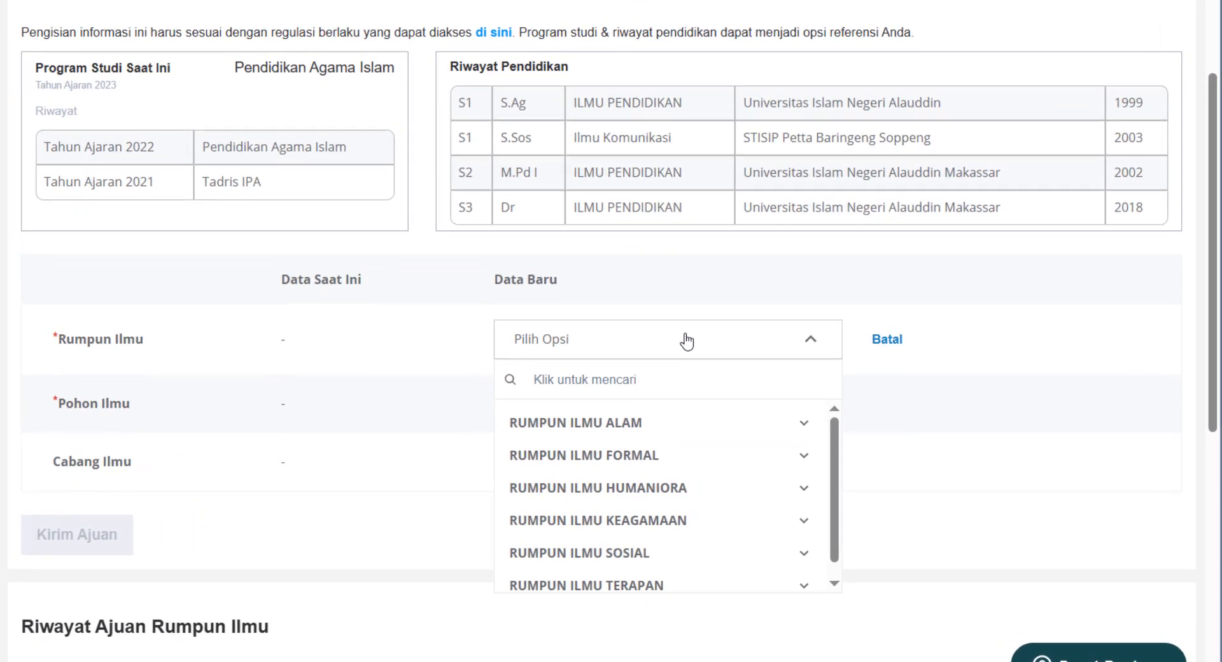
pyautogui.click(611, 379)
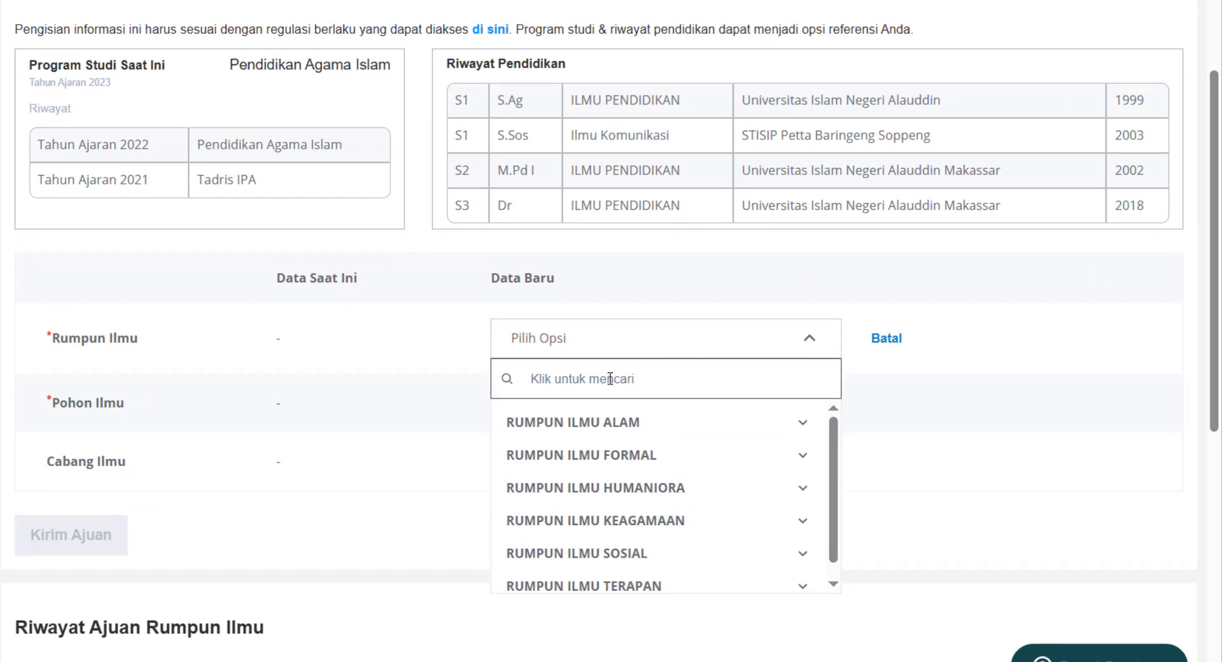
pyautogui.click(637, 587)
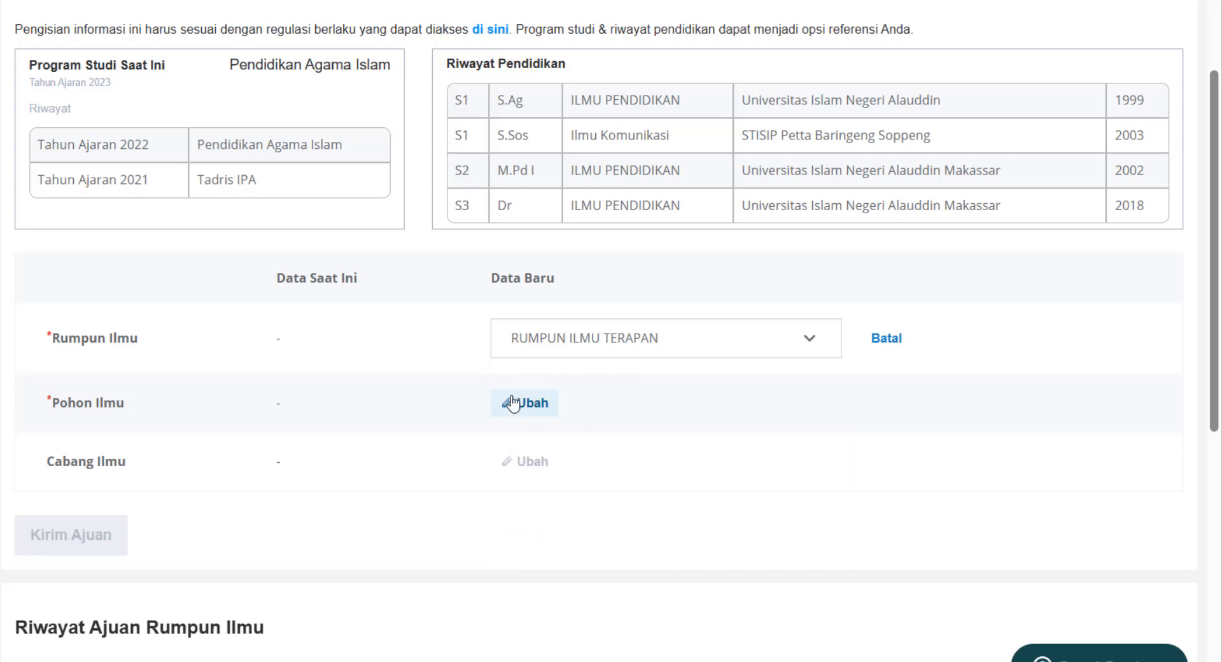
# Step: Set the new Pohon Ilmu value to PENDIDIKAN-PENDIDIKAN, under RUMPUN ILMU TERAPAN
pyautogui.click(532, 403)
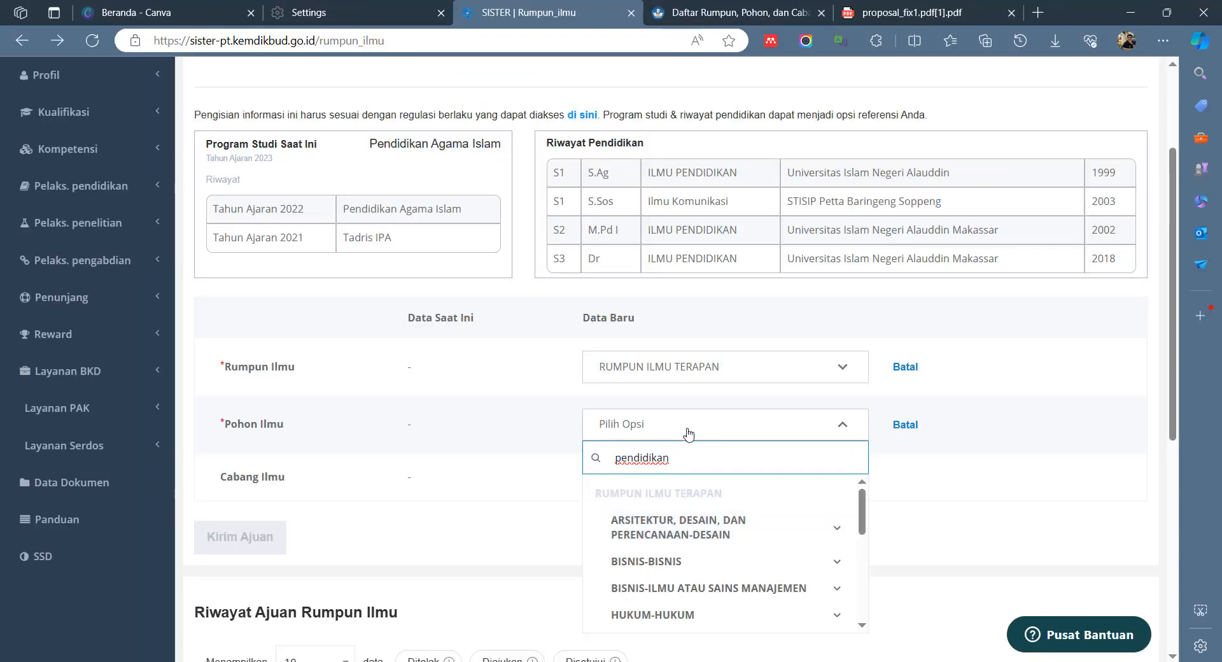
pyautogui.scroll(-3, 704, 540)
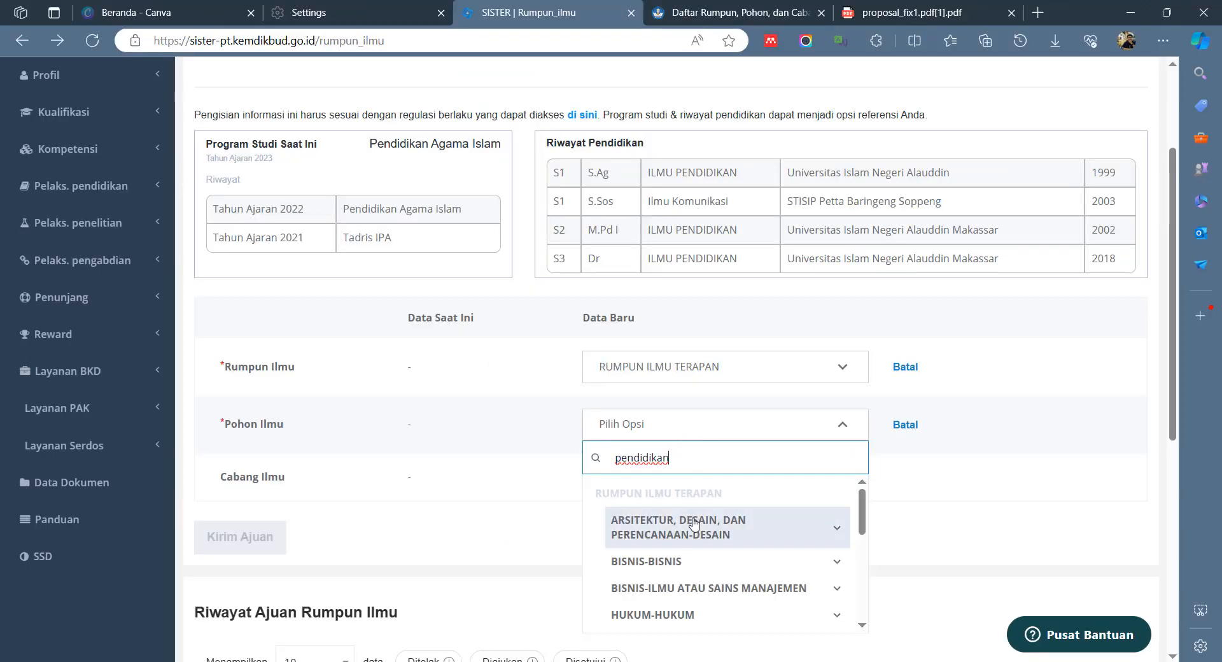
pyautogui.scroll(-2, 703, 539)
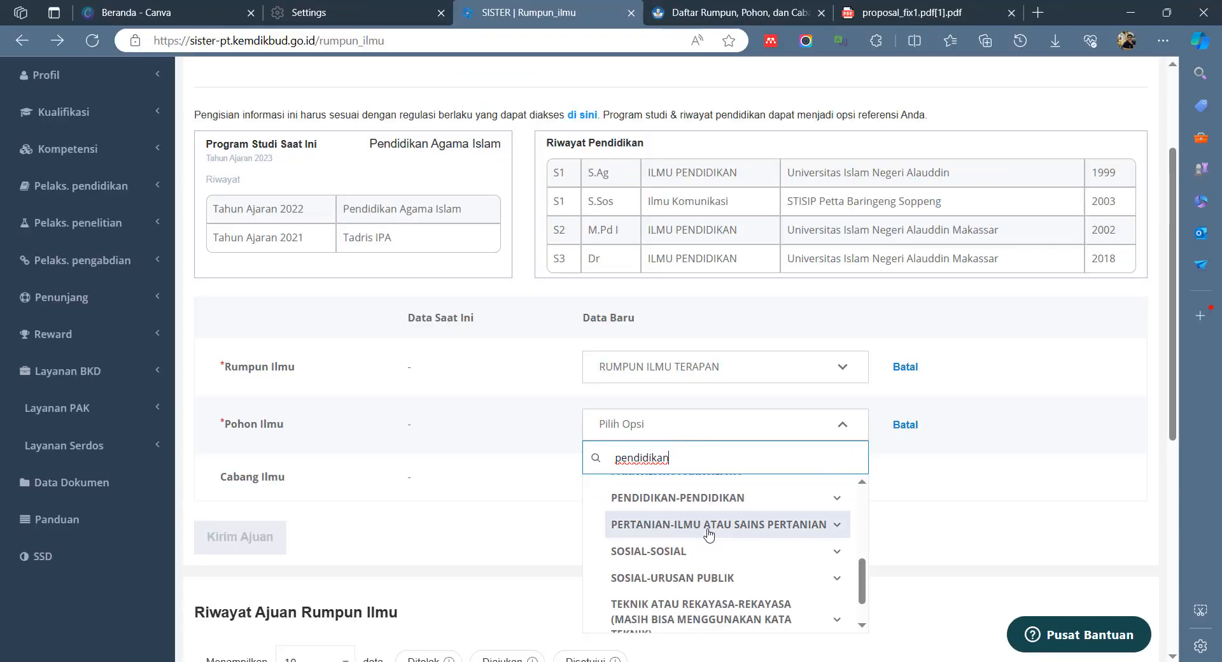
pyautogui.click(711, 505)
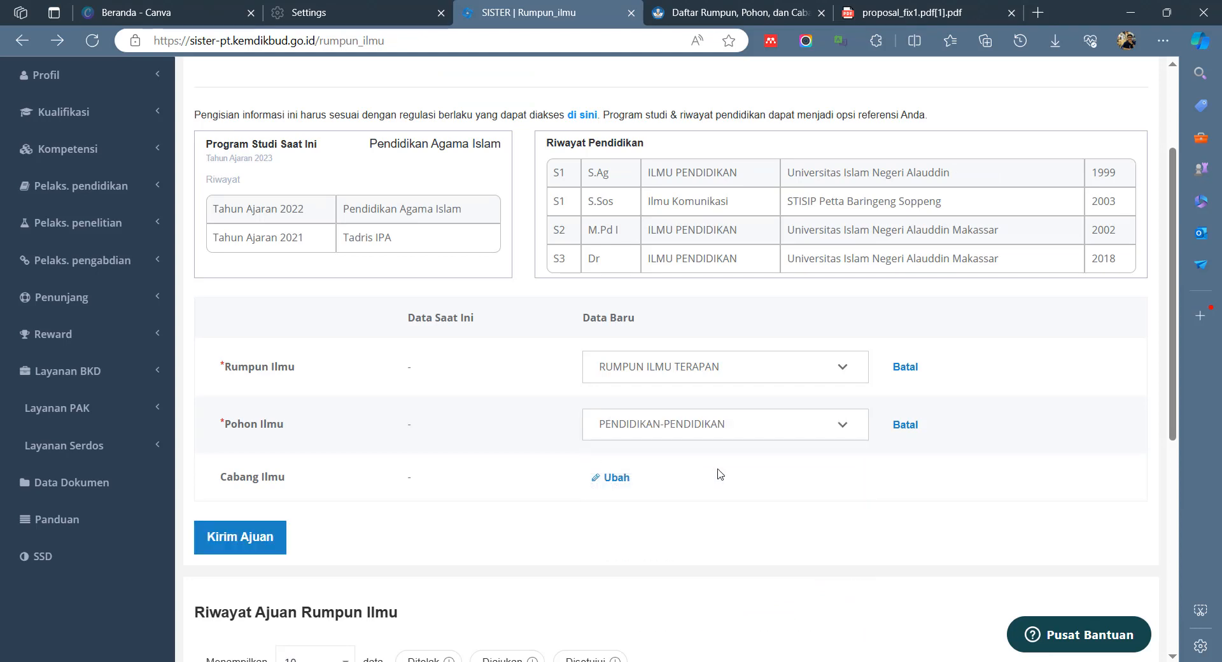
# Step: Search the Cabang Ilmu options for "pendidikan aga" and choose PENDIDIKAN AGAMA ISLAM as the new value
pyautogui.click(622, 479)
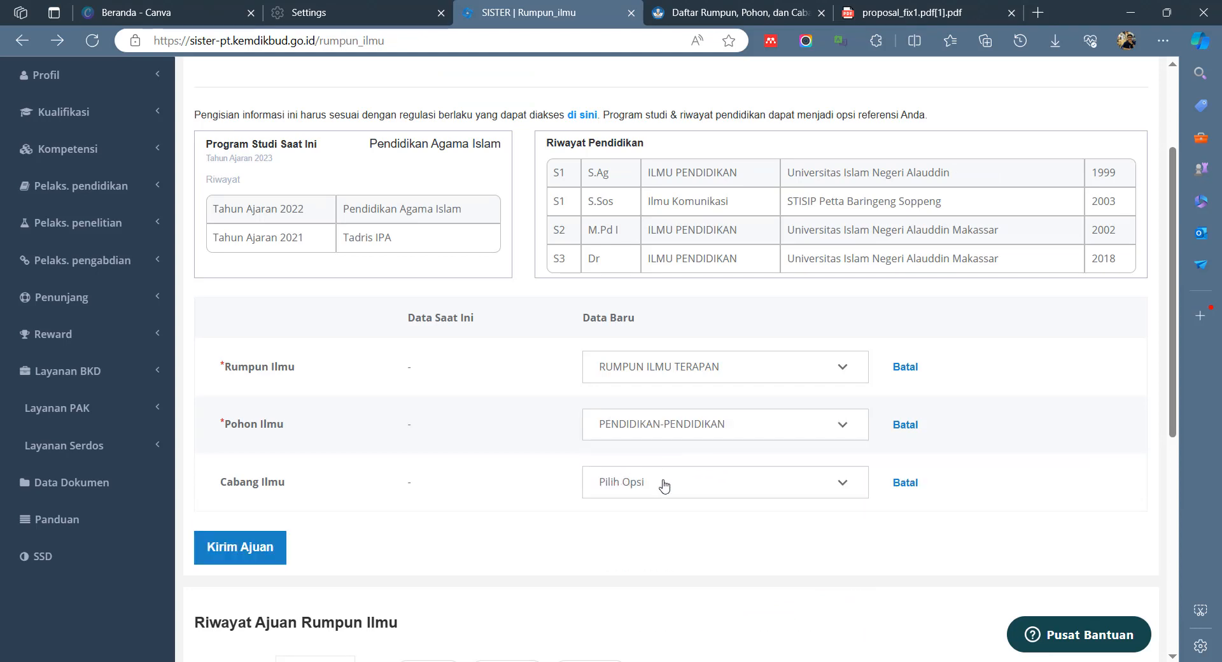
pyautogui.click(662, 485)
pyautogui.click(681, 514)
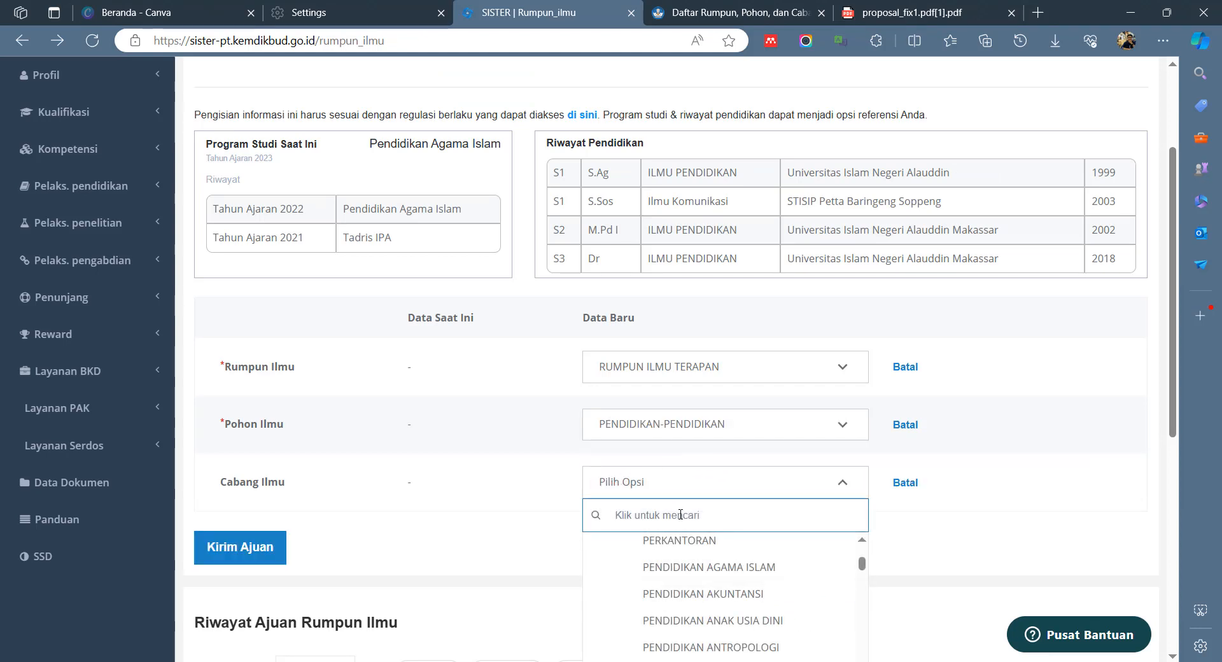
pyautogui.write('pendidika')
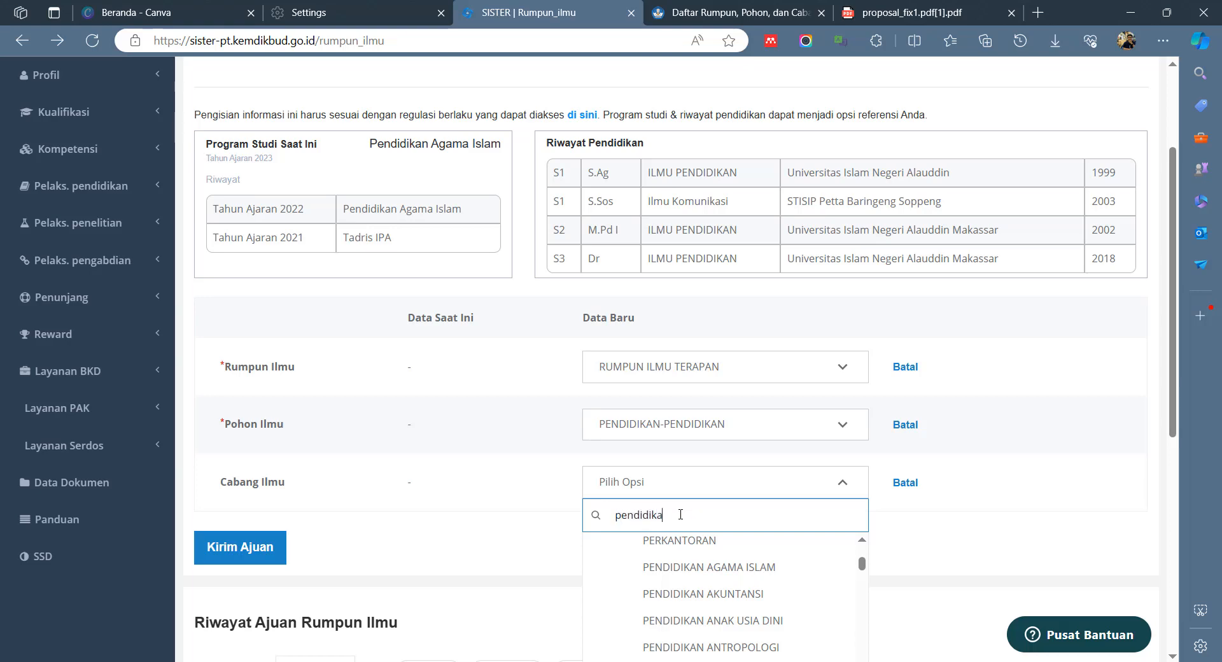
pyautogui.write('n aga')
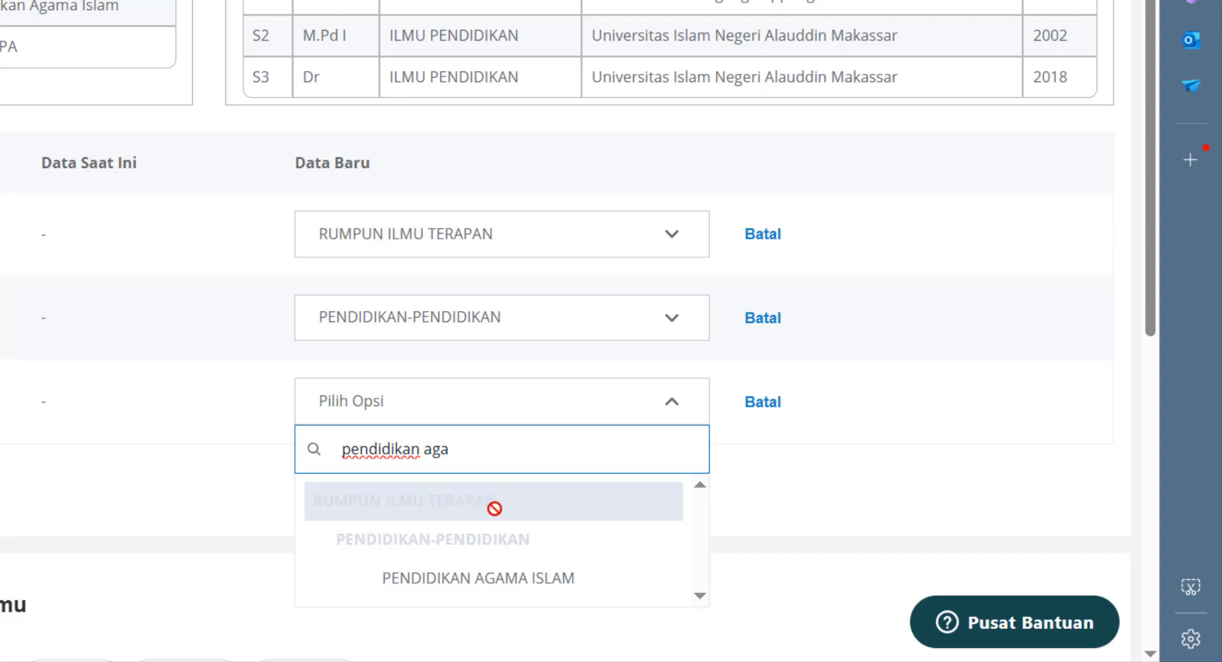
pyautogui.click(526, 578)
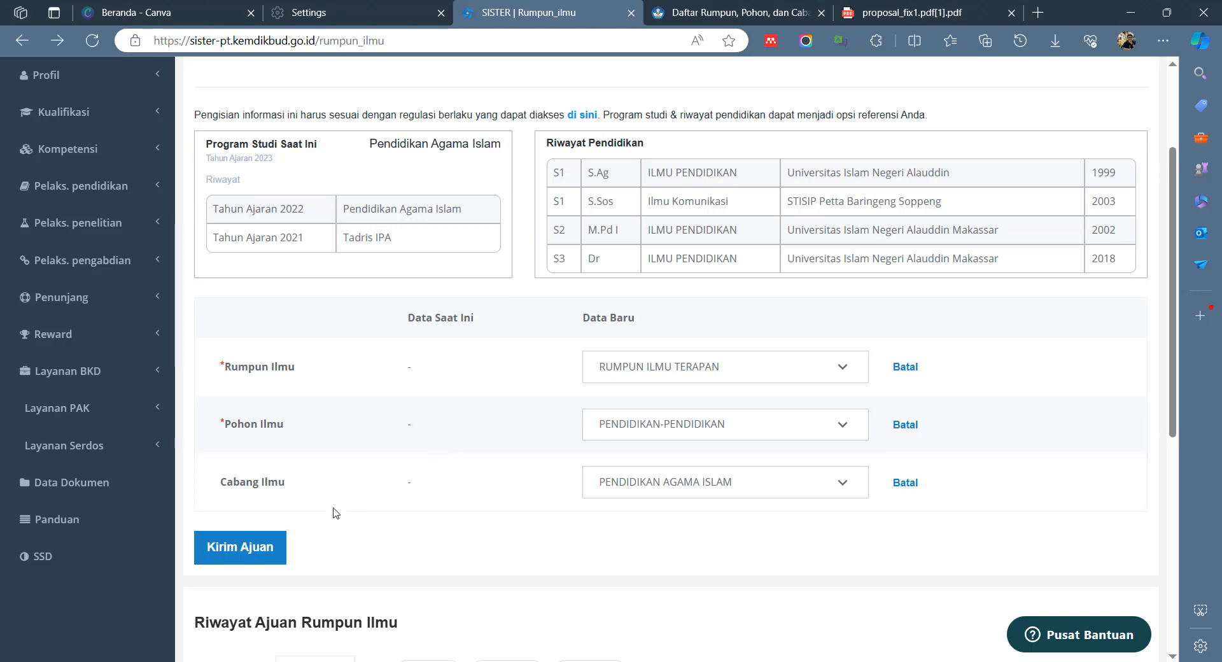
# Step: Submit and confirm the Rumpun Ilmu change request, and check its status and available actions in Riwayat Ajuan Rumpun Ilmu
pyautogui.click(246, 552)
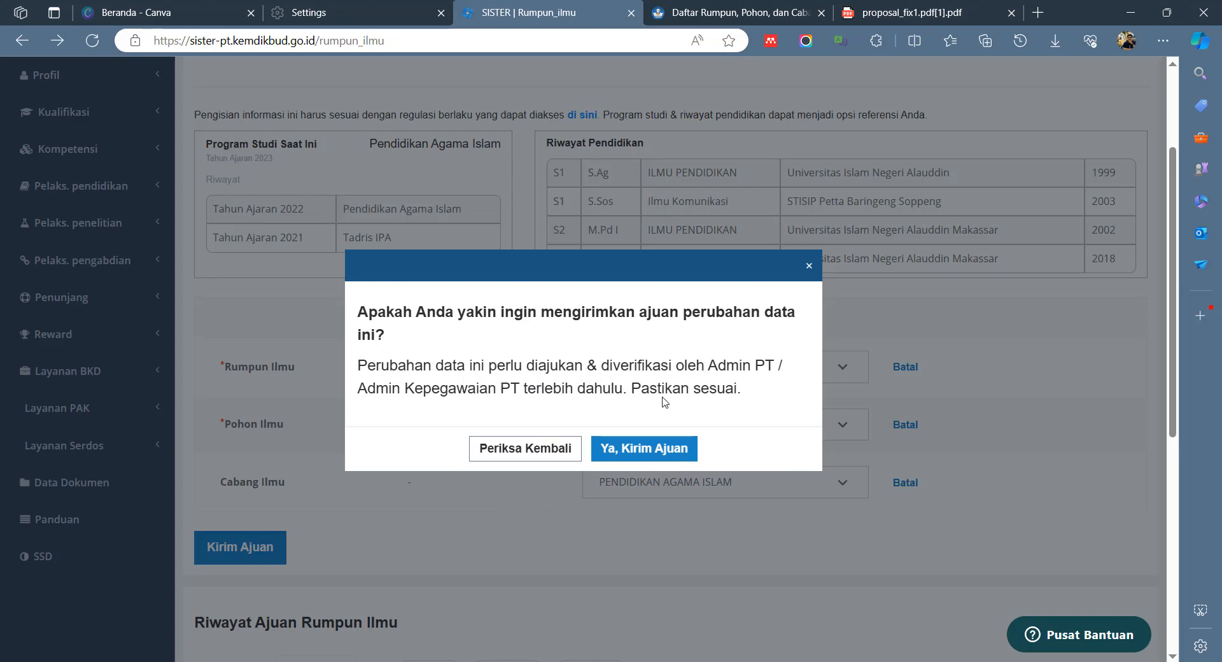
pyautogui.click(648, 449)
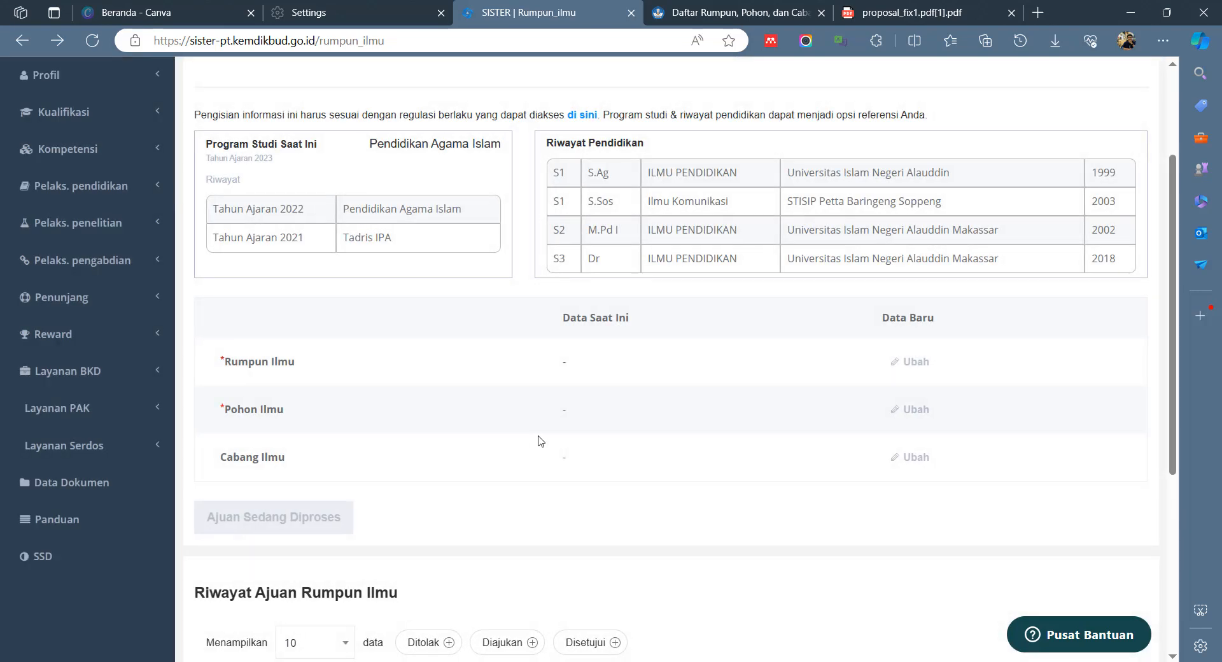
pyautogui.scroll(-5, 510, 413)
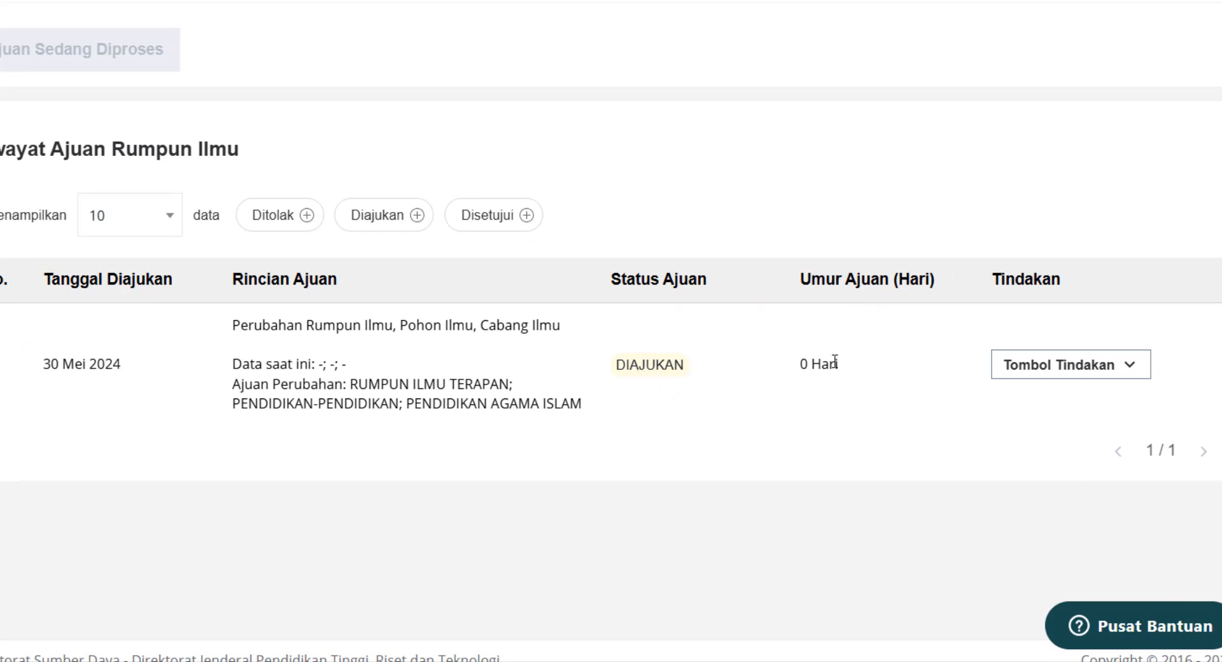
pyautogui.click(1044, 367)
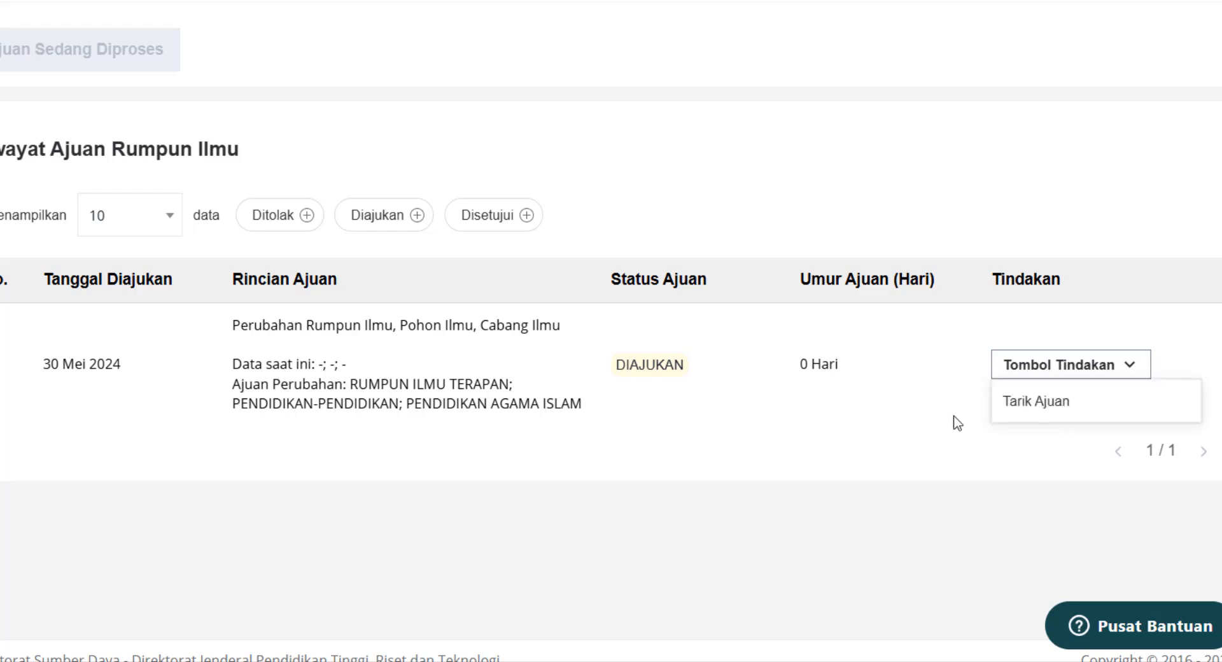
pyautogui.click(872, 385)
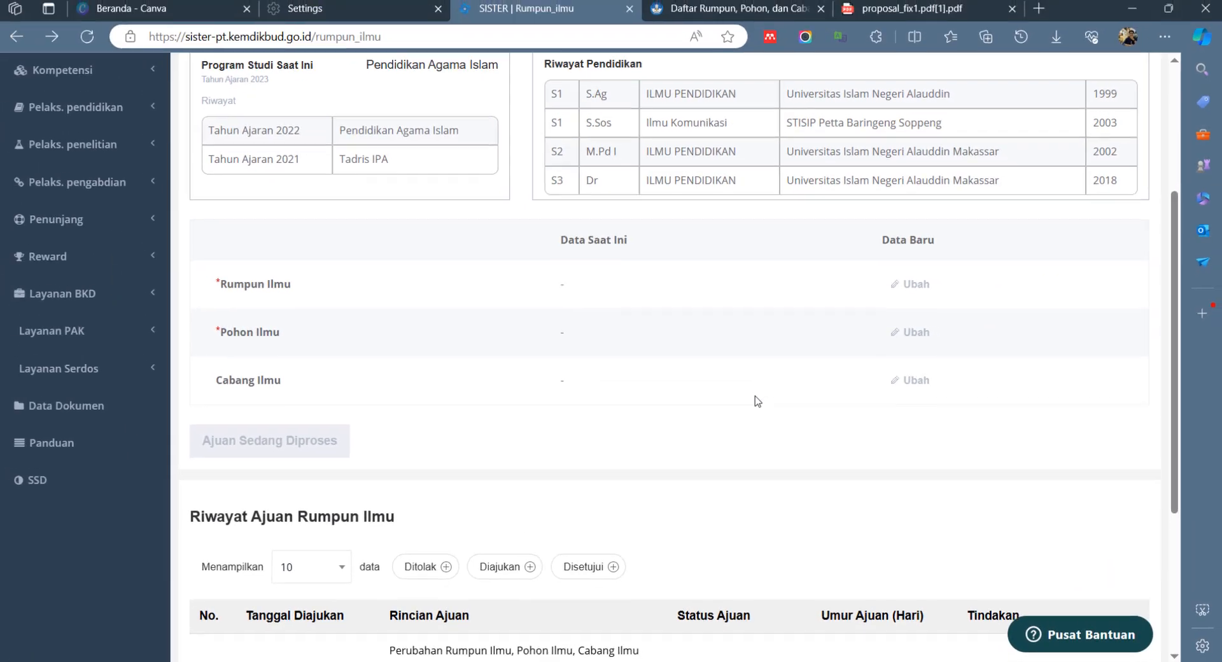
# Step: Return to the SISTER home page and check the Pemadanan Data Dosen and Rumpun Ilmu sections for their processing status
pyautogui.scroll(5, 717, 320)
pyautogui.click(1062, 177)
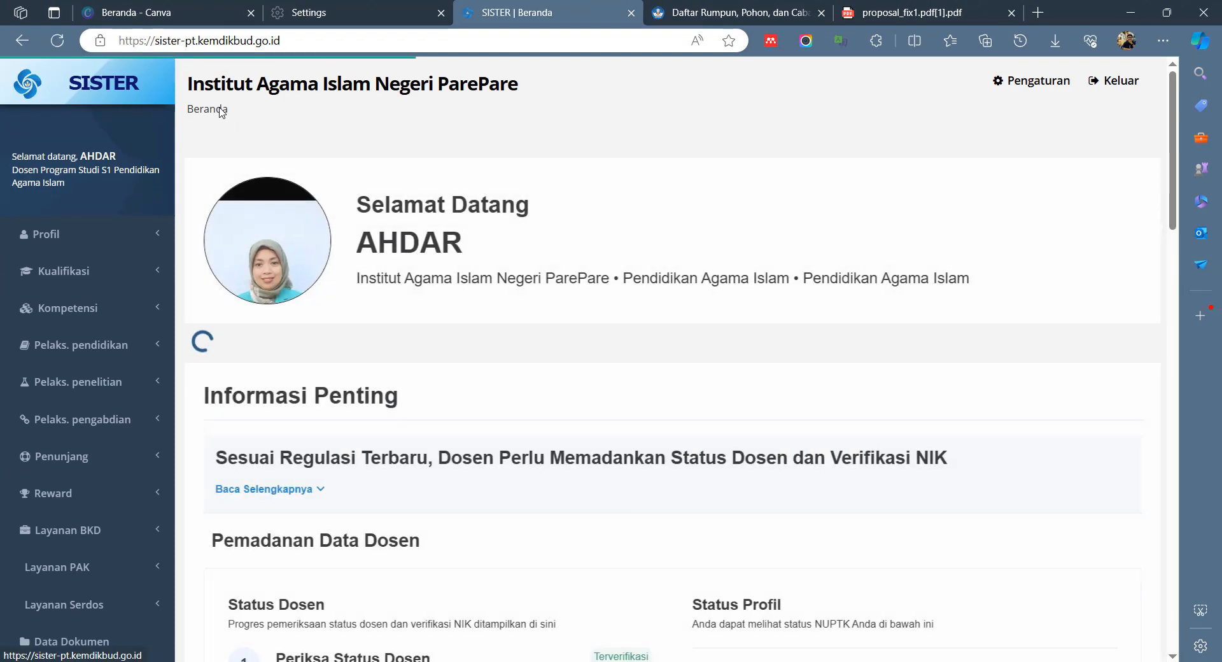
pyautogui.scroll(-1, 499, 327)
pyautogui.scroll(-7, 540, 308)
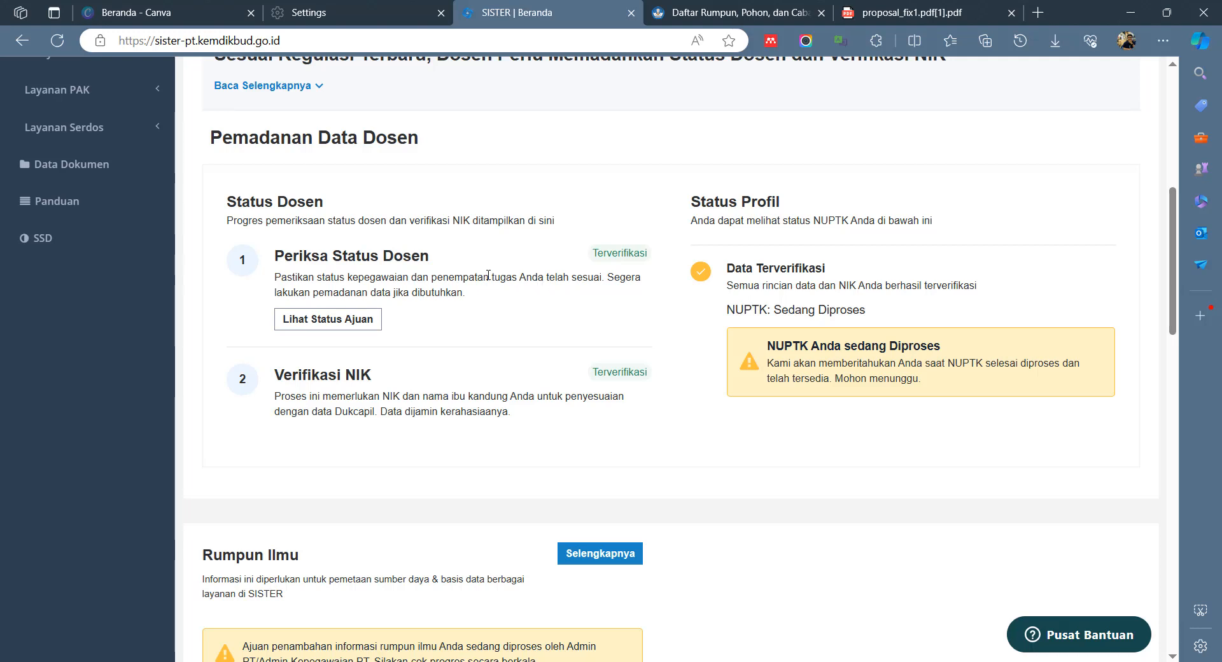
pyautogui.scroll(-5, 480, 309)
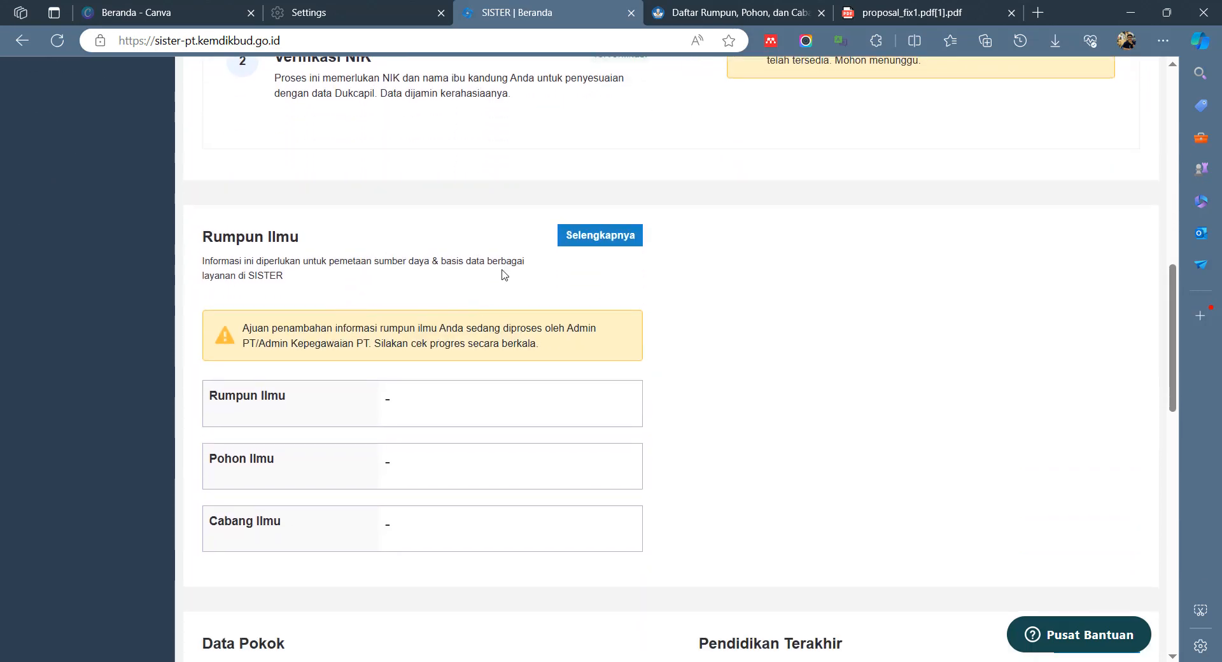
pyautogui.scroll(5, 565, 308)
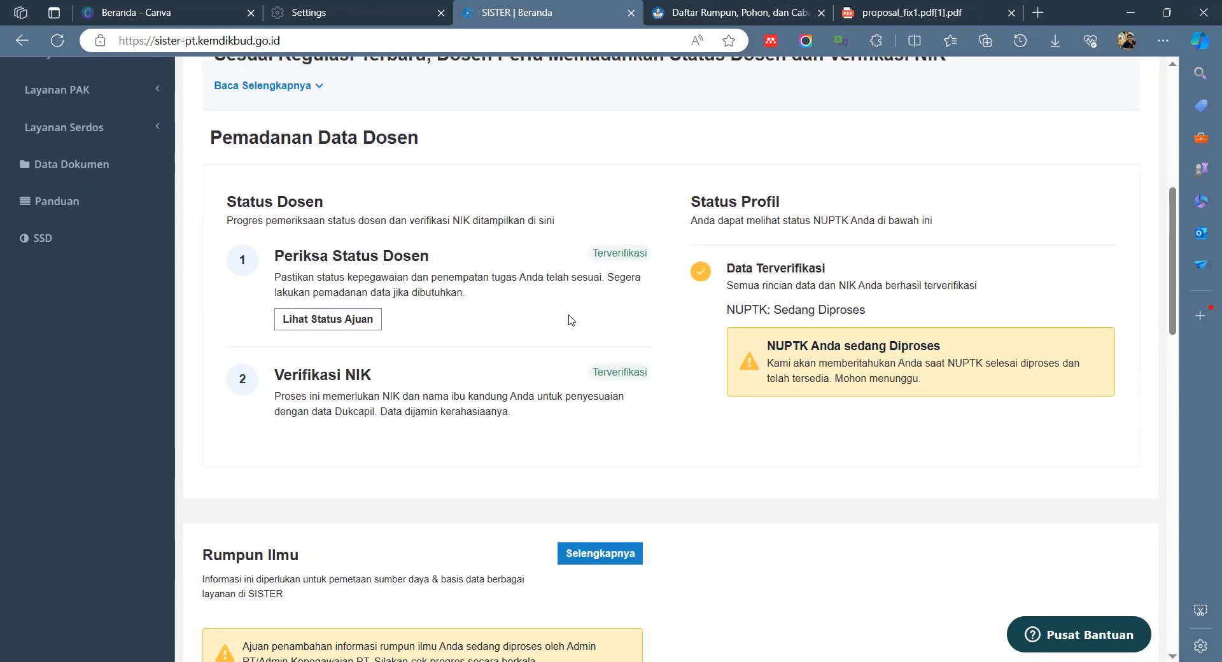